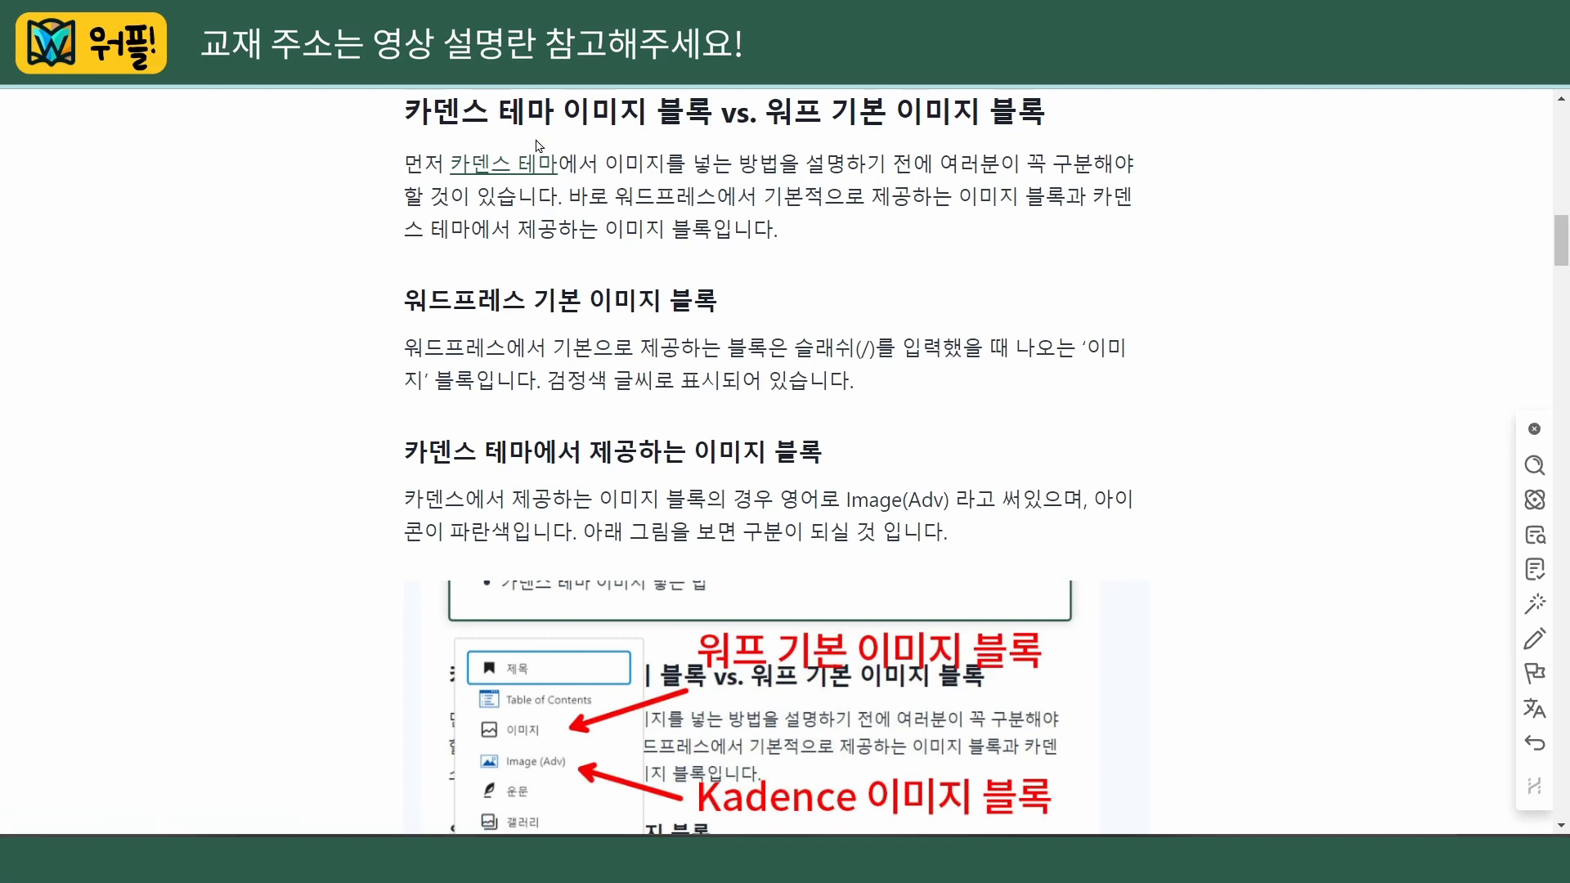
Read the article section on the WordPress default image block, including its slash command and black label
drag(404, 125, 1129, 132)
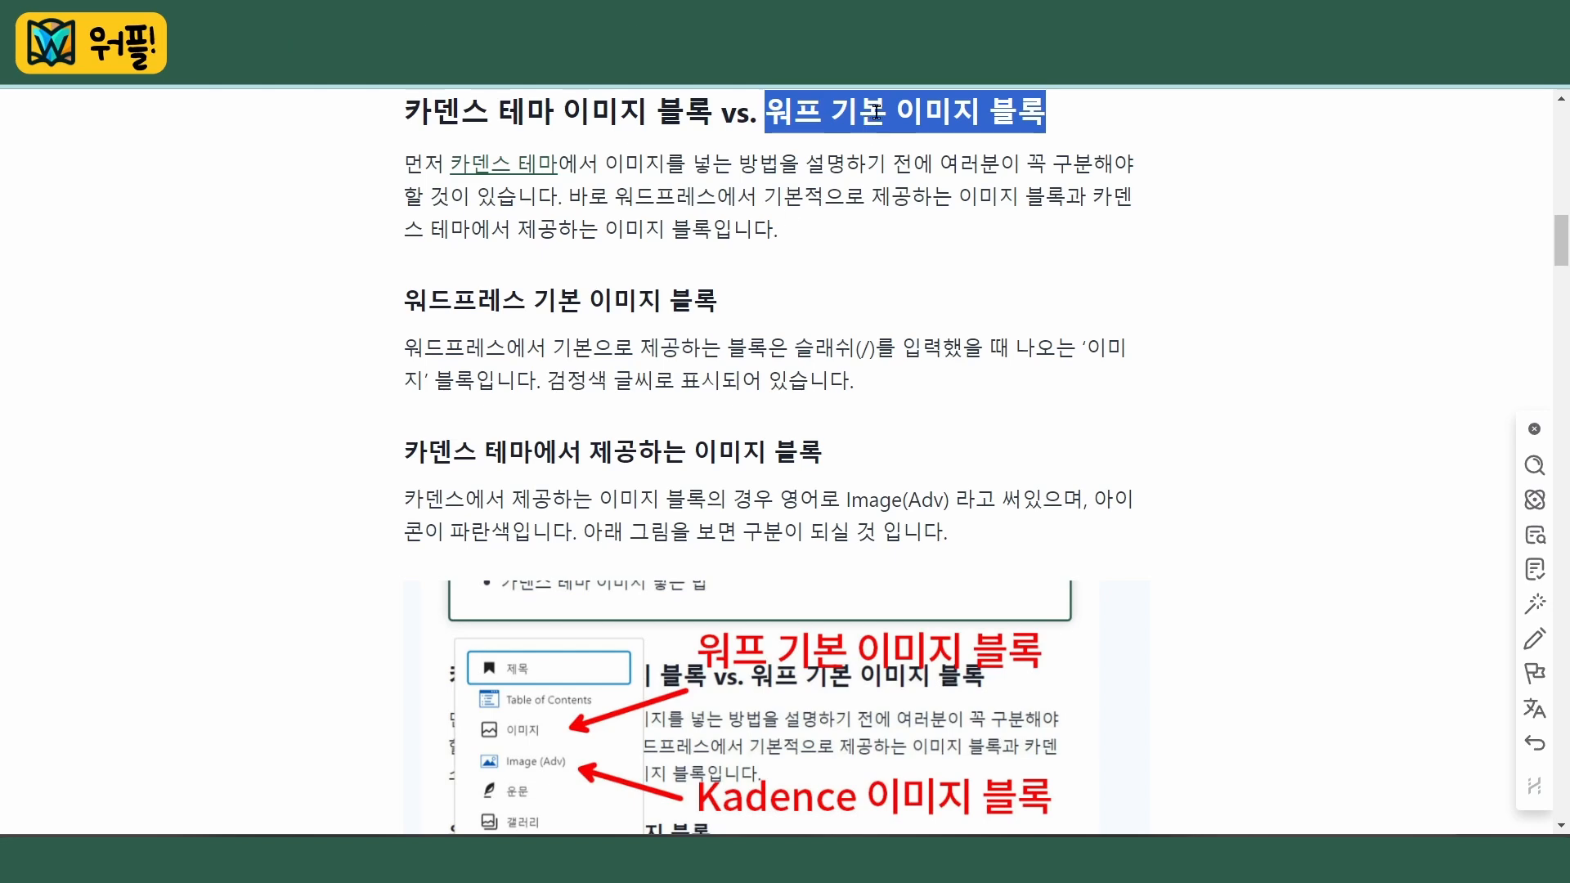
drag(401, 309, 858, 358)
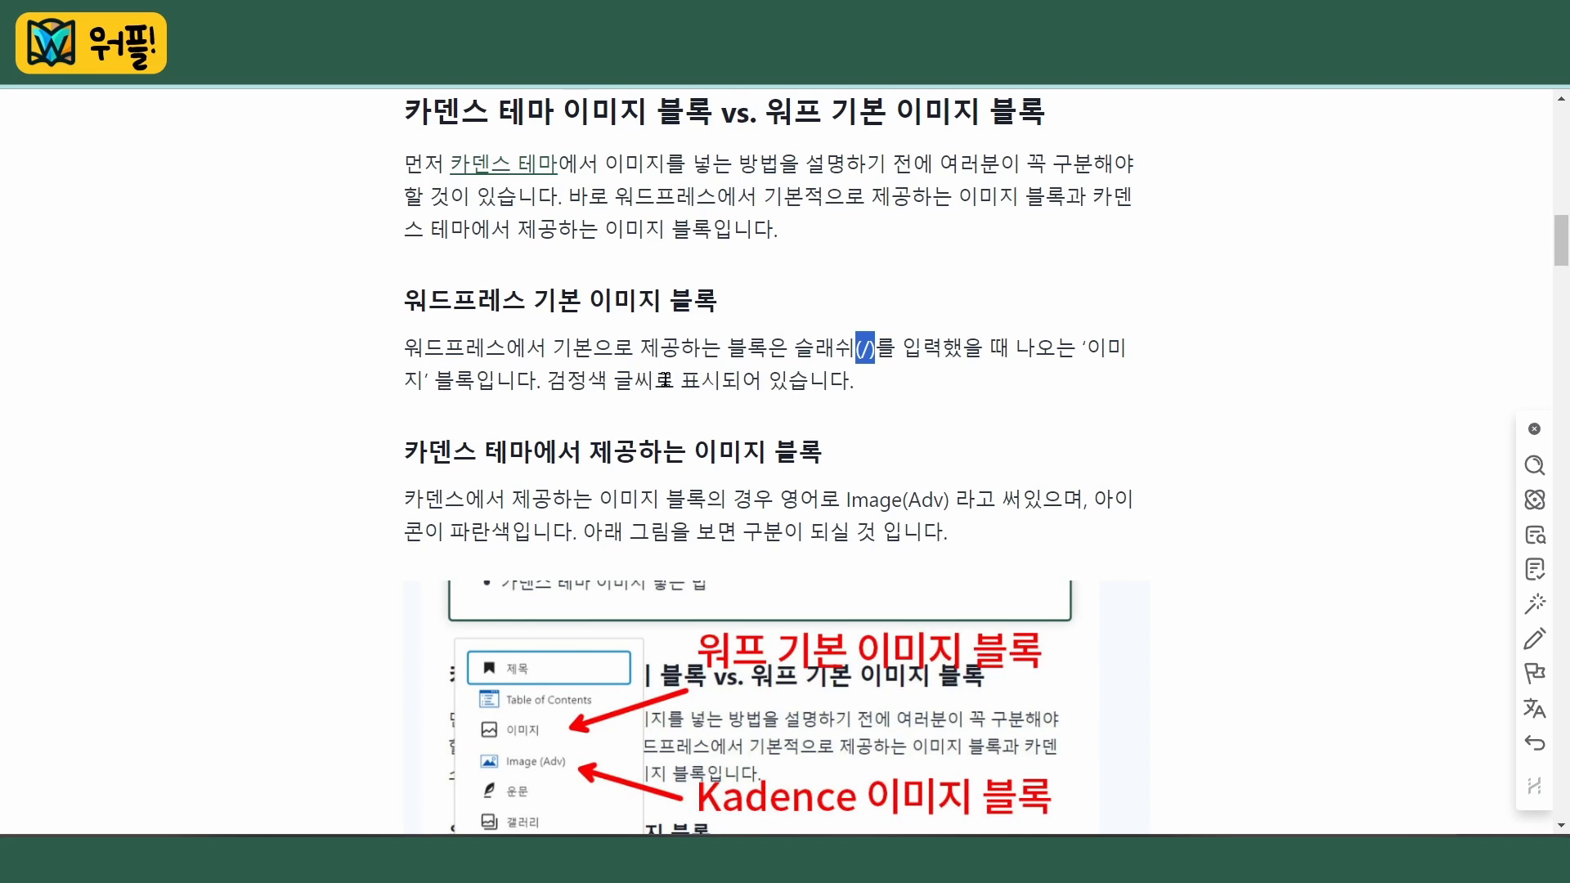
drag(560, 381, 744, 382)
click(771, 382)
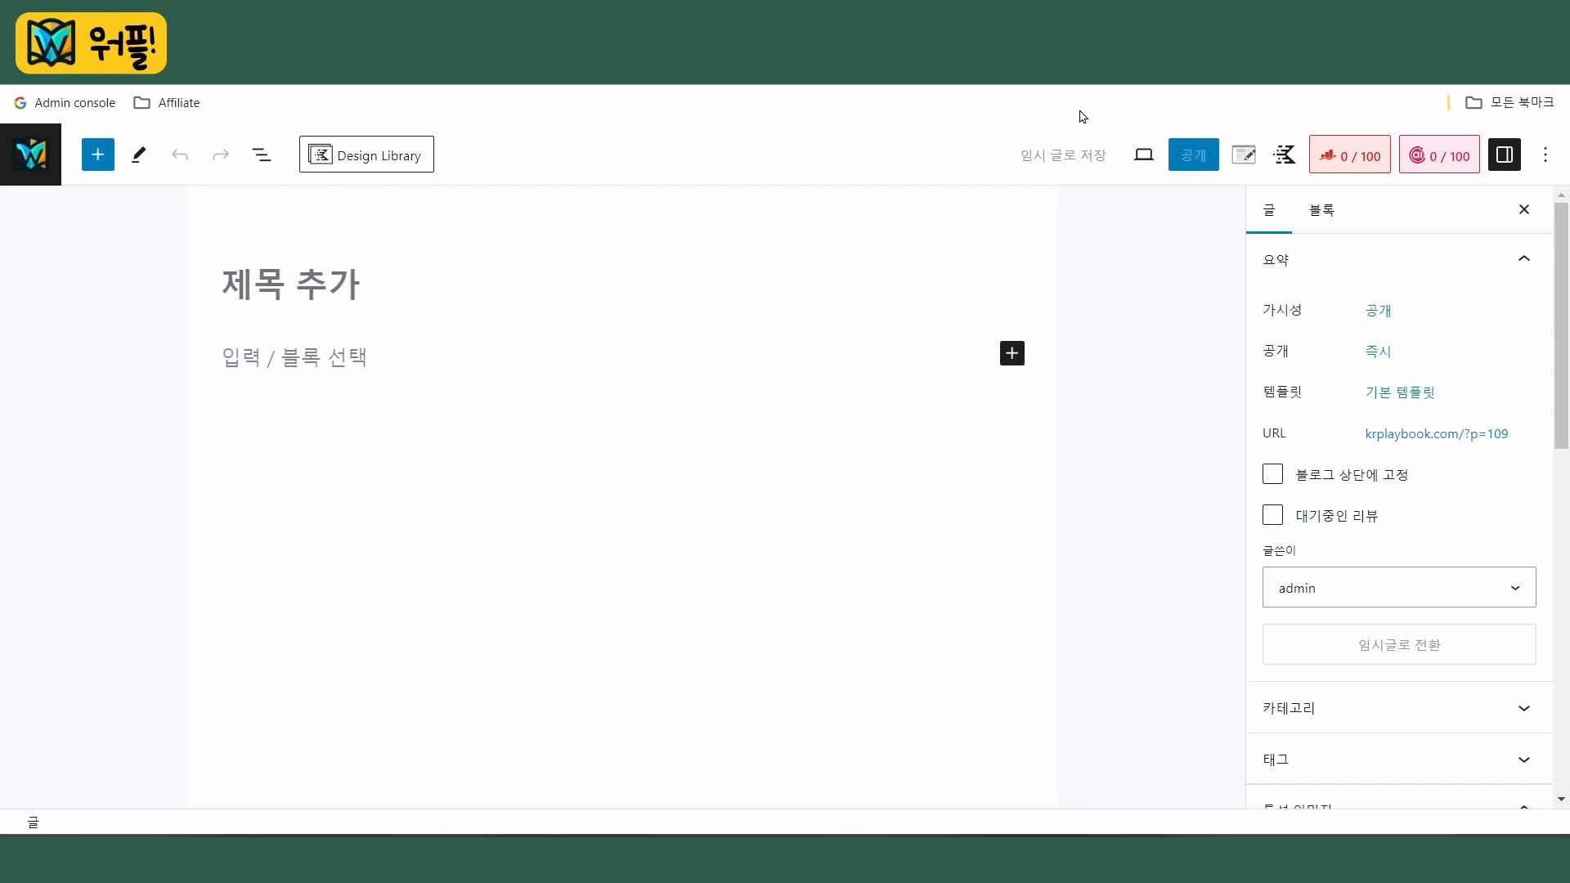
Insert a default WordPress image block (이미지) into the empty post body using the slash block chooser
click(282, 359)
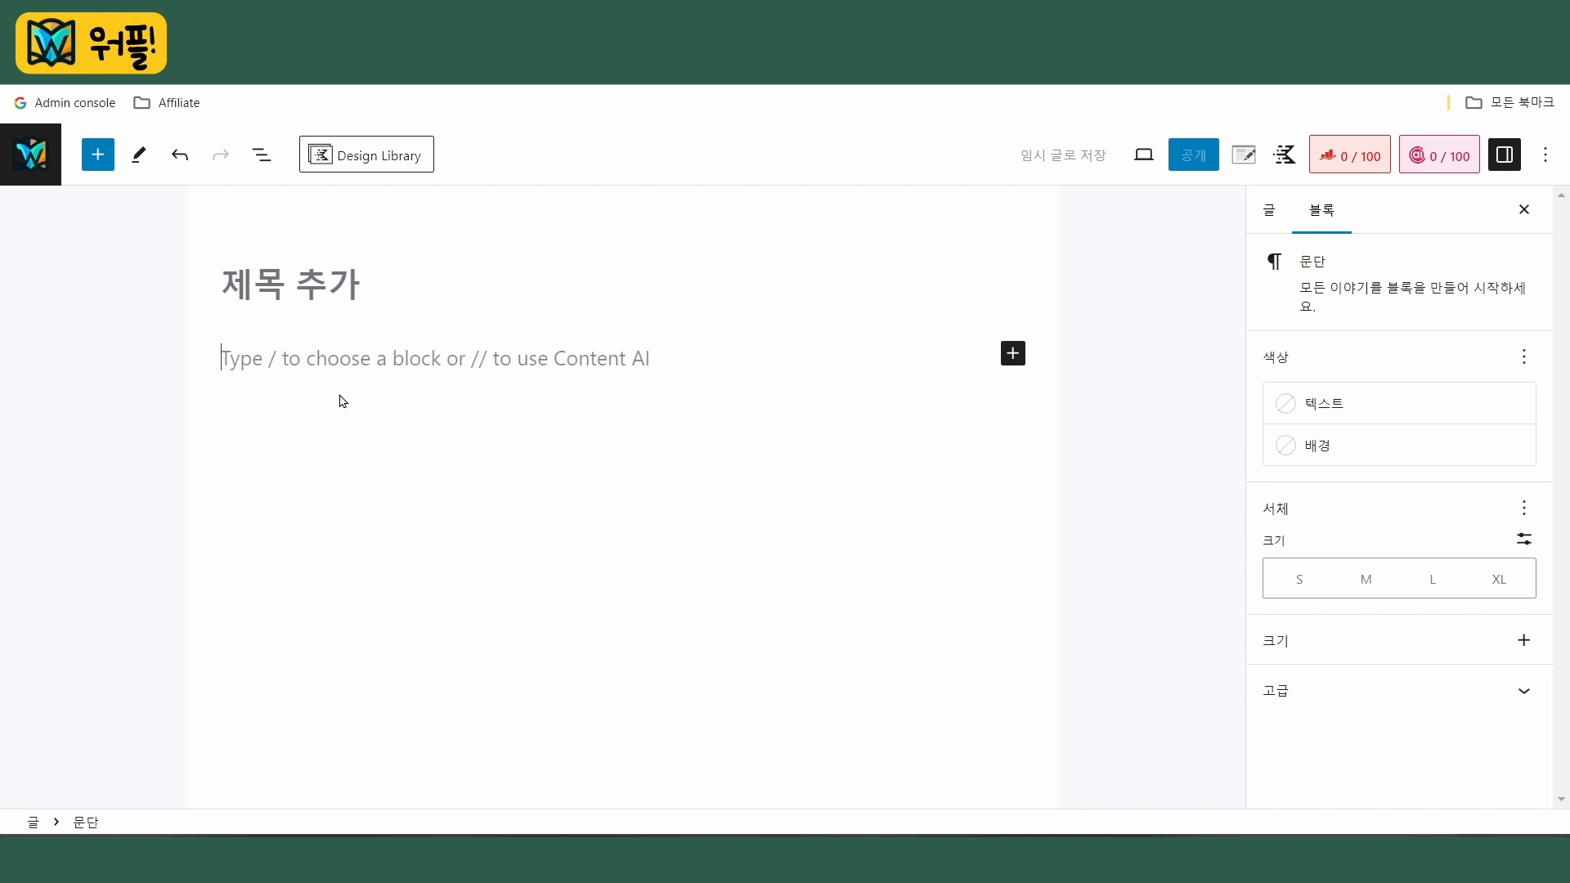
drag(214, 384, 454, 383)
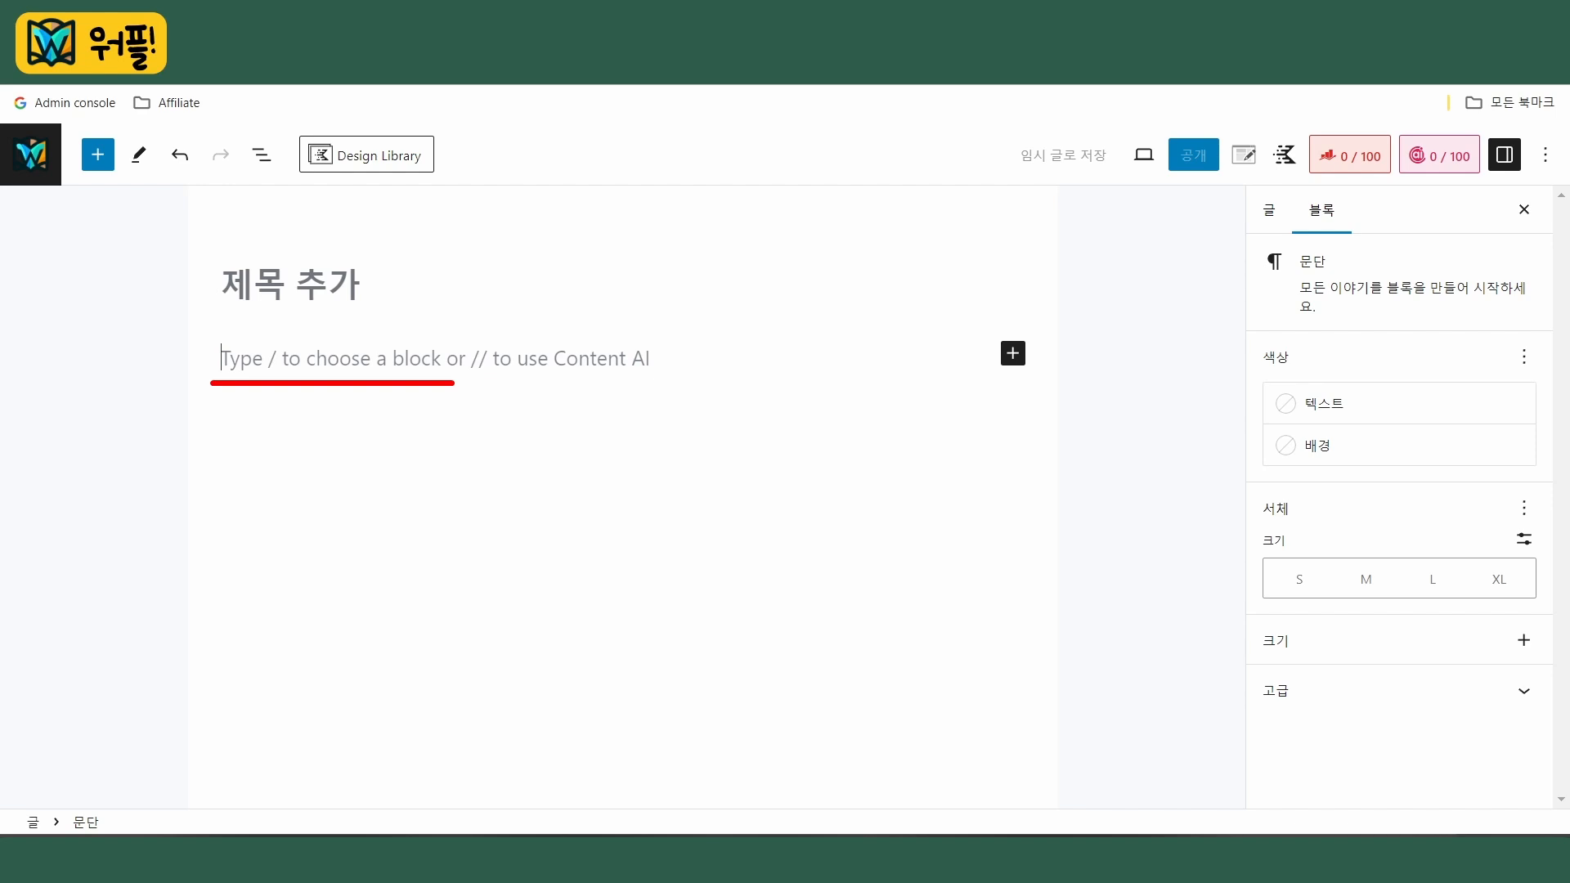
key(Escape)
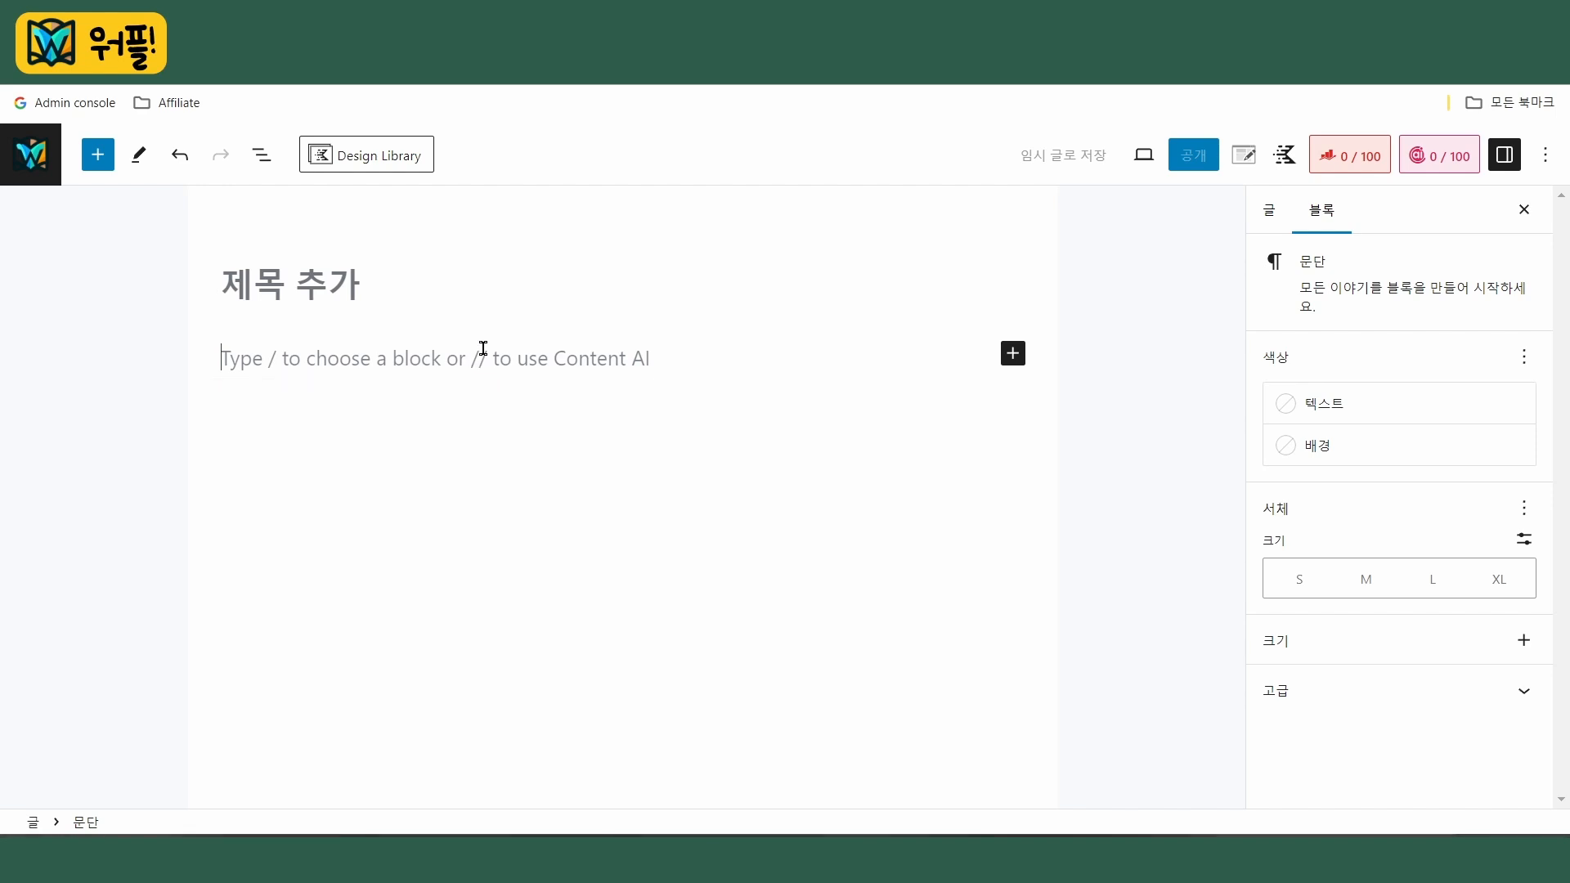
text(/)
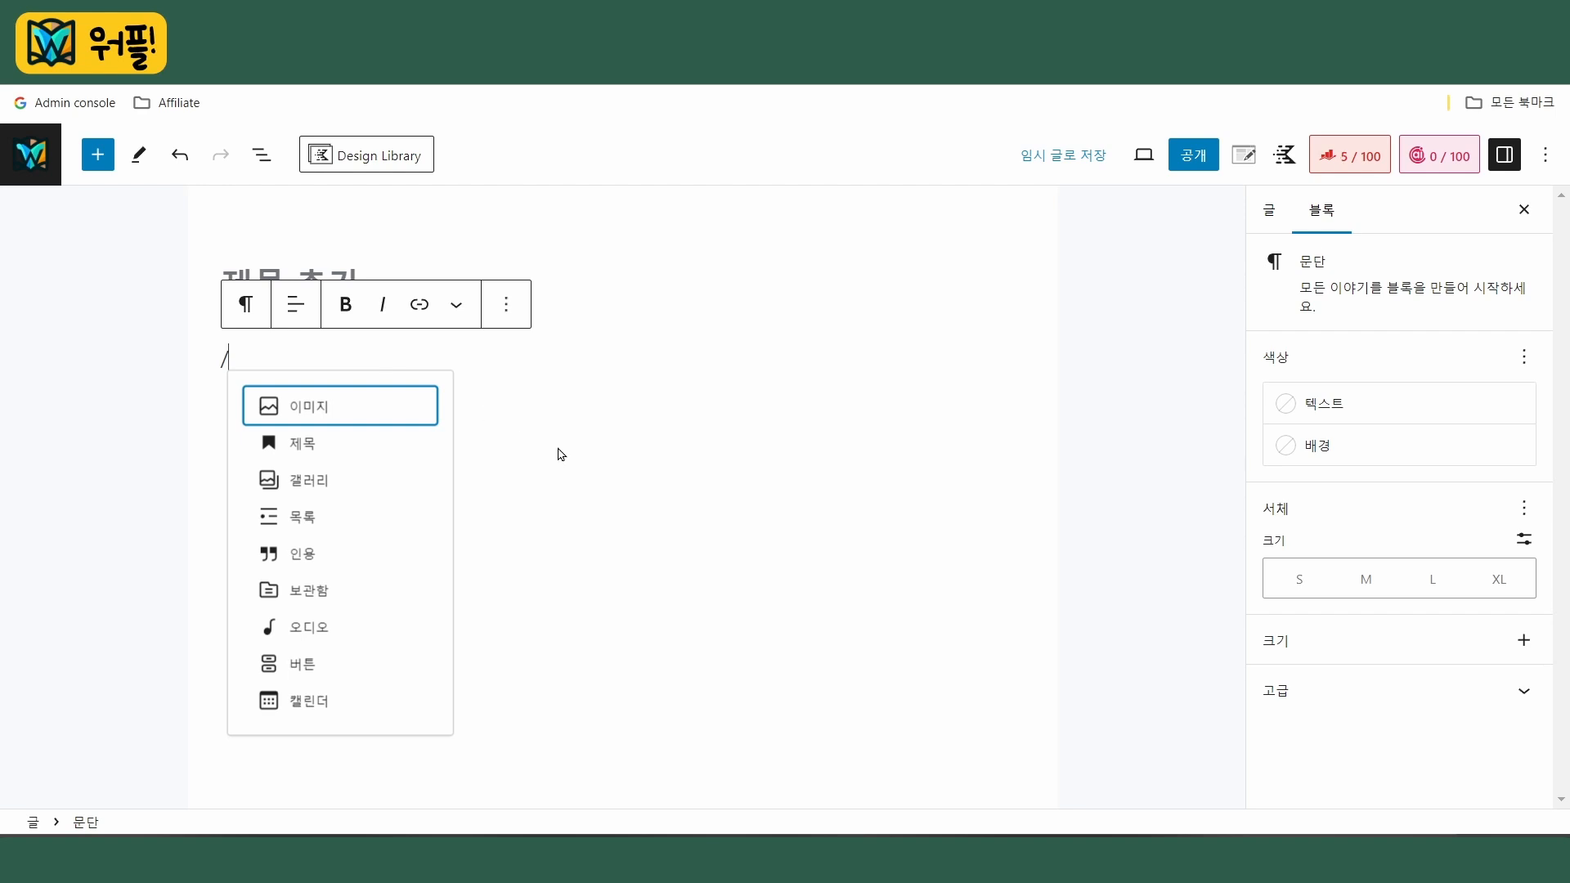
key(ctrl+2)
mouse_move(227, 377)
mouse_down()
mouse_move(458, 435)
mouse_move(622, 352)
mouse_up()
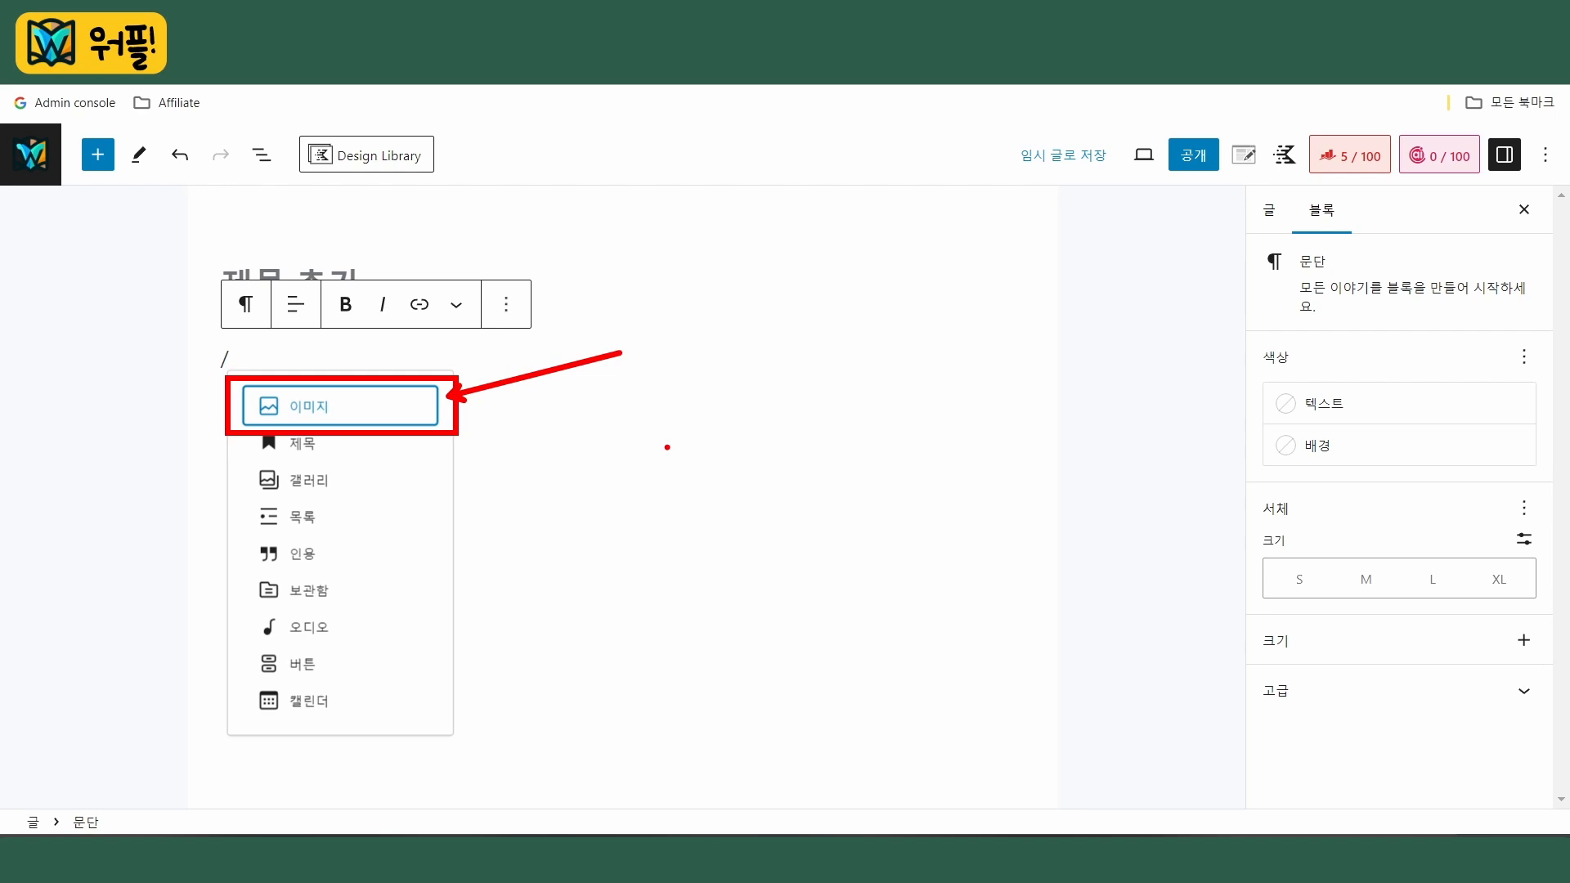
key(Escape)
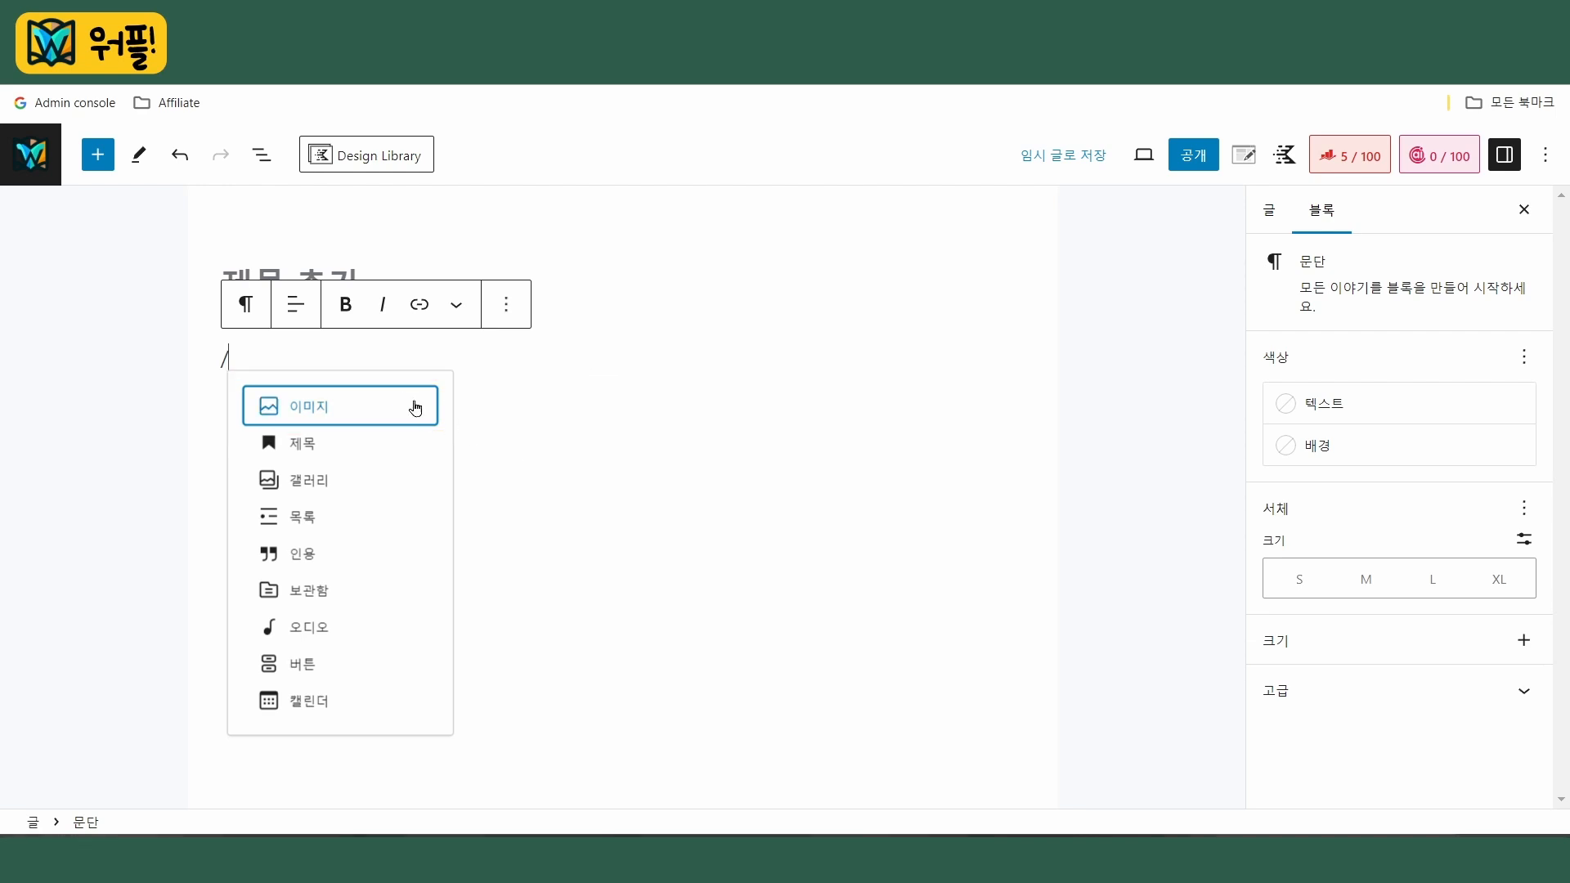
click(371, 406)
click(1118, 379)
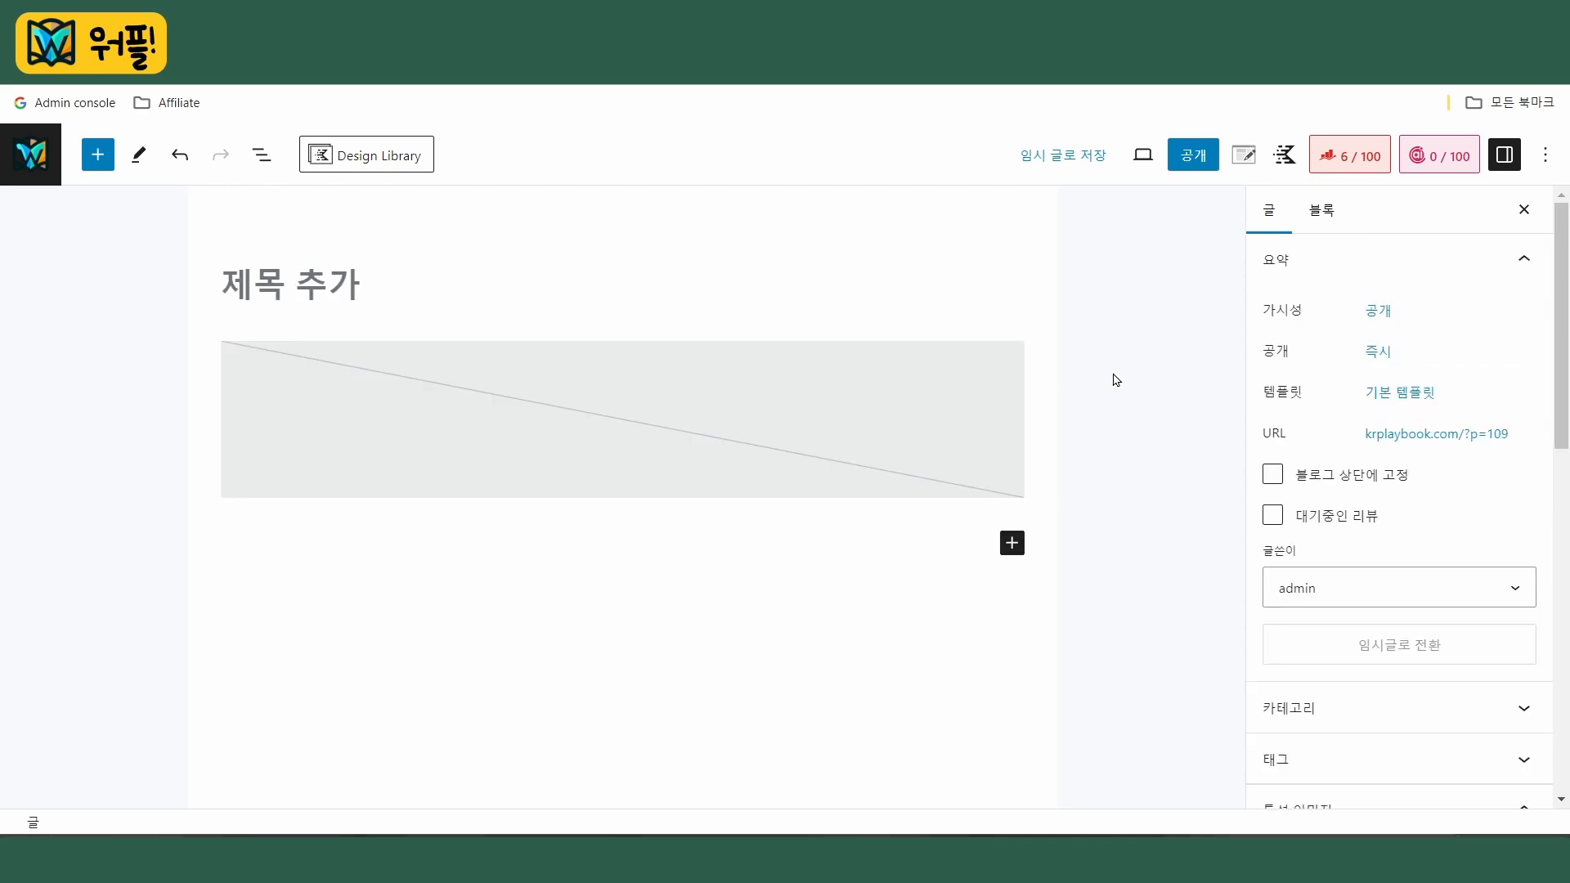
Fill the empty image block with person.webp from the media library
click(842, 403)
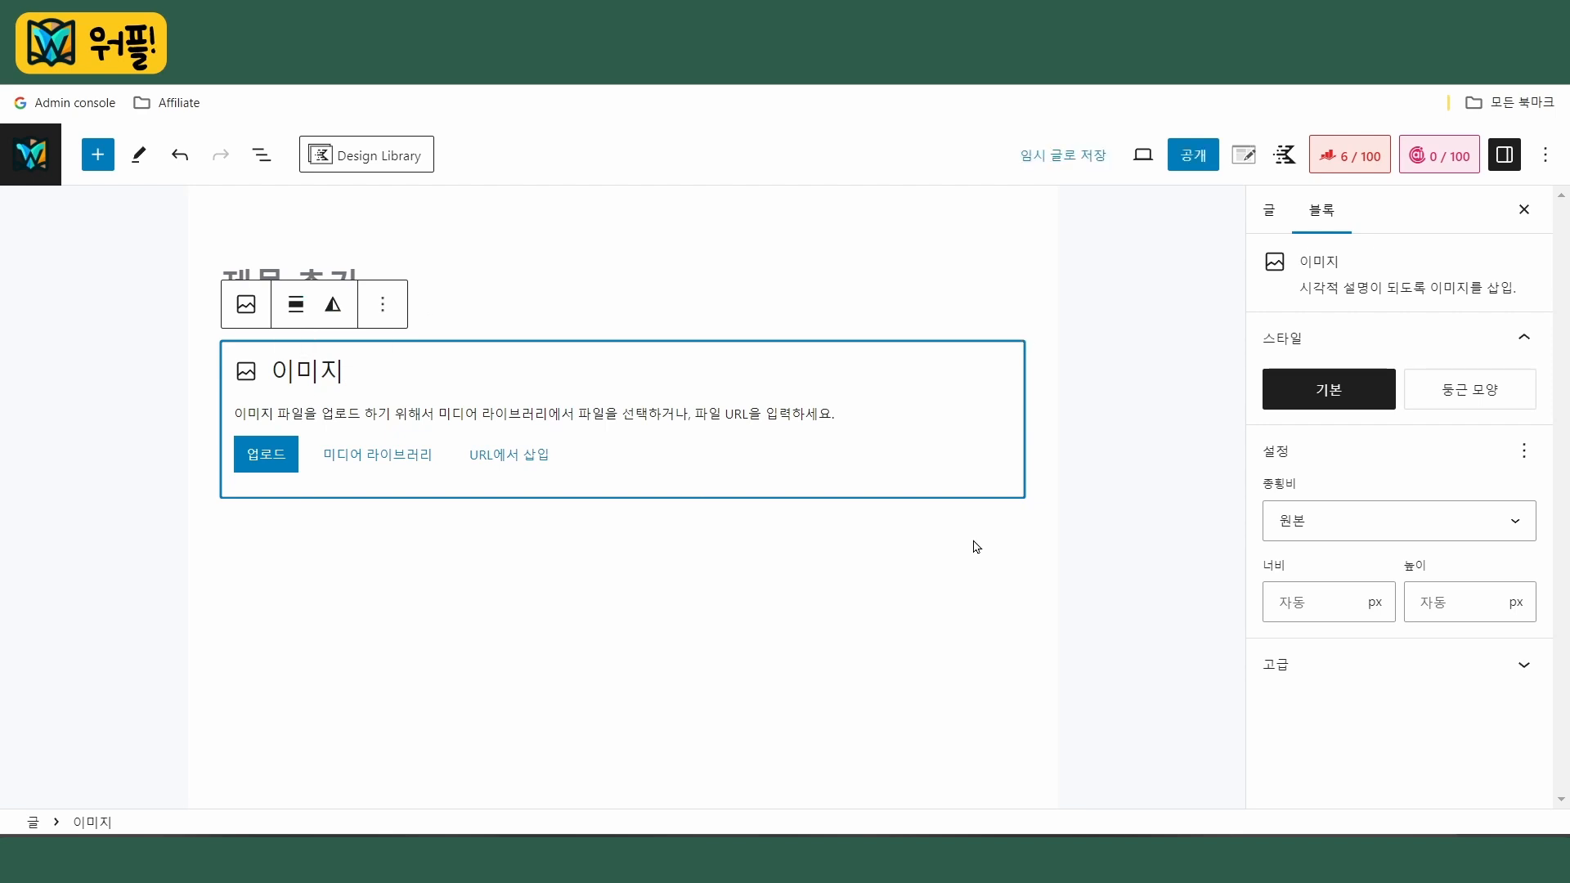
click(396, 456)
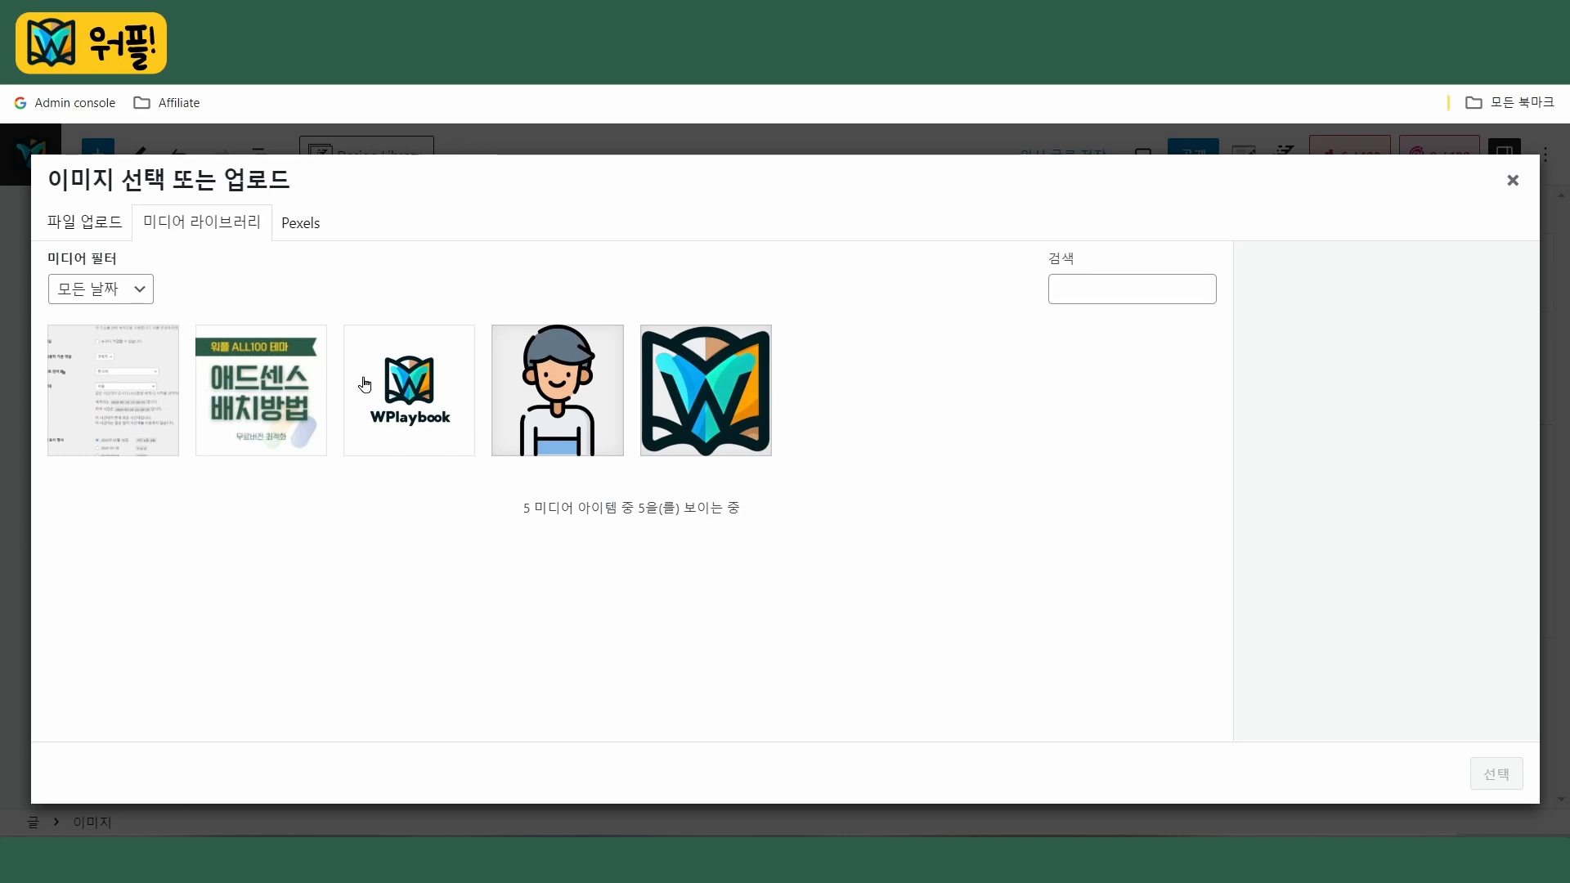
click(575, 415)
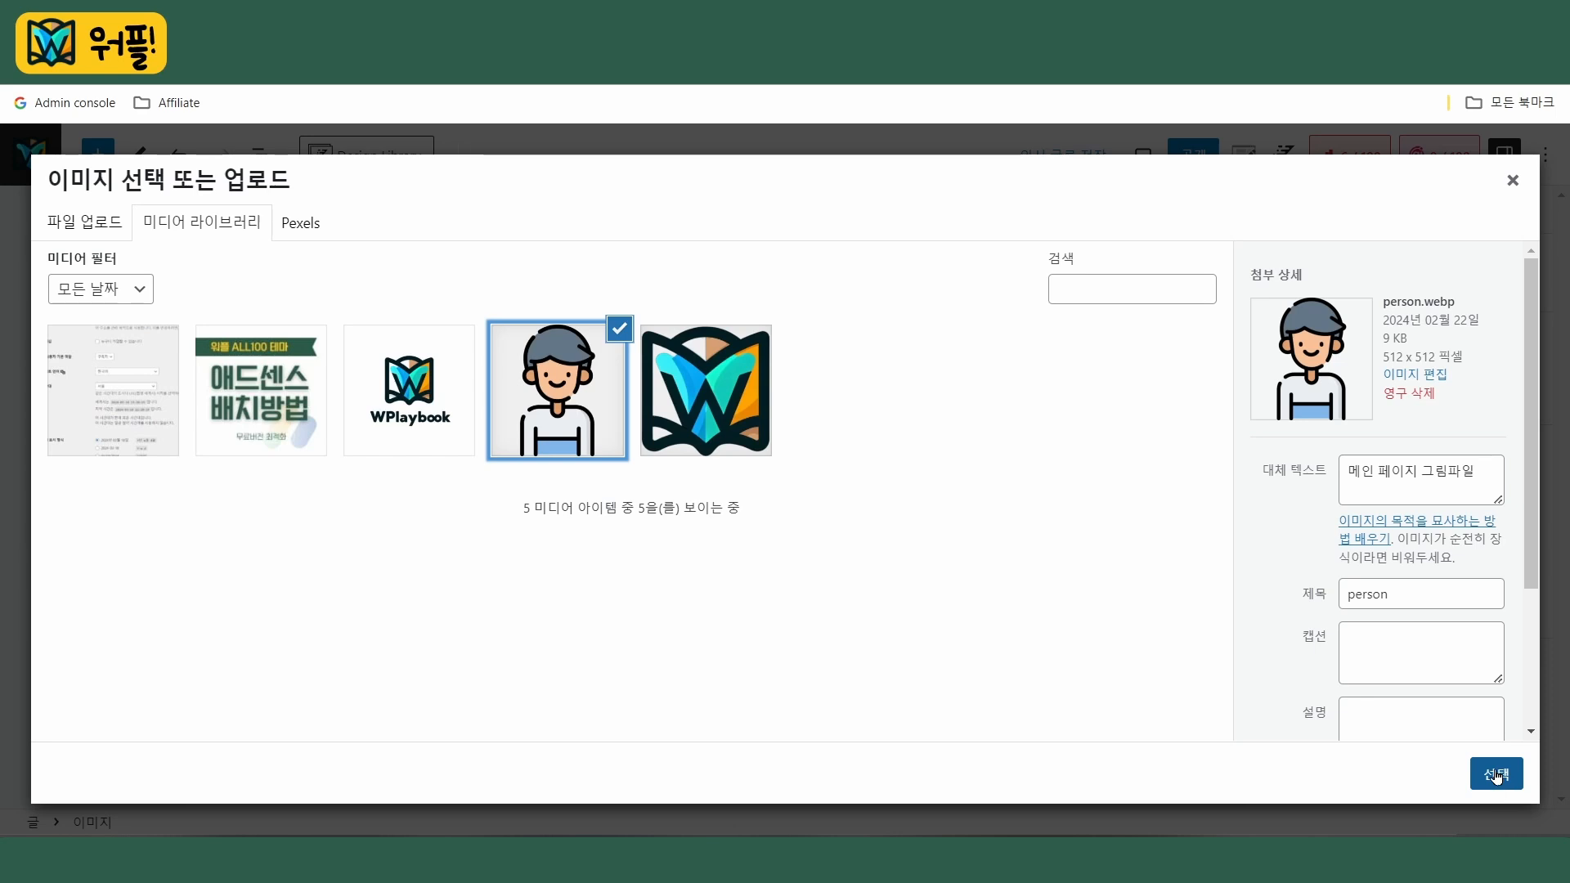
click(1497, 775)
click(1095, 335)
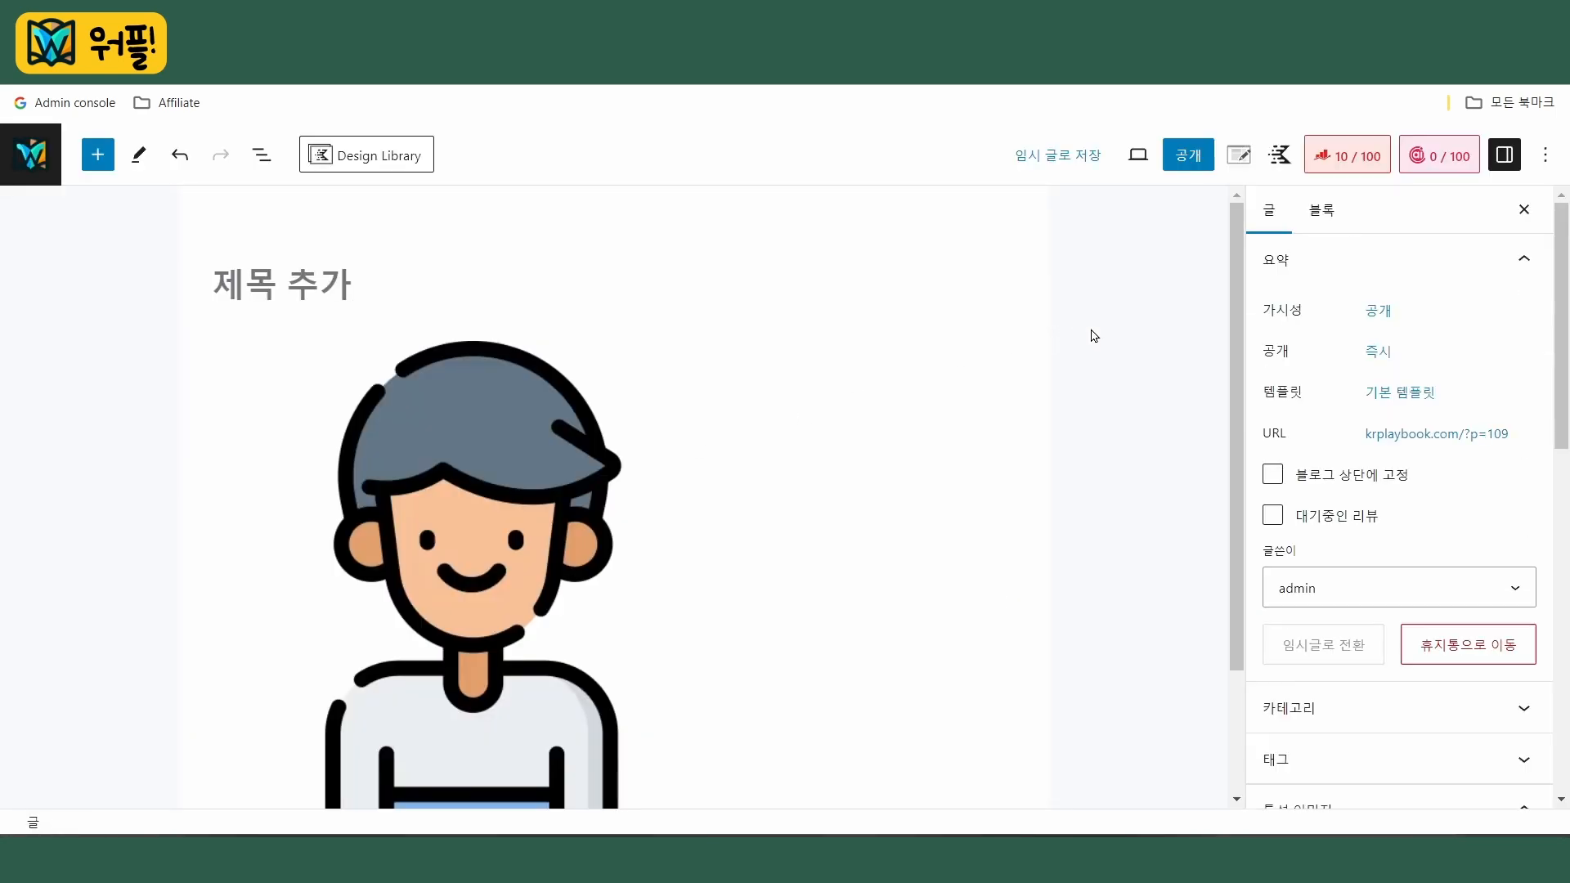
Examine the default image block's toolbar and block settings, hiding and showing the settings sidebar
click(968, 431)
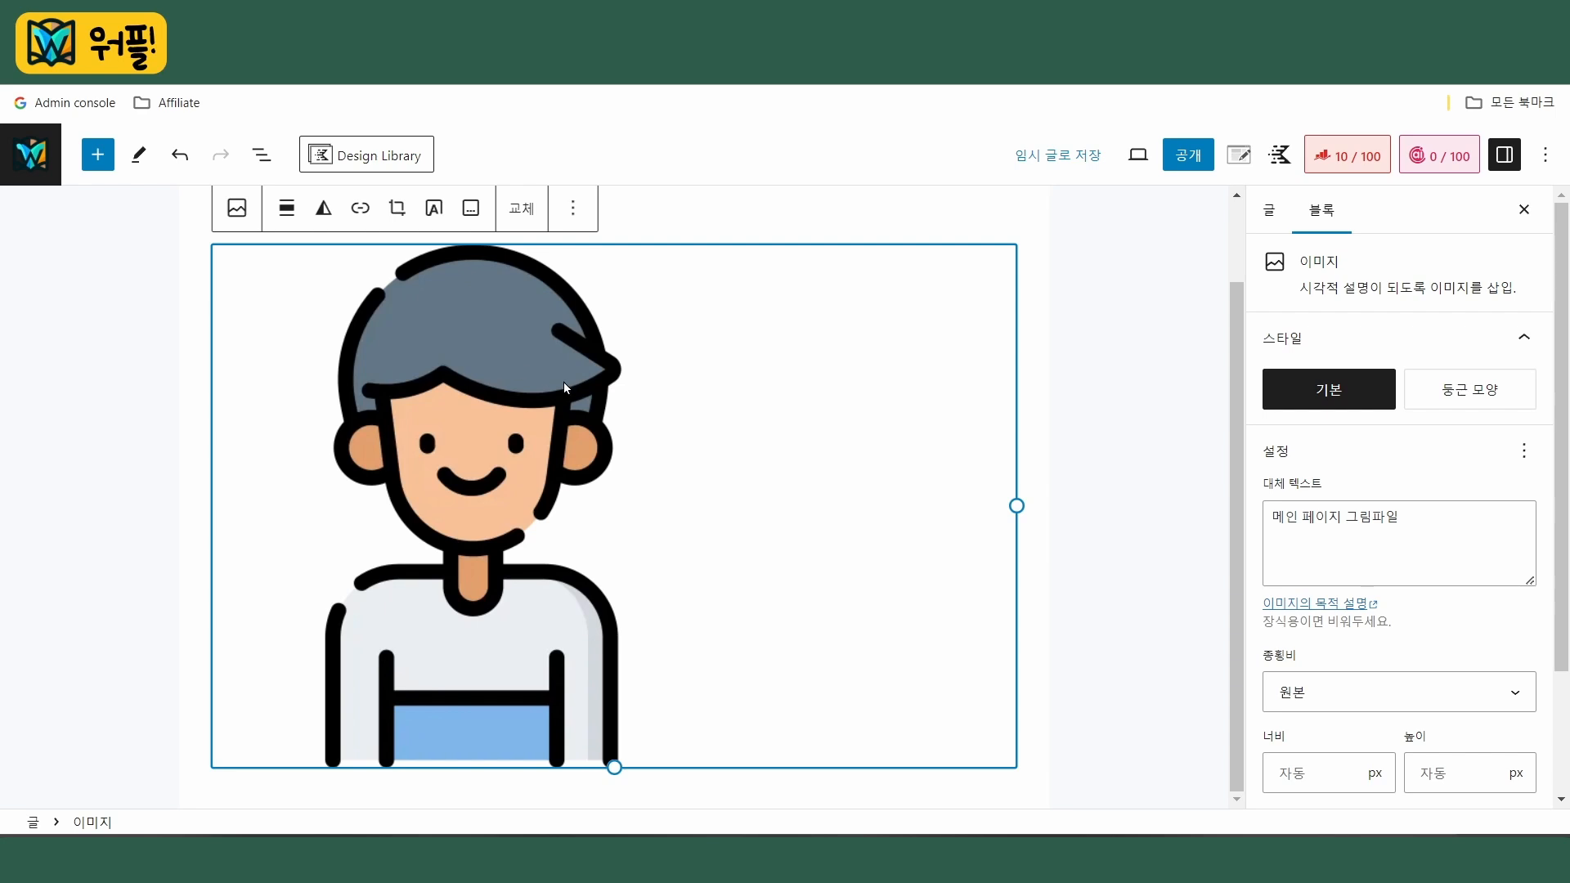
scroll(562, 388, up, 2)
scroll(563, 389, down, 2)
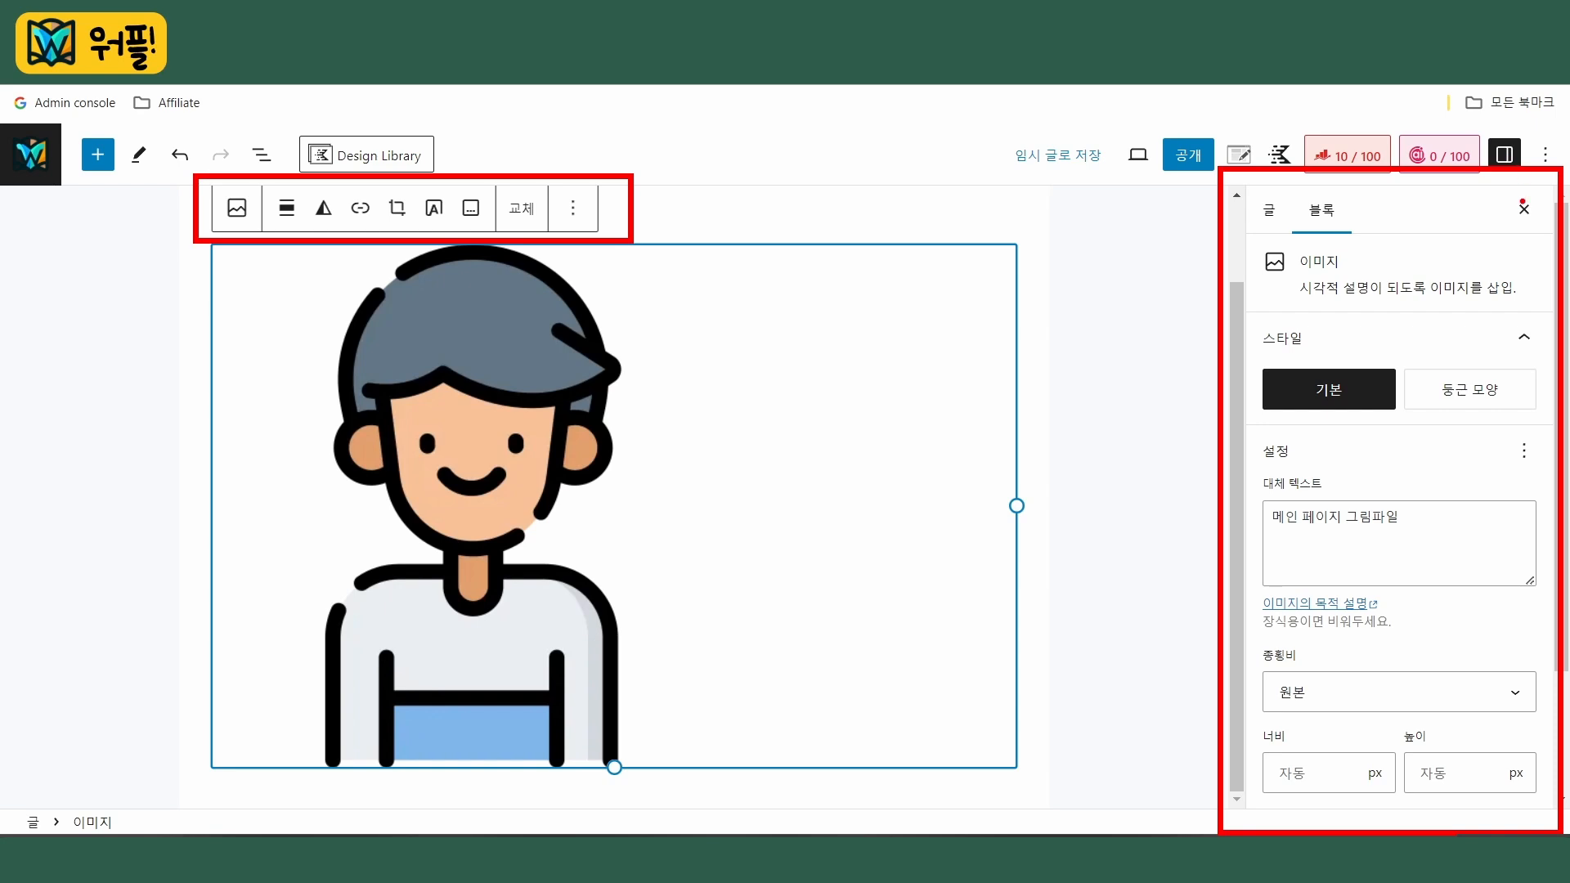
click(1512, 161)
click(1512, 163)
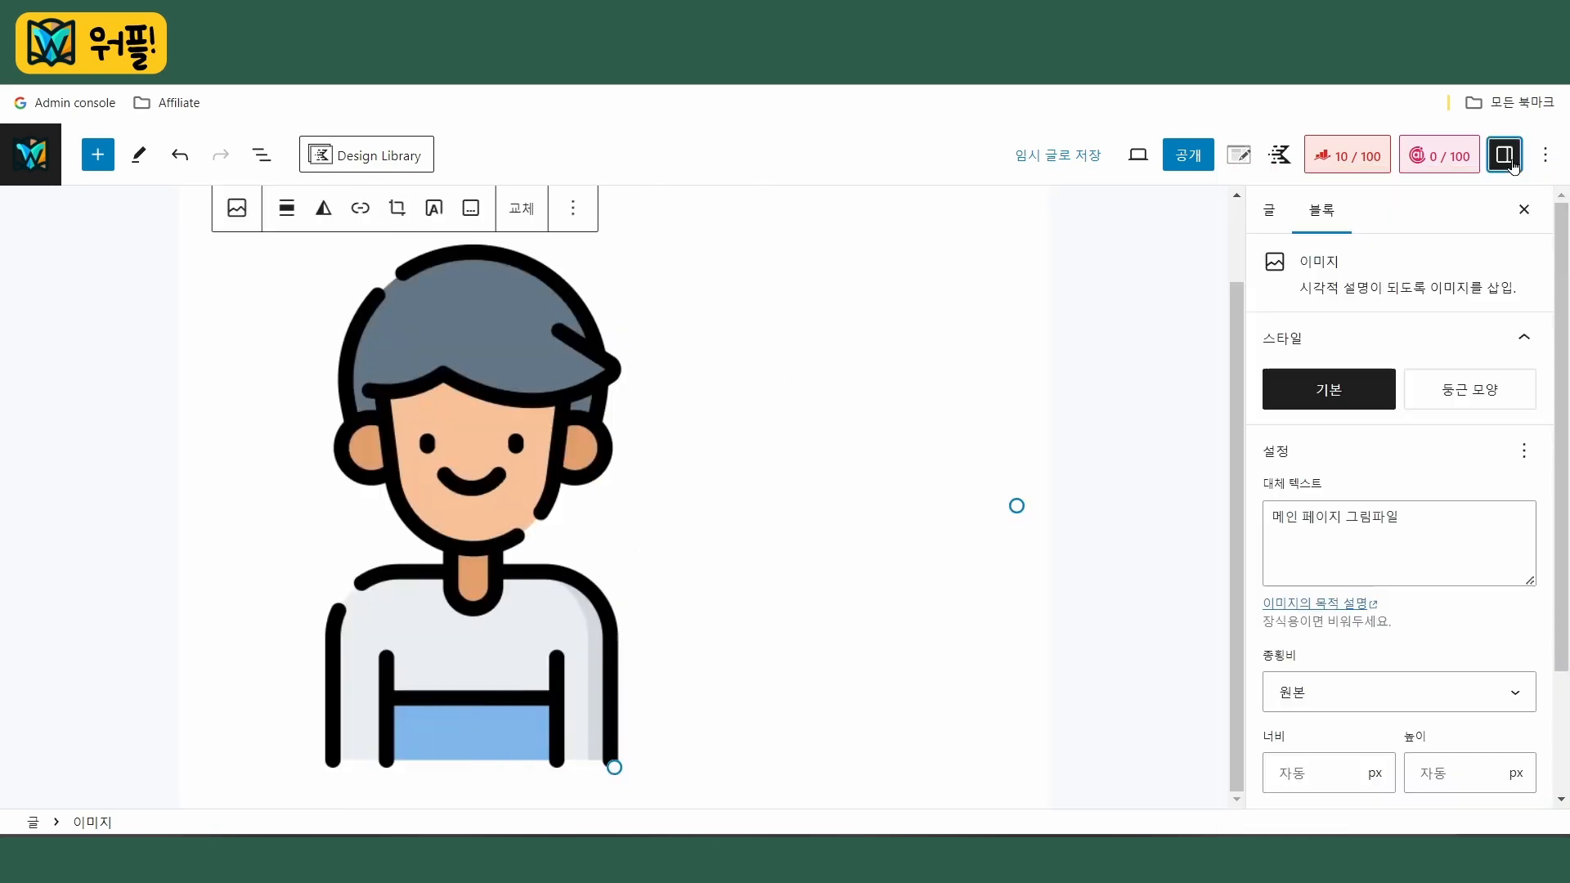
click(1515, 169)
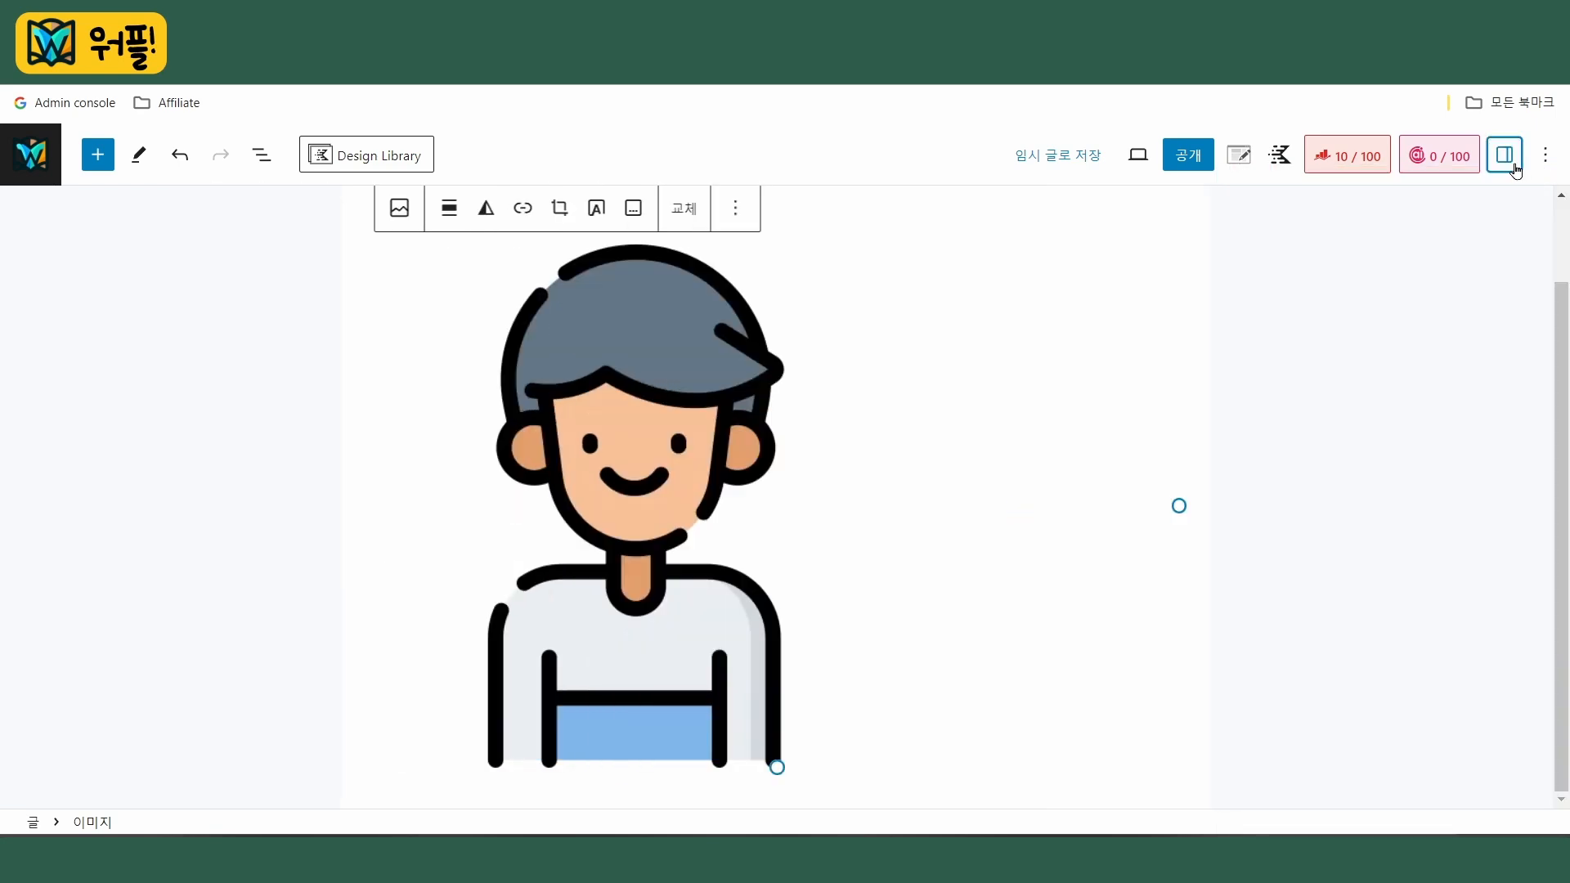
click(1513, 166)
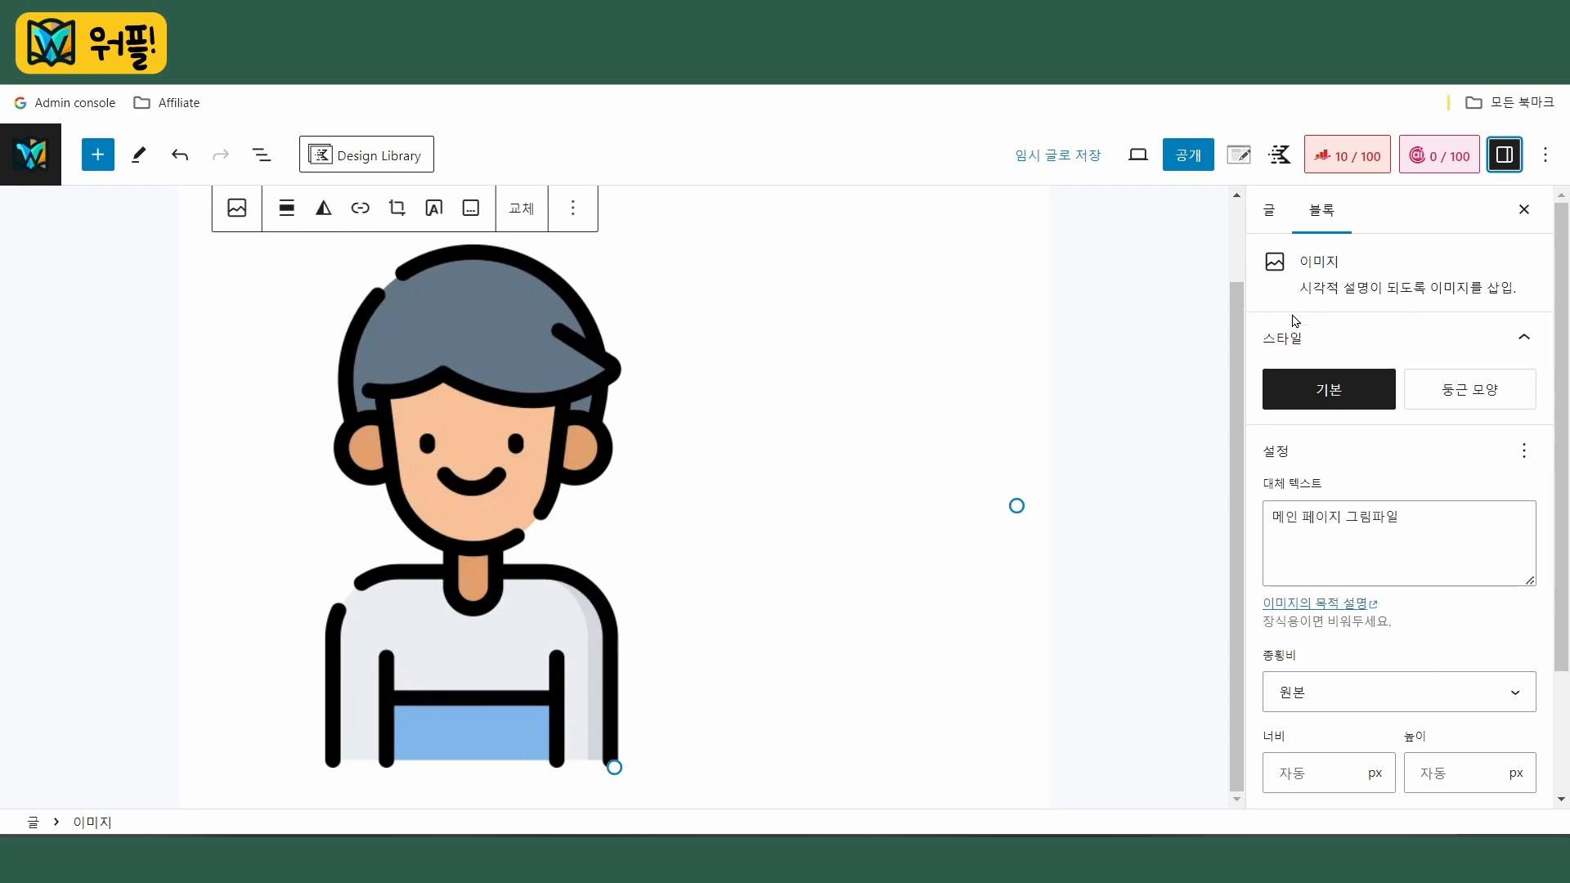
click(578, 436)
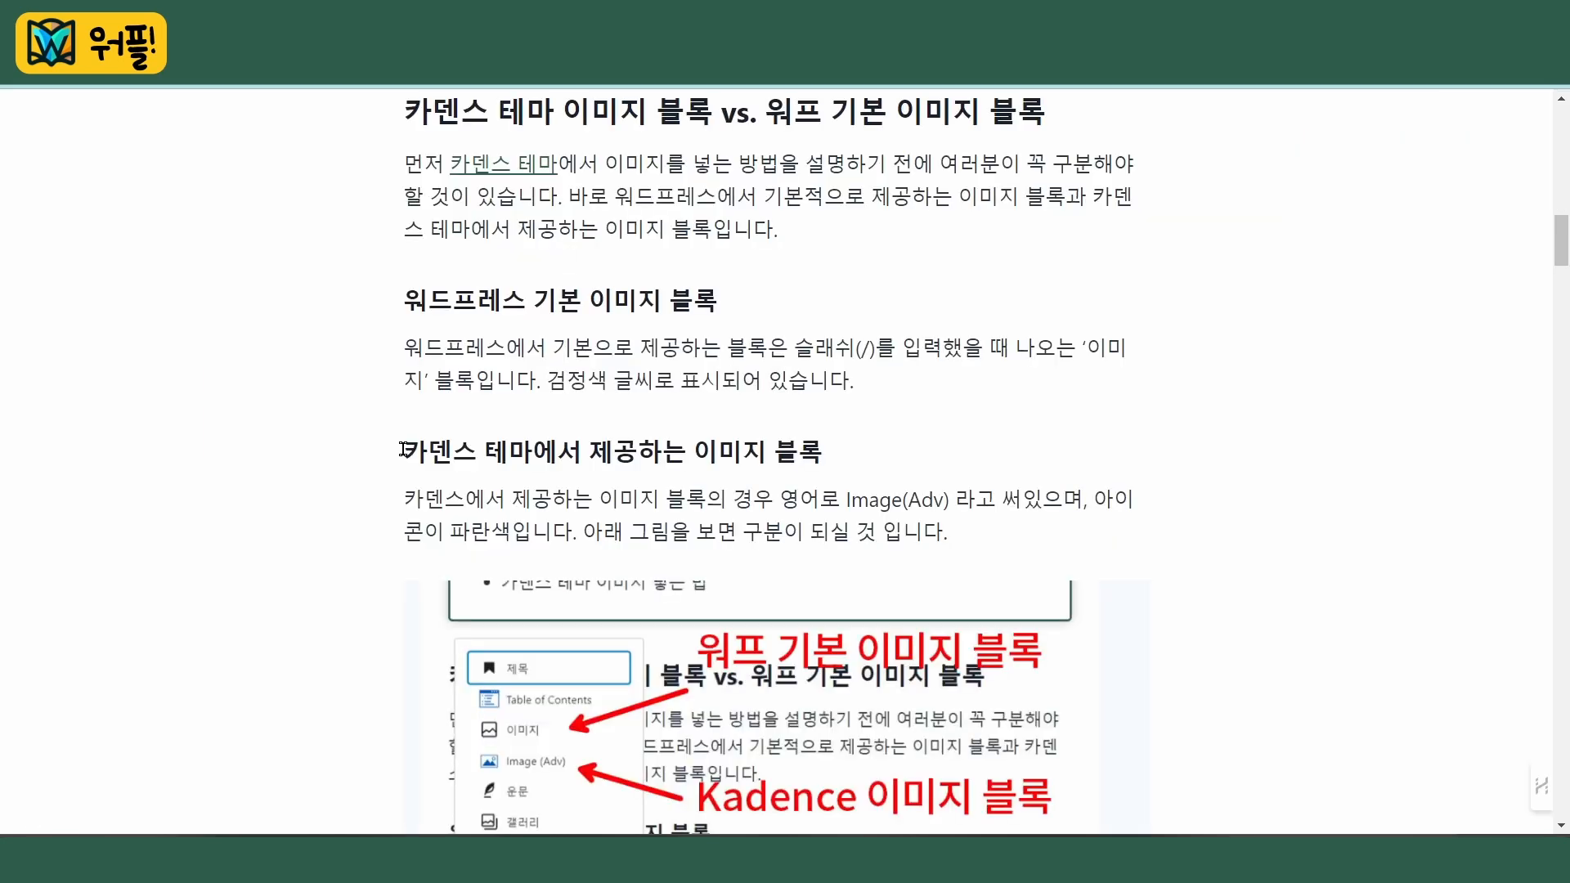
Read the article section on the image block provided by the Kadence theme
mouse_move(404, 451)
mouse_down()
mouse_move(824, 442)
mouse_move(413, 451)
mouse_up()
click(894, 468)
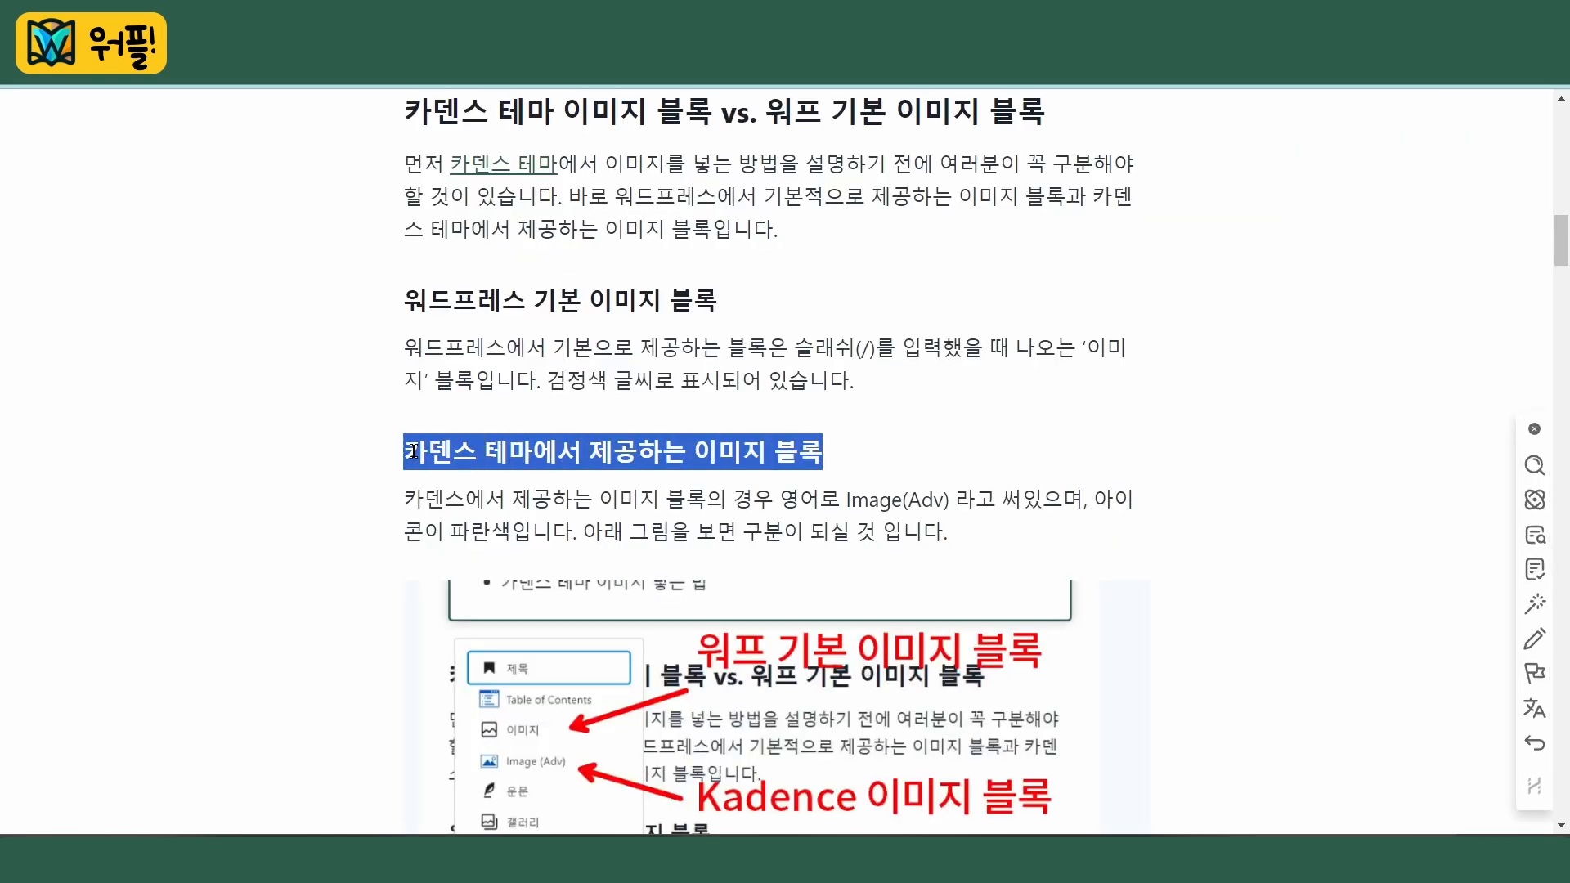
click(887, 472)
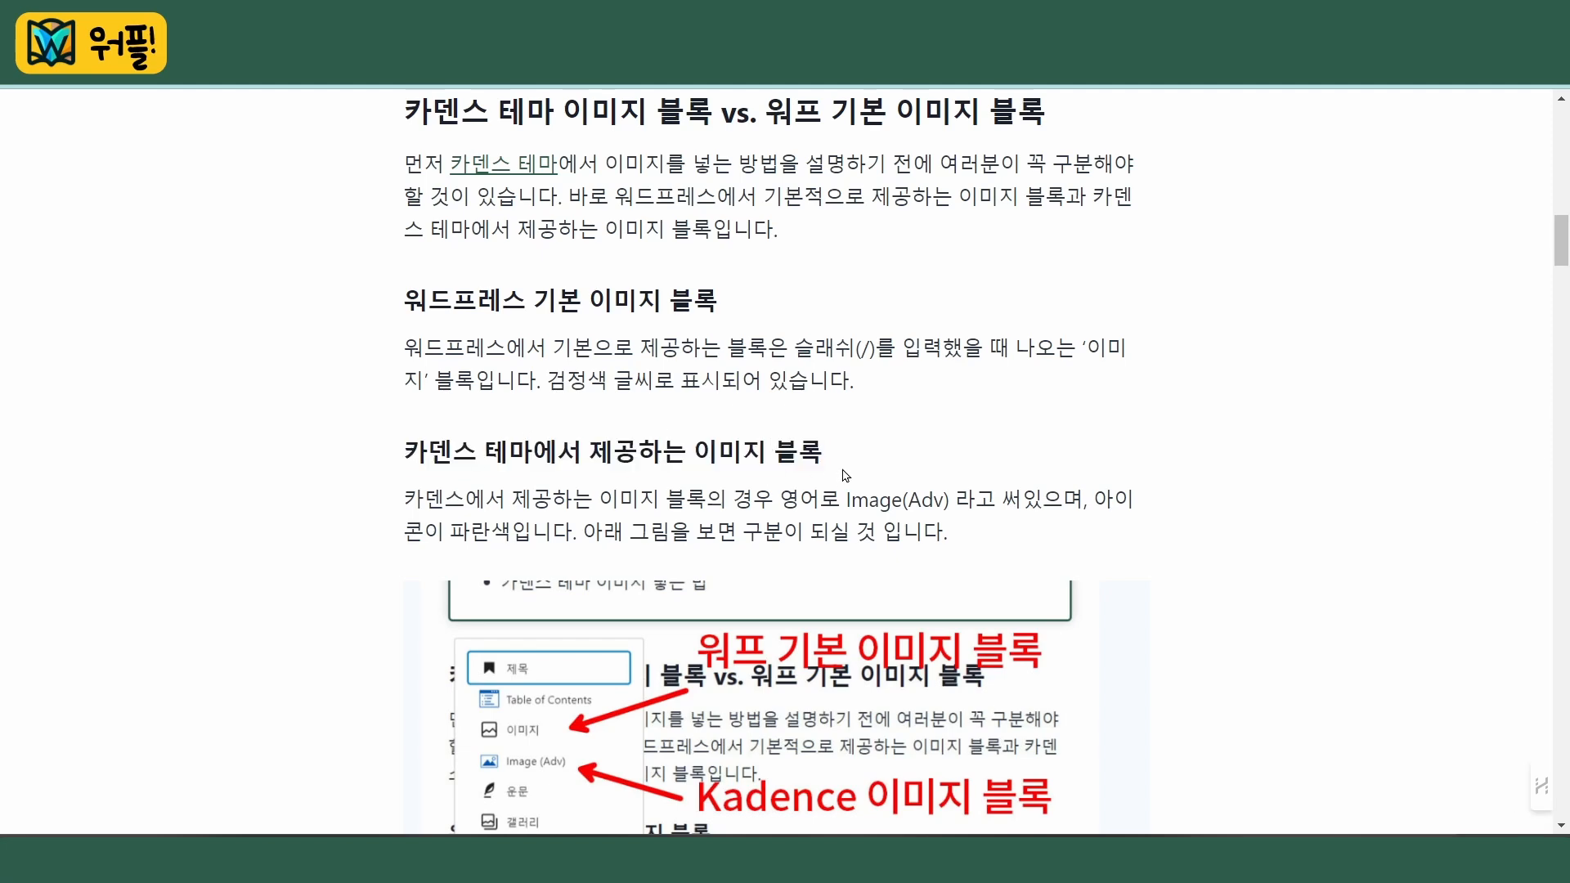
mouse_move(1176, 863)
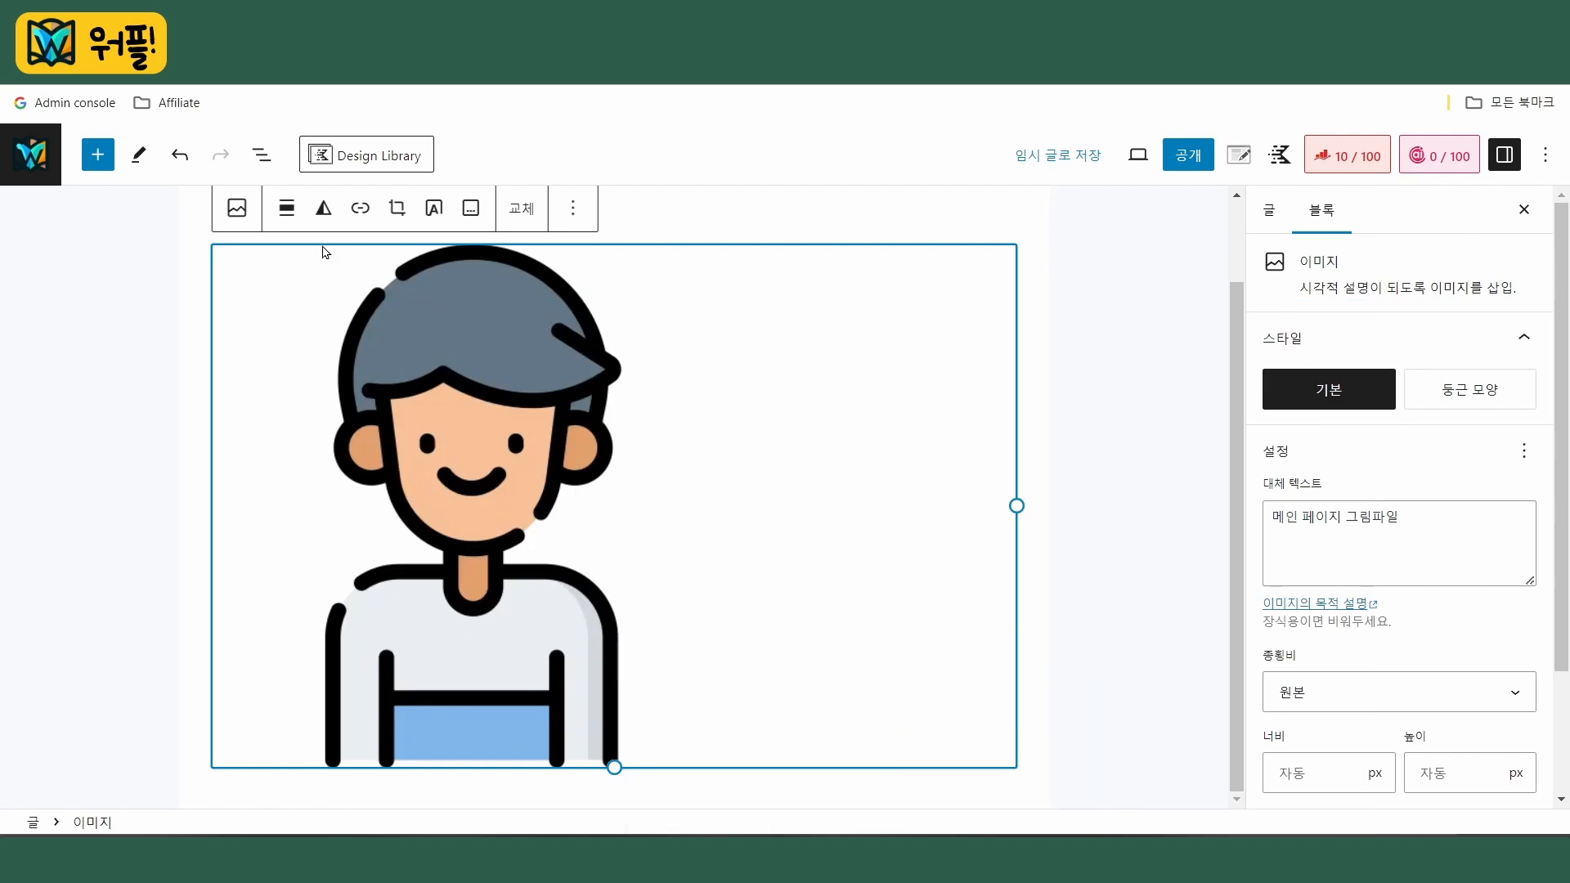
Transform the person image from the default image block into a Kadence Image (Adv) block
click(245, 225)
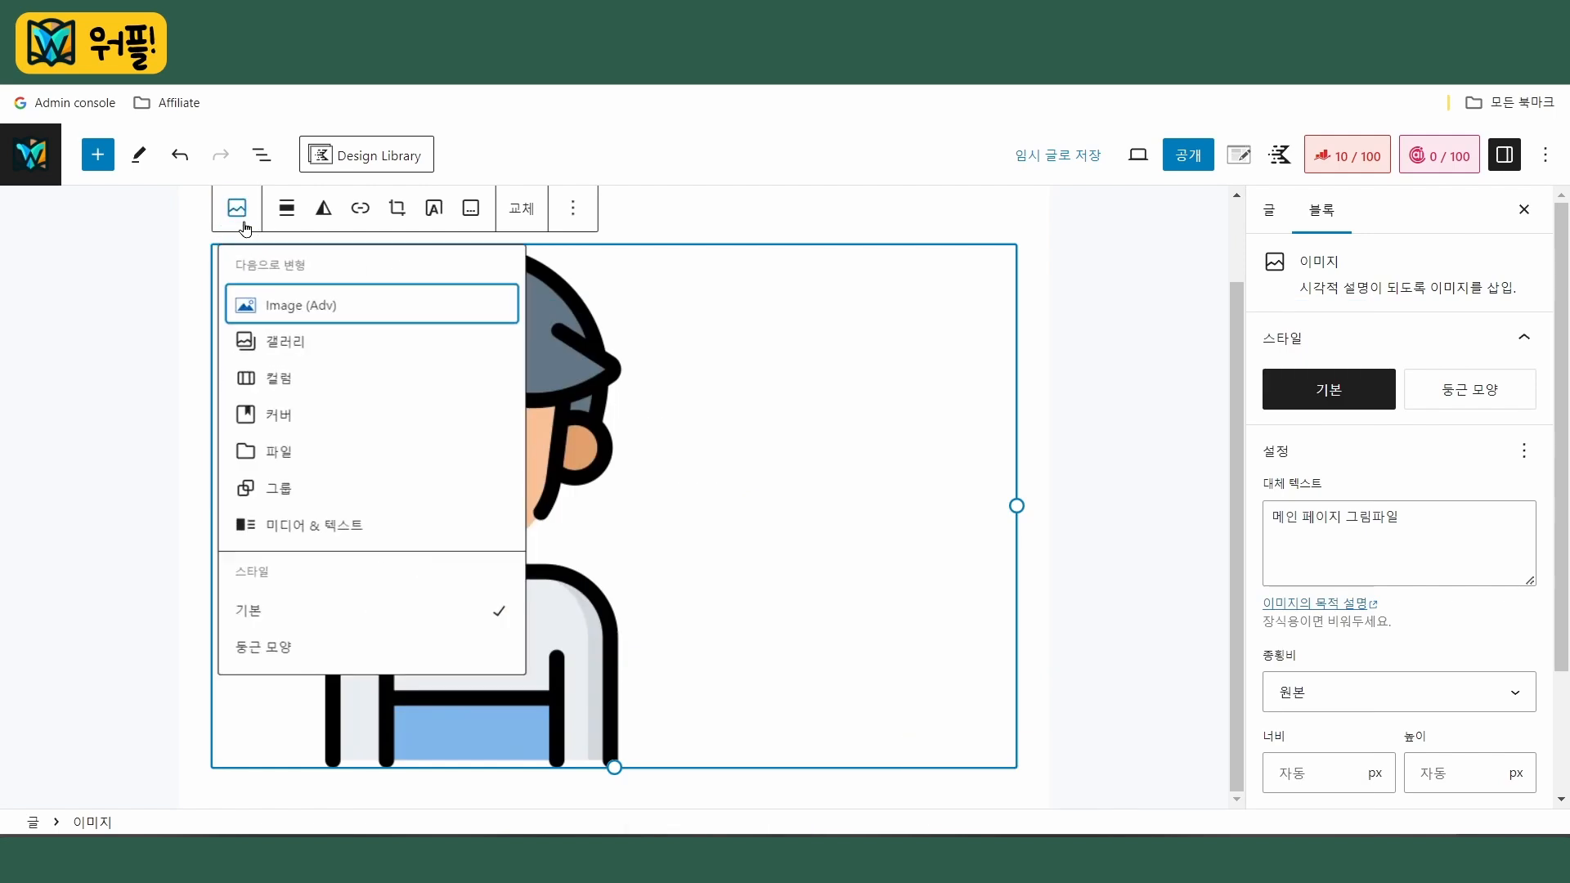
mouse_move(254, 301)
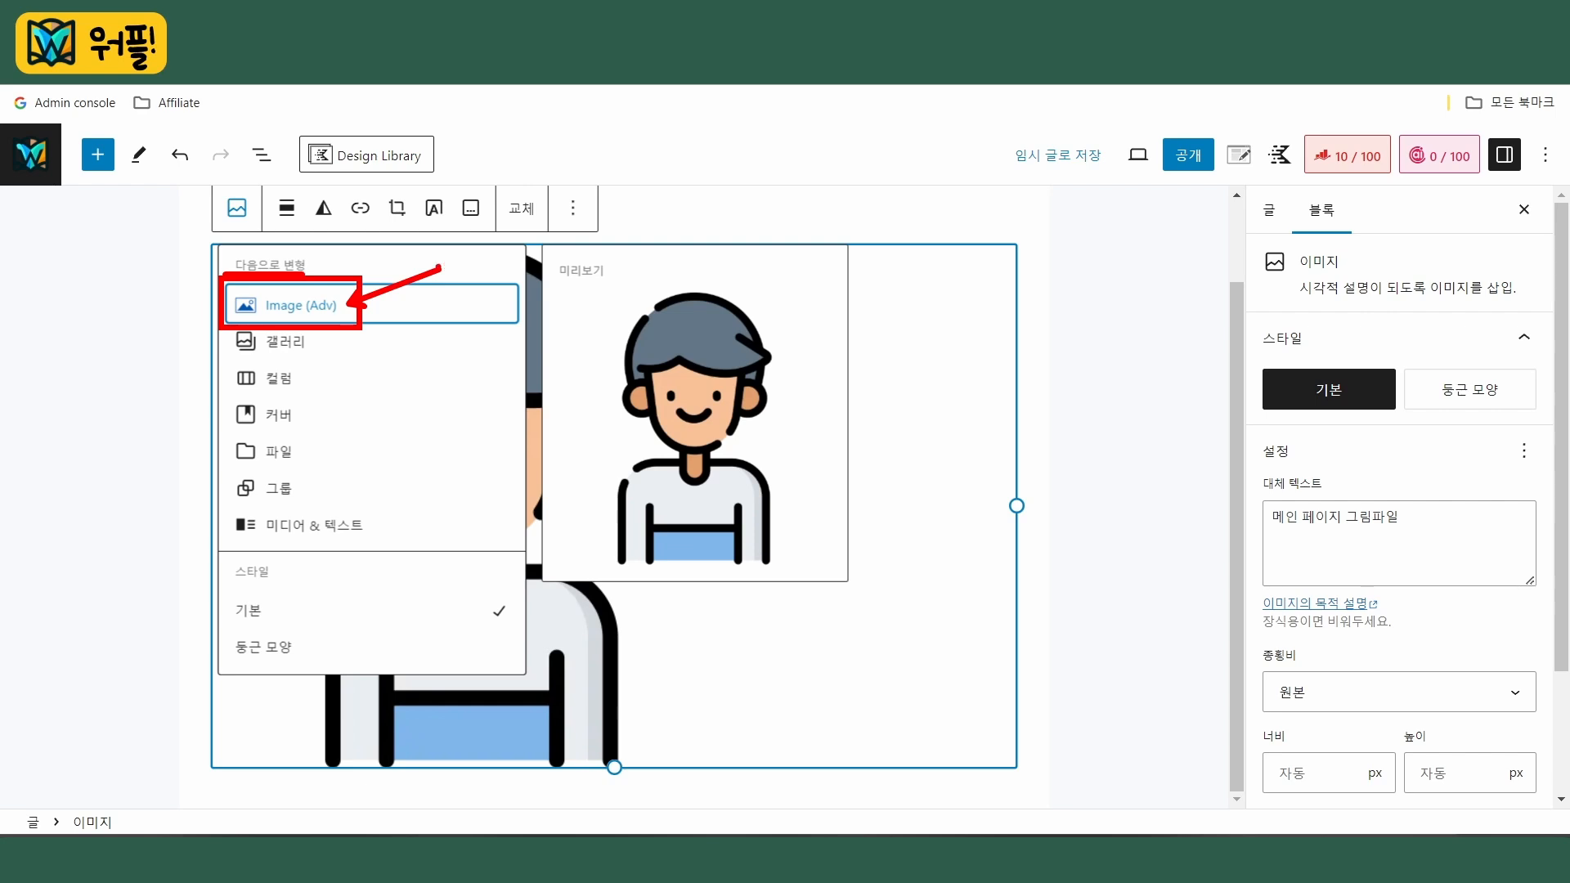
click(1083, 316)
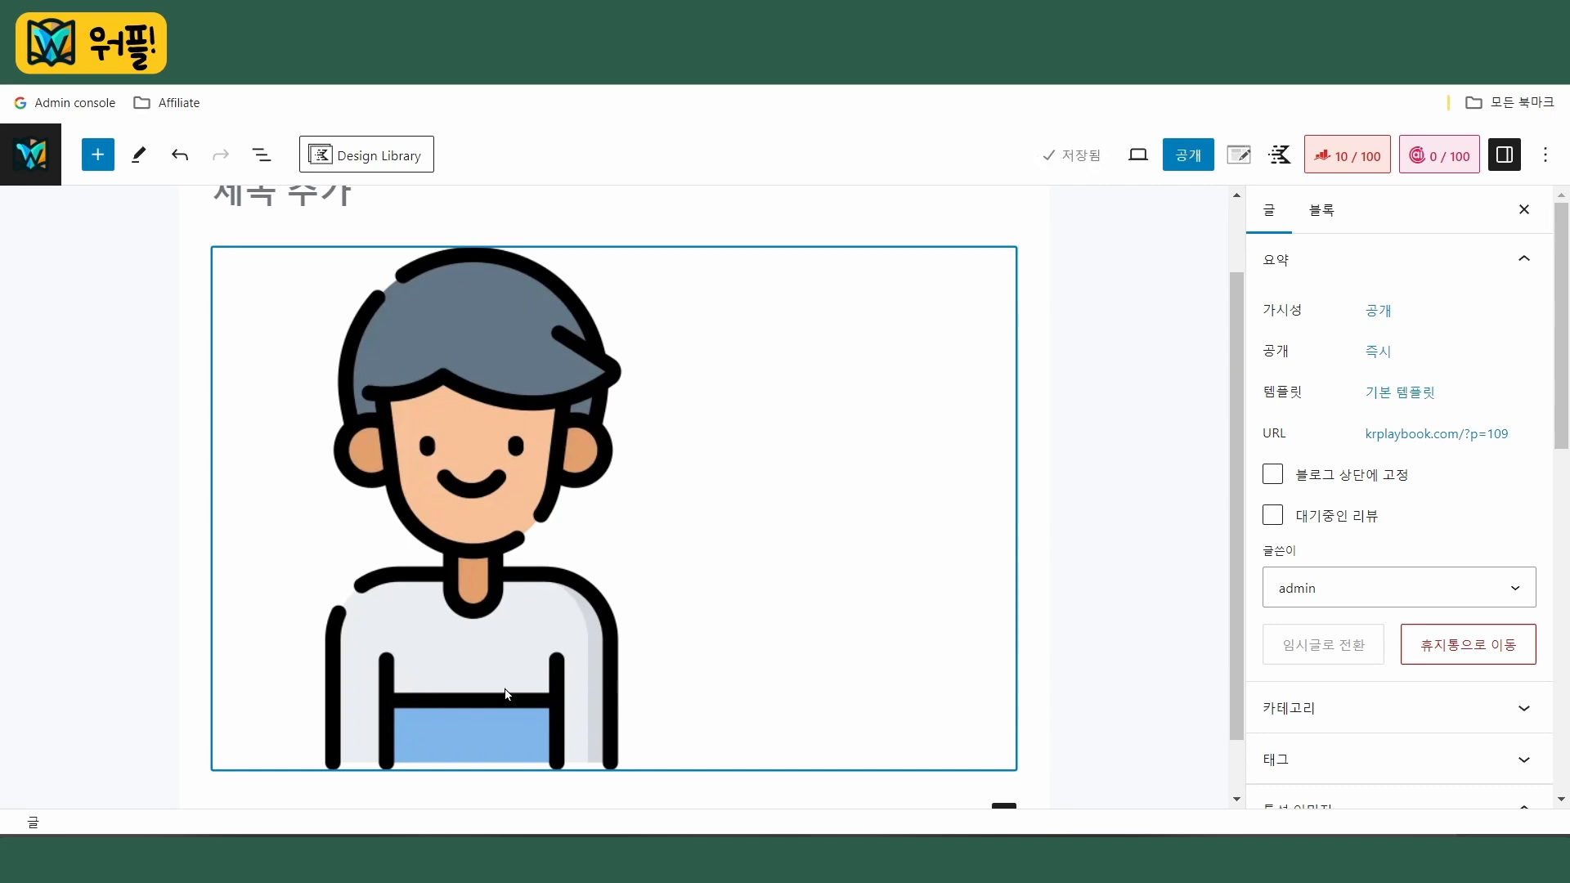
click(624, 333)
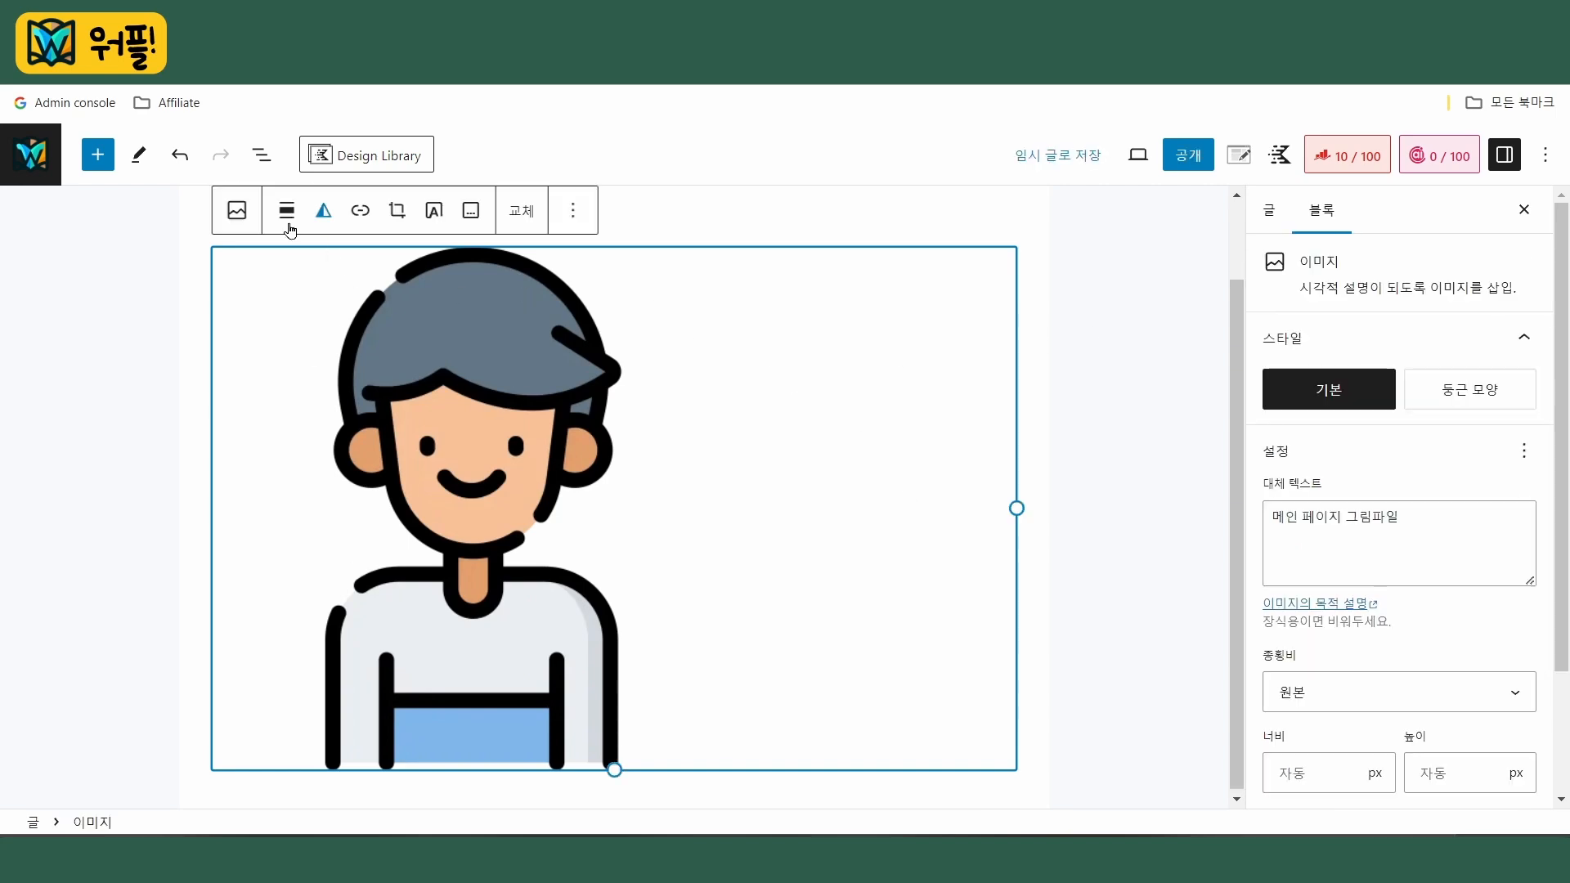
click(237, 210)
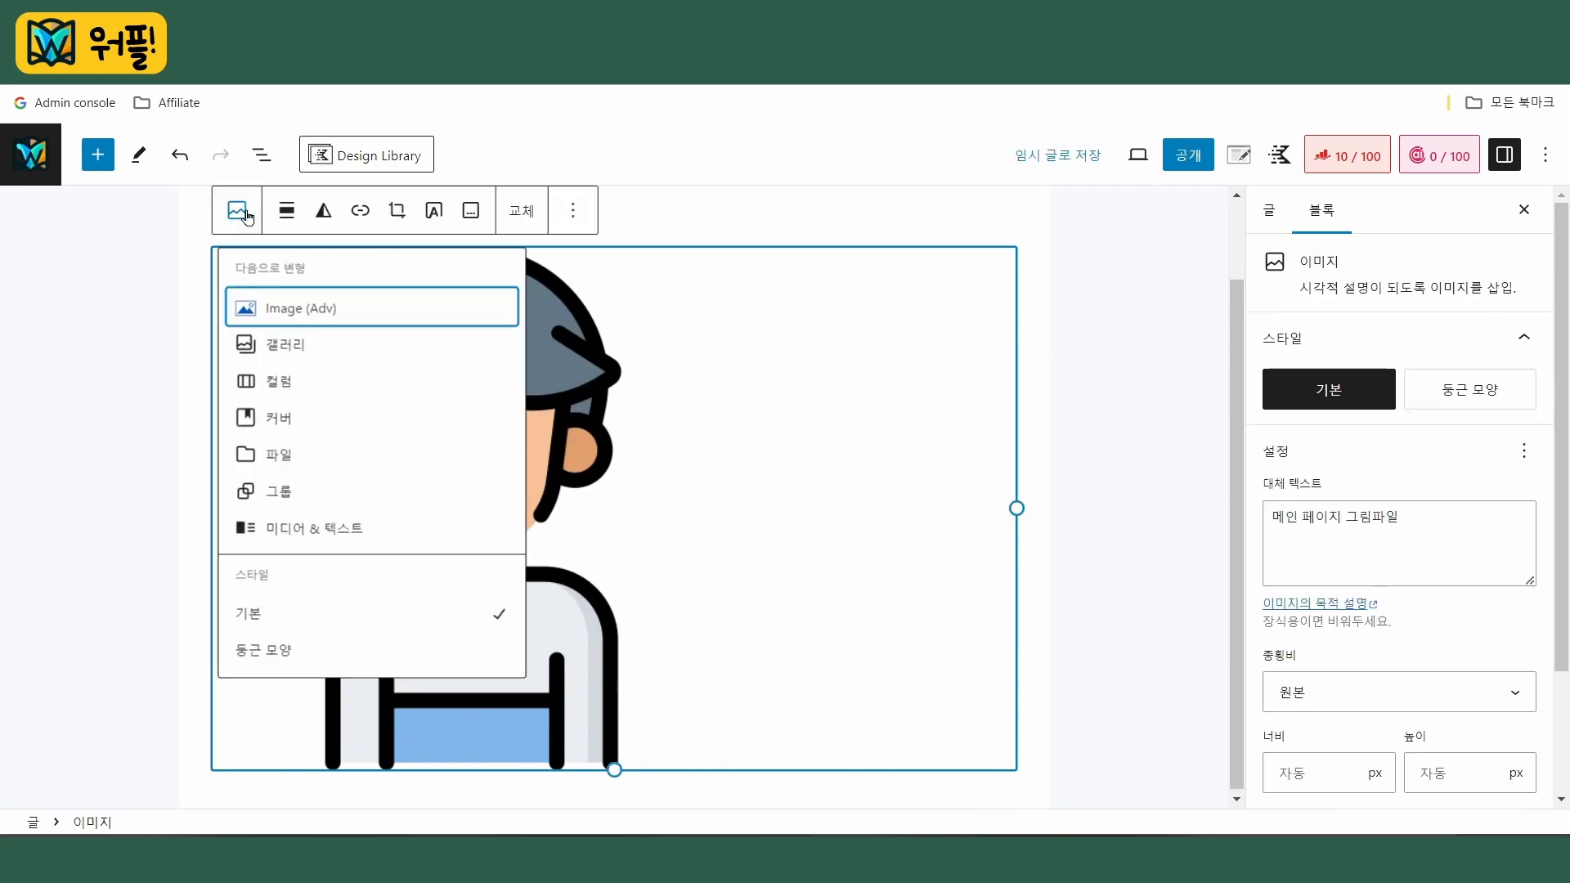
click(398, 312)
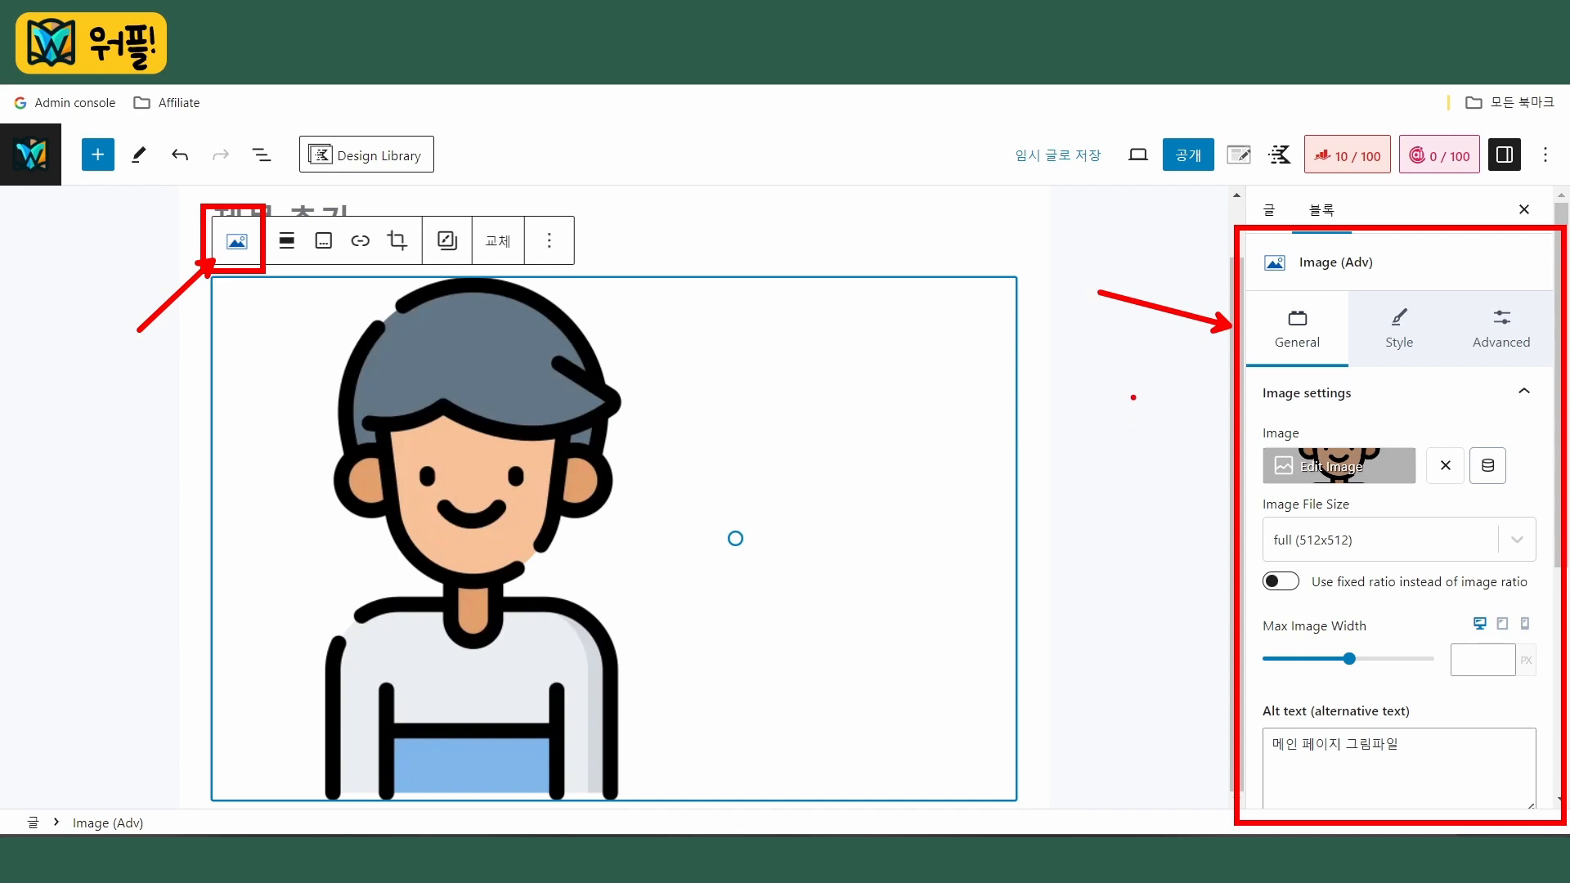
click(1133, 388)
click(775, 411)
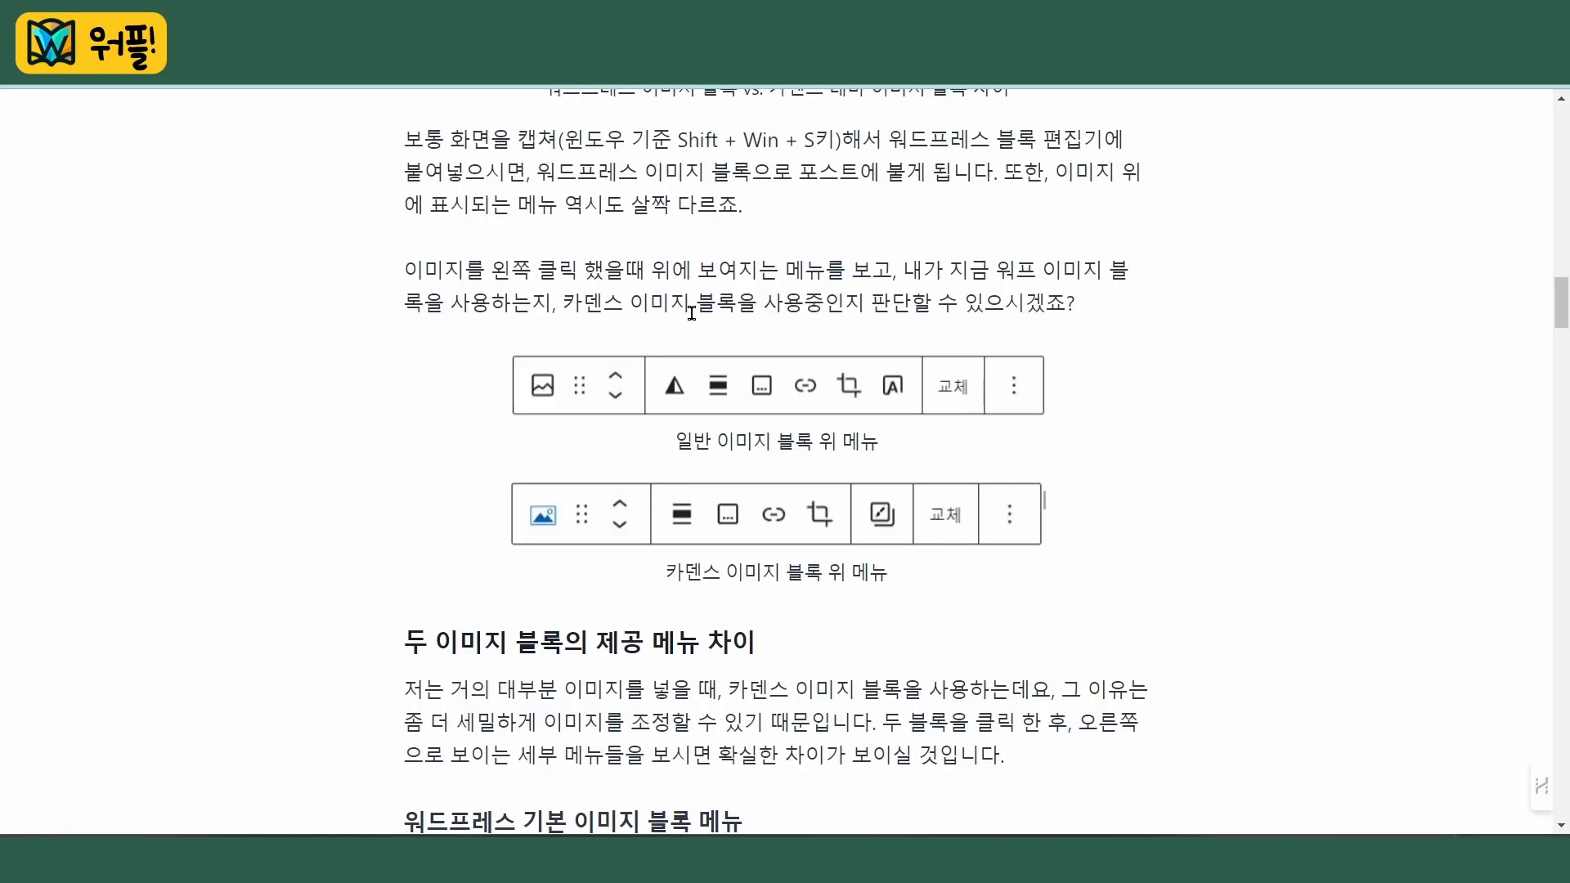
Compare the toolbars of the default and Kadence image blocks in the article and read the sections below
drag(689, 442, 873, 433)
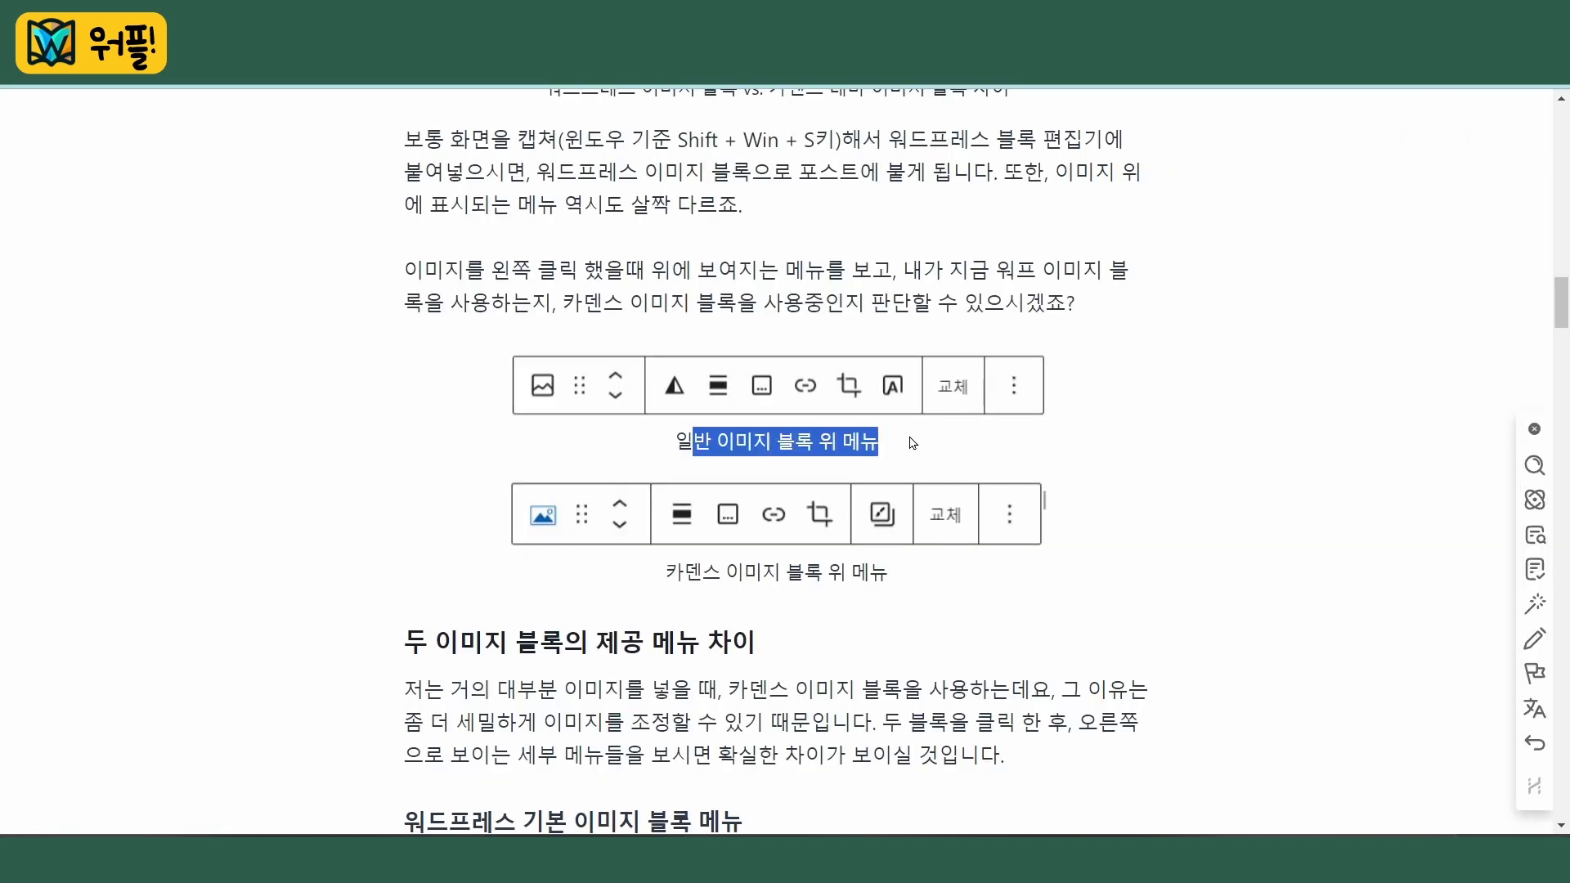
click(940, 442)
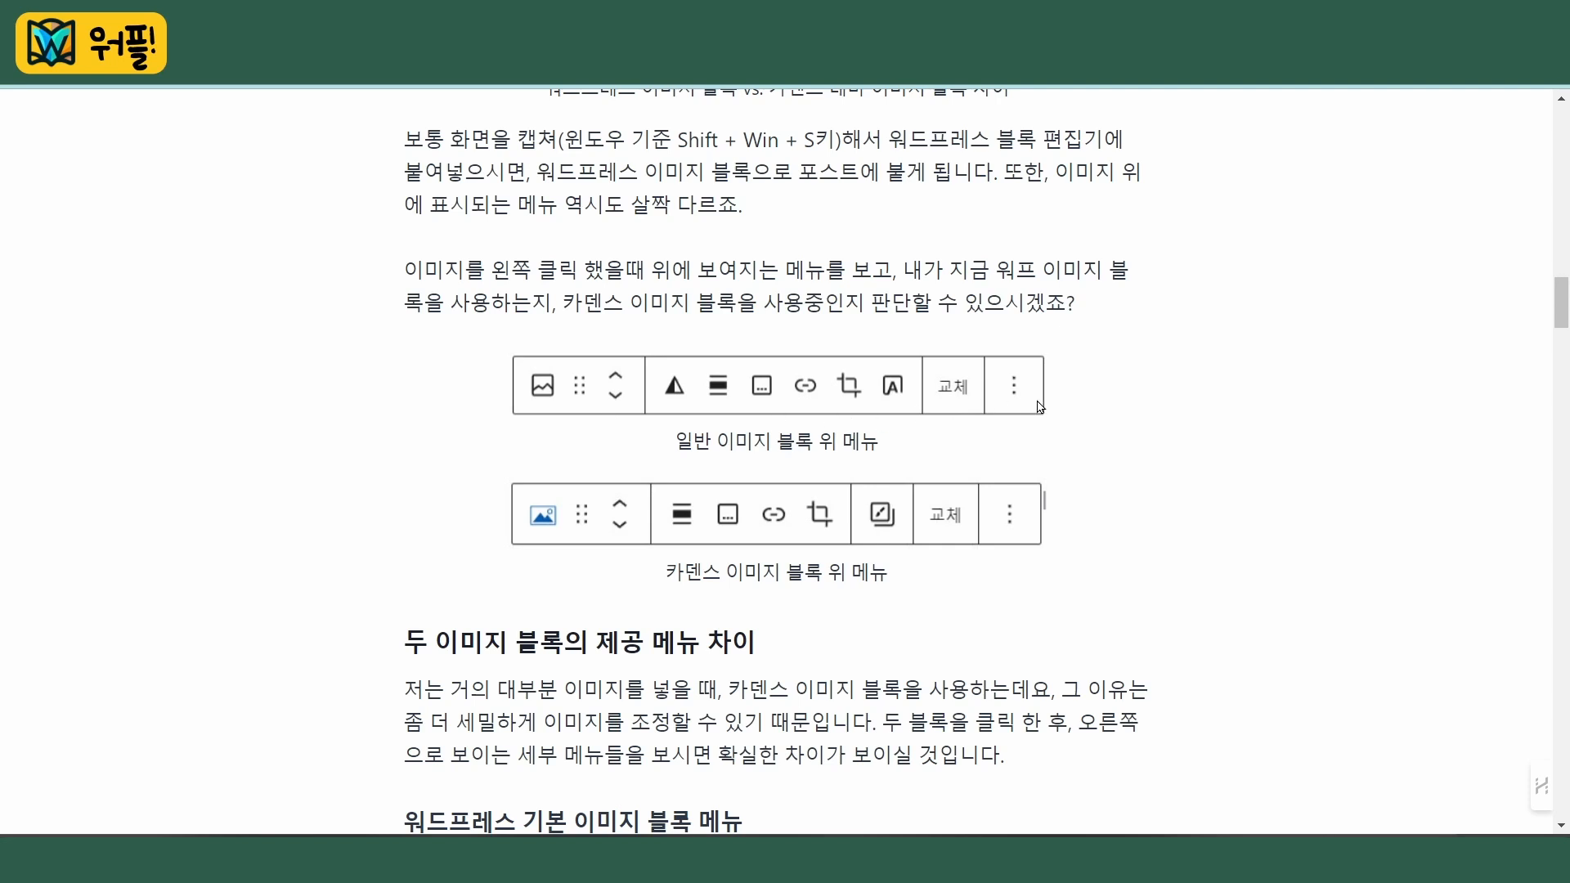
drag(664, 574, 926, 579)
click(927, 579)
scroll(1137, 524, down, 9)
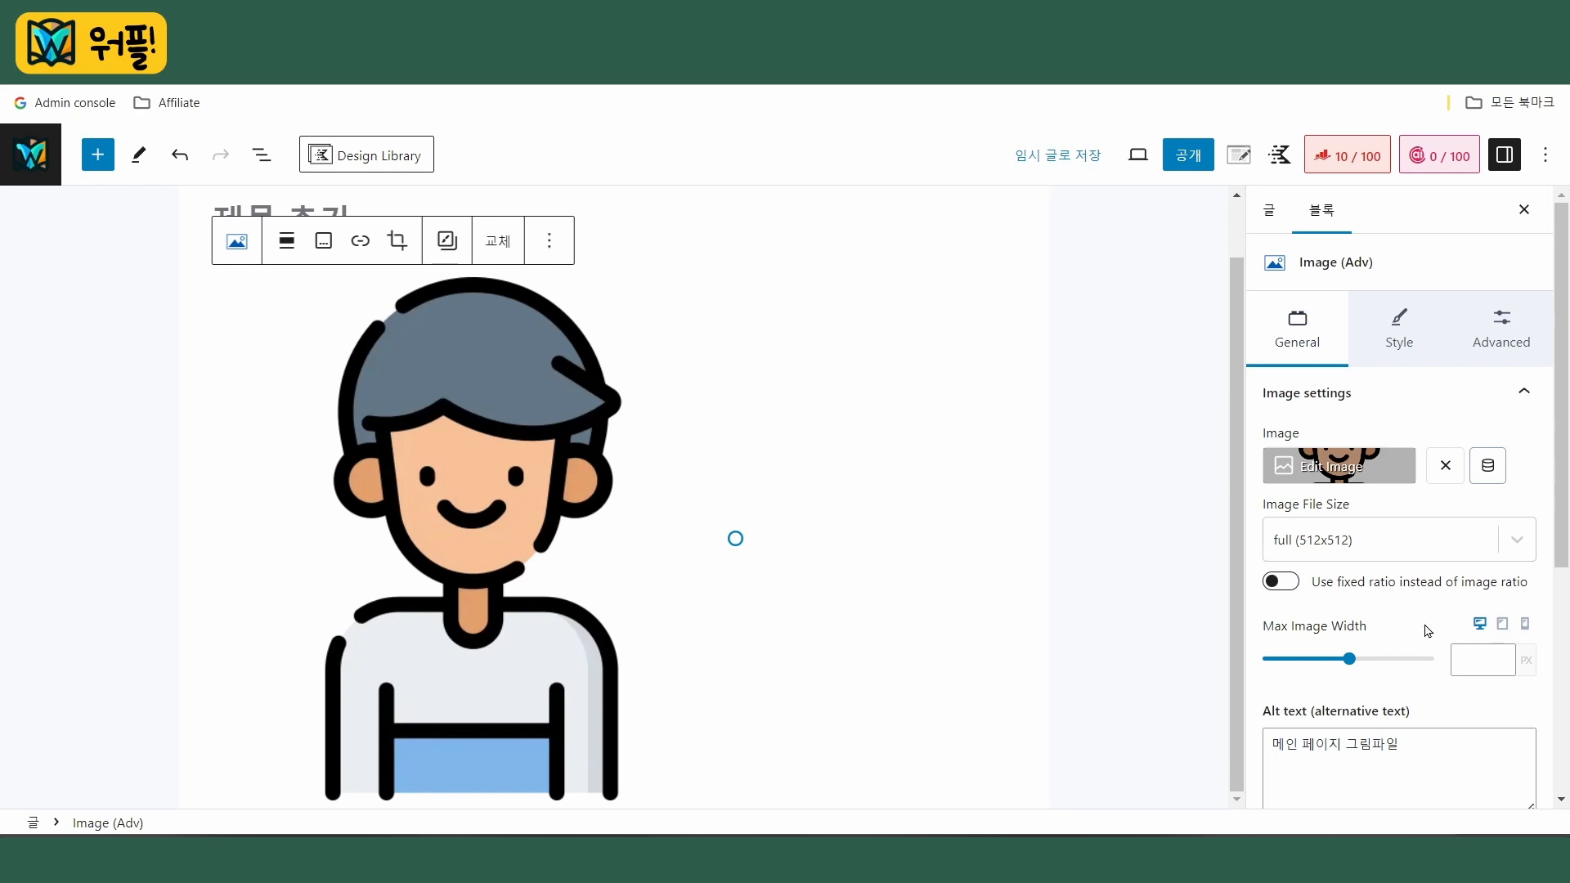
Examine the Kadence image block's General settings, including the alt text, title attribute and Link Settings
scroll(1423, 635, down, 5)
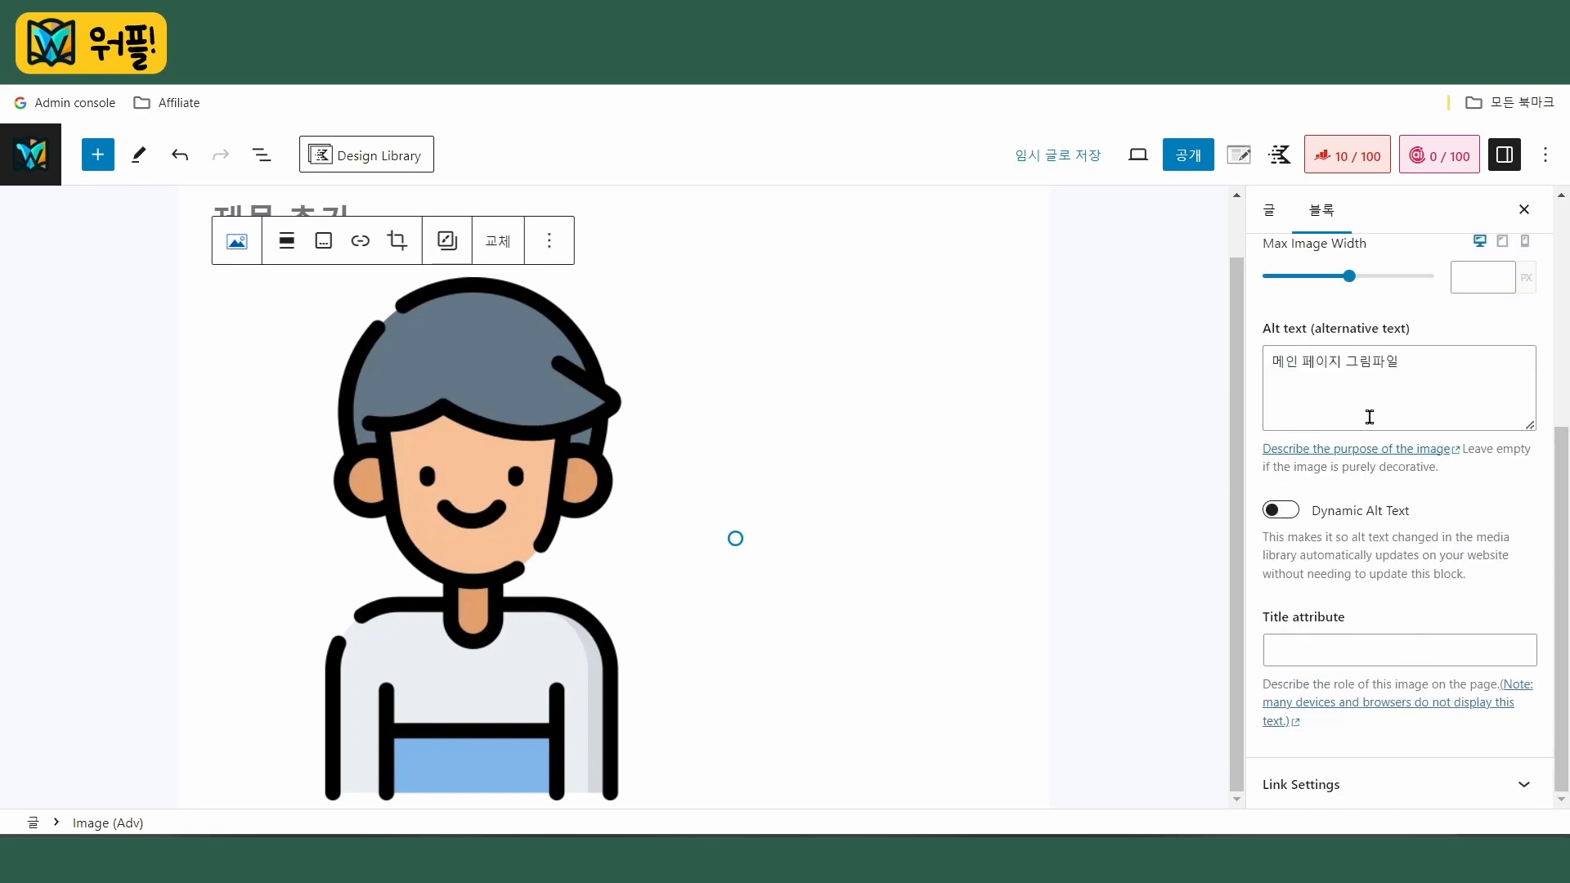
click(1523, 783)
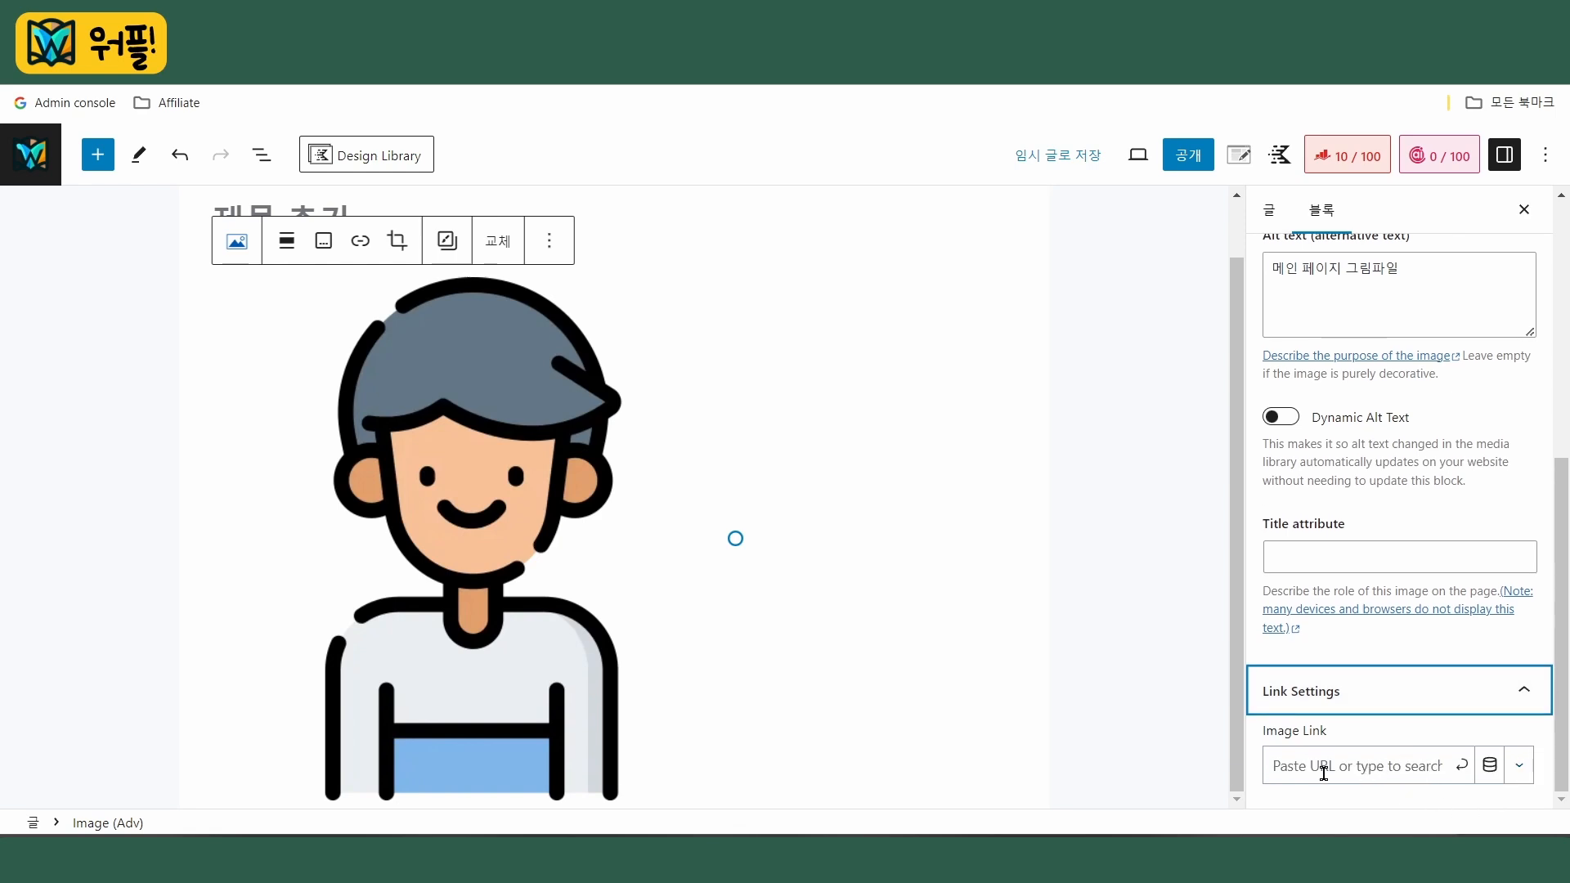
click(674, 655)
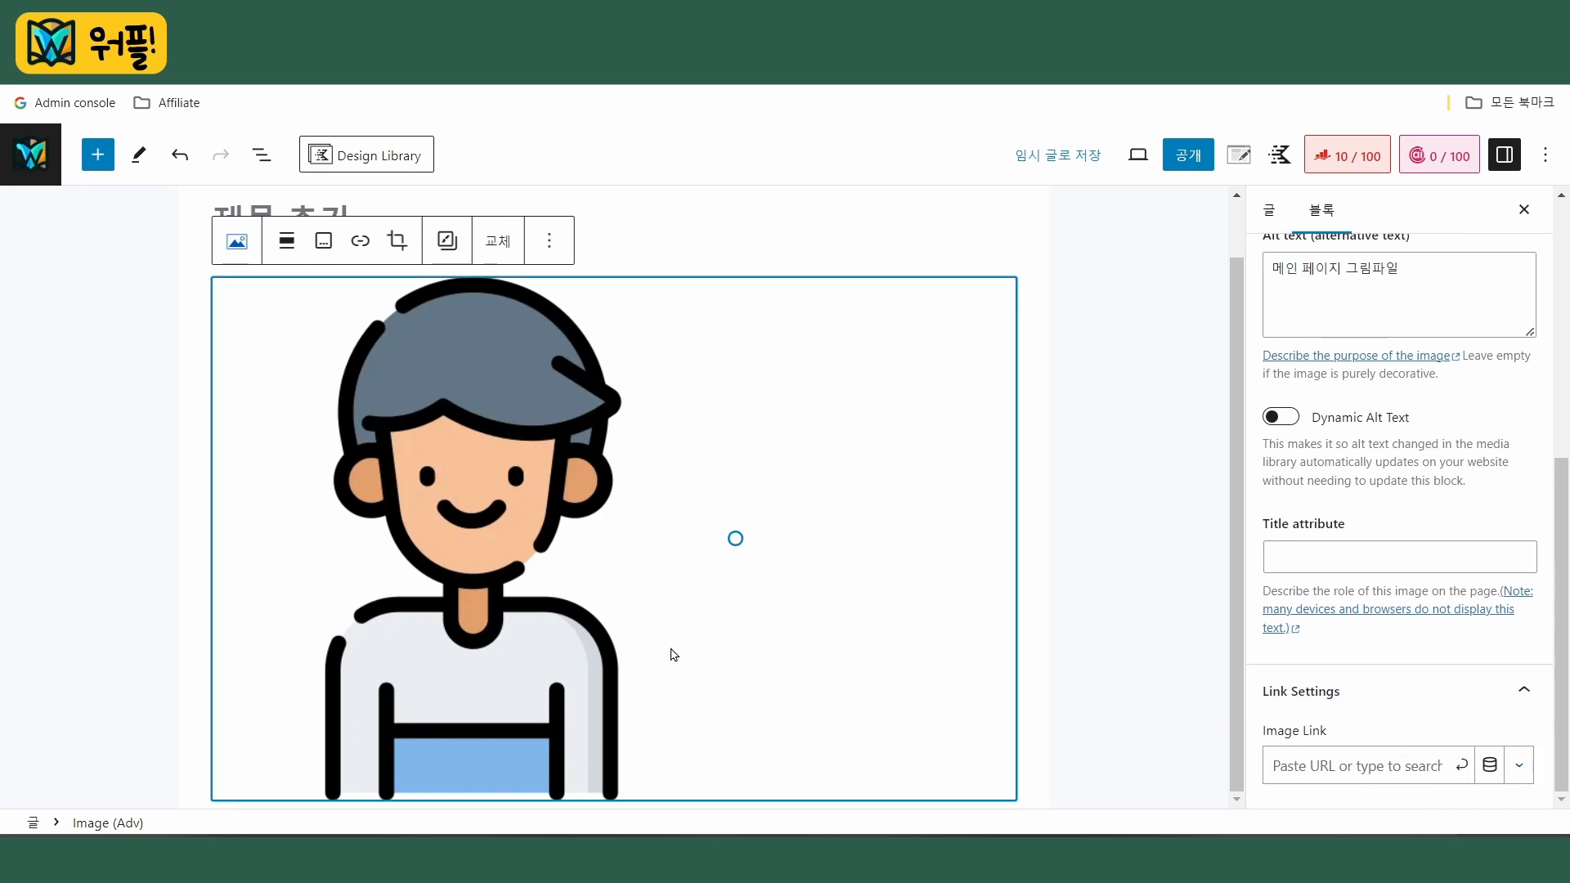
click(1292, 770)
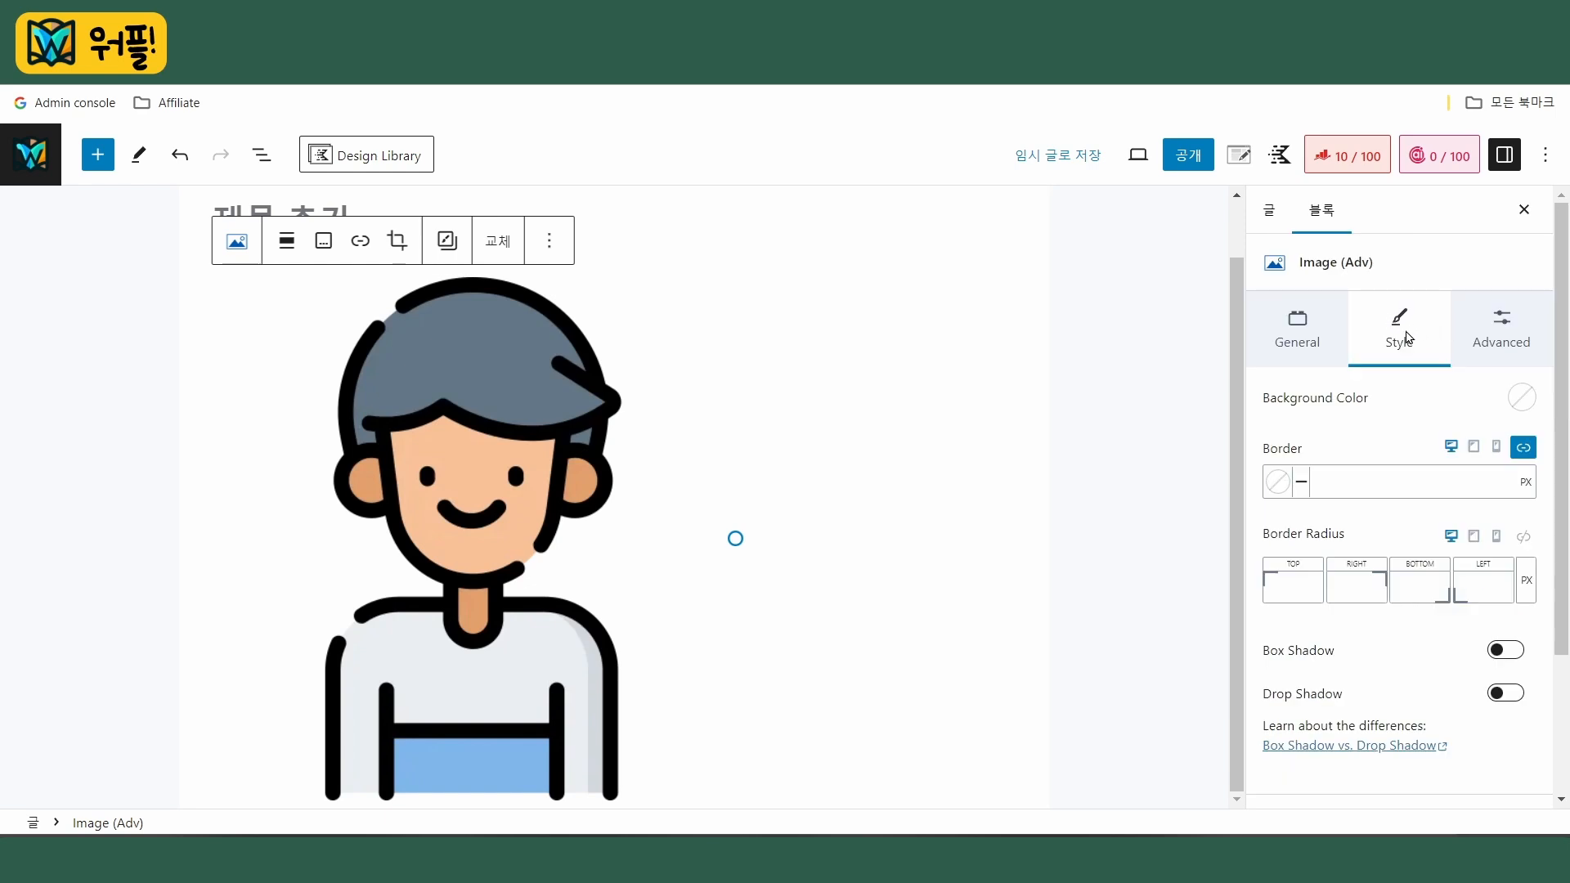
Examine the image block's Style settings, including Mask Settings, Caption Settings, Image Filter and Overlay Color, and its Advanced padding and margin options
click(619, 429)
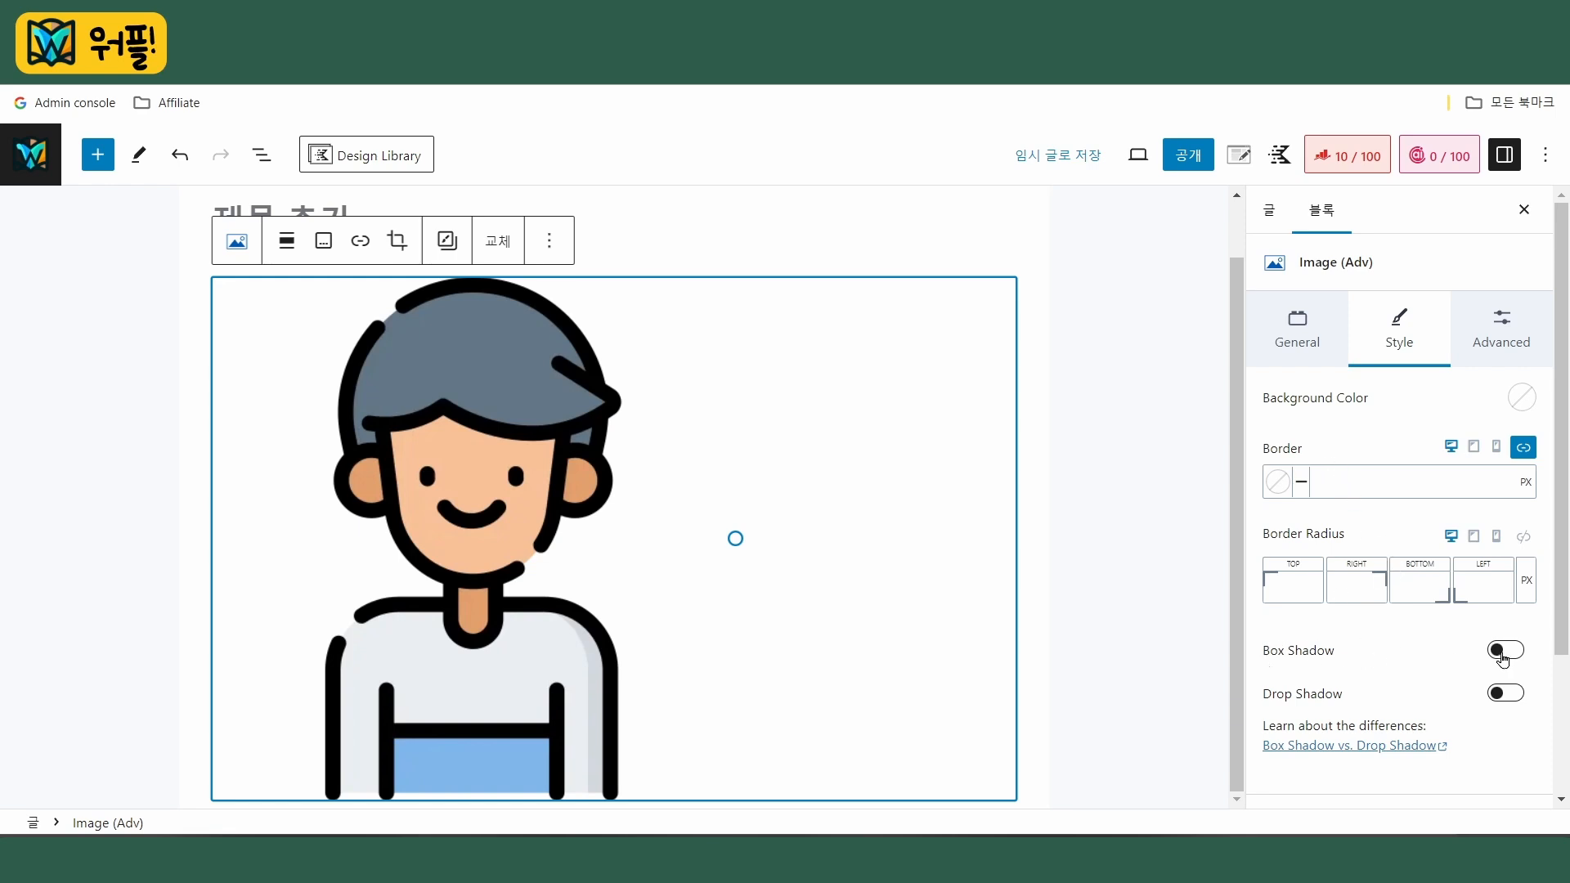
scroll(1406, 670, down, 3)
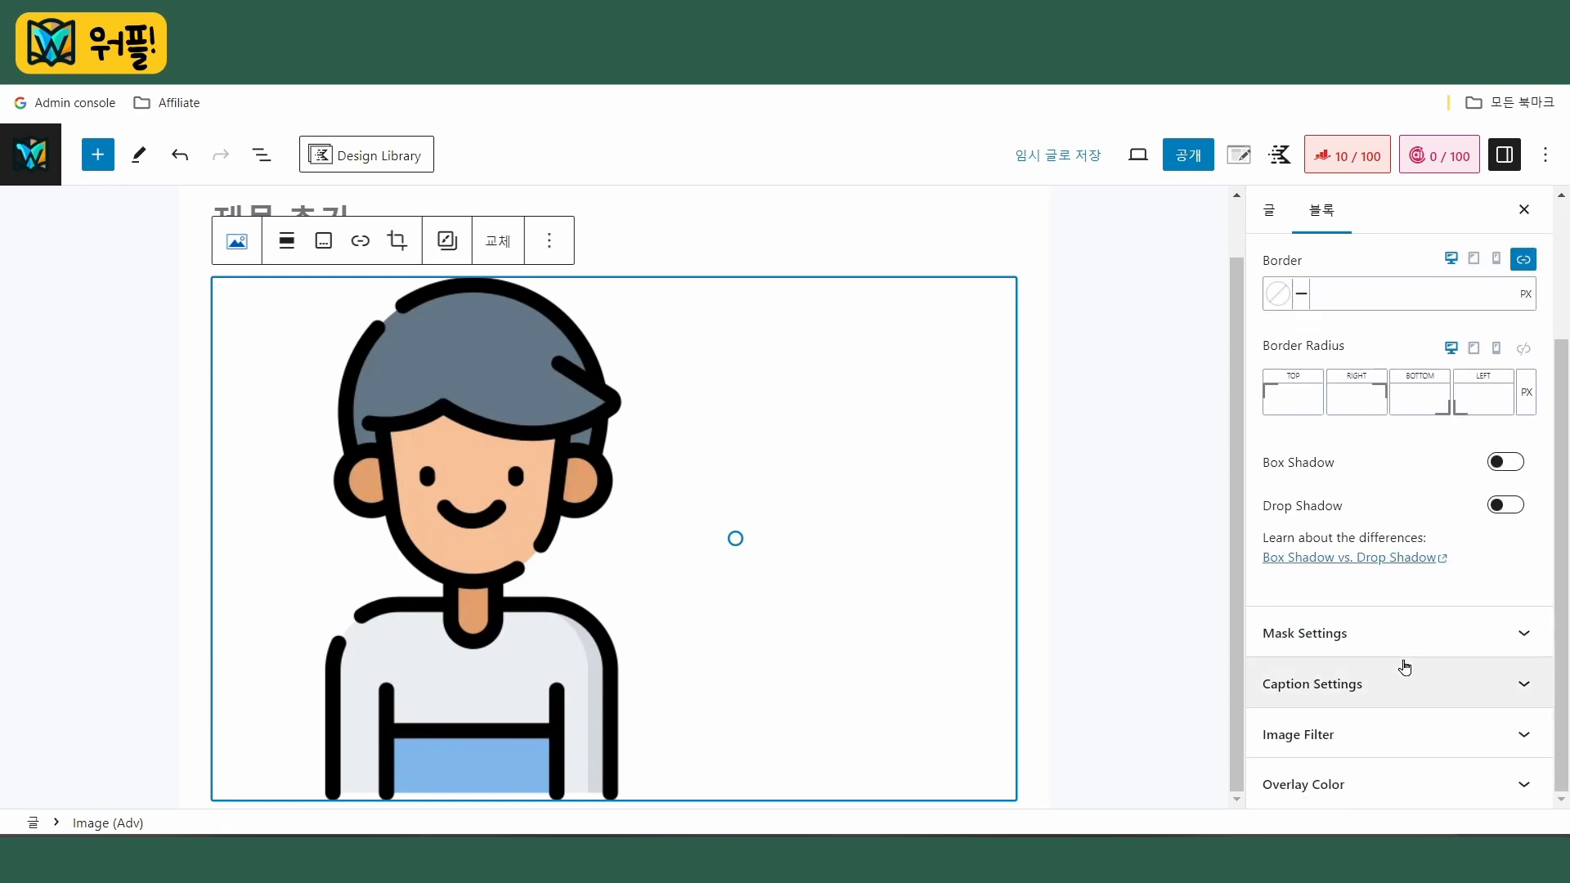
click(1501, 637)
click(1501, 634)
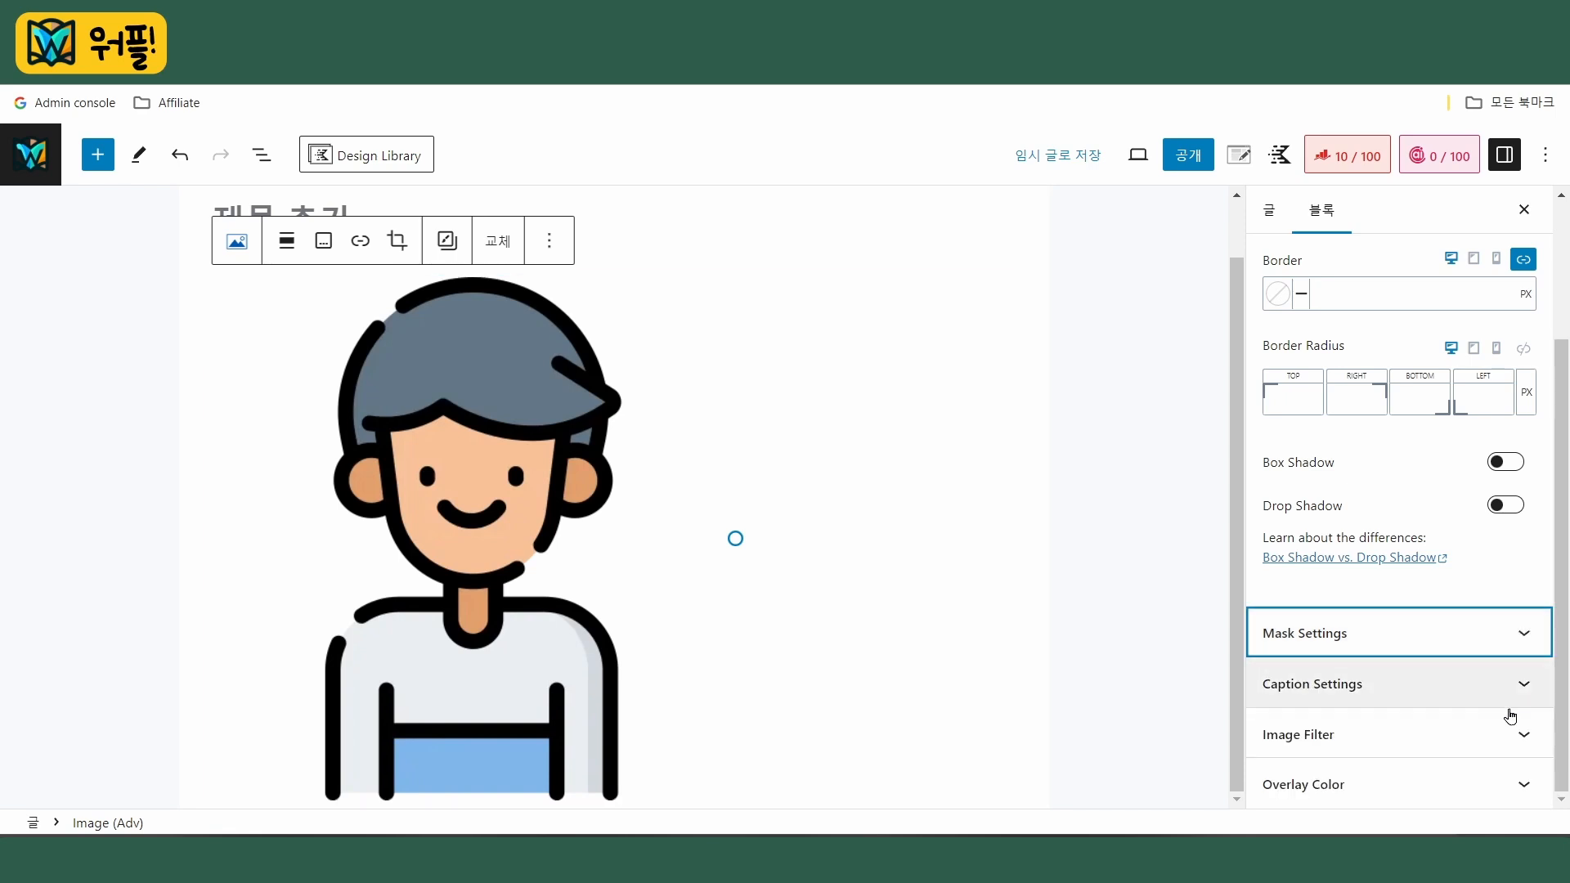
click(1523, 684)
scroll(1519, 572, down, 5)
click(1523, 336)
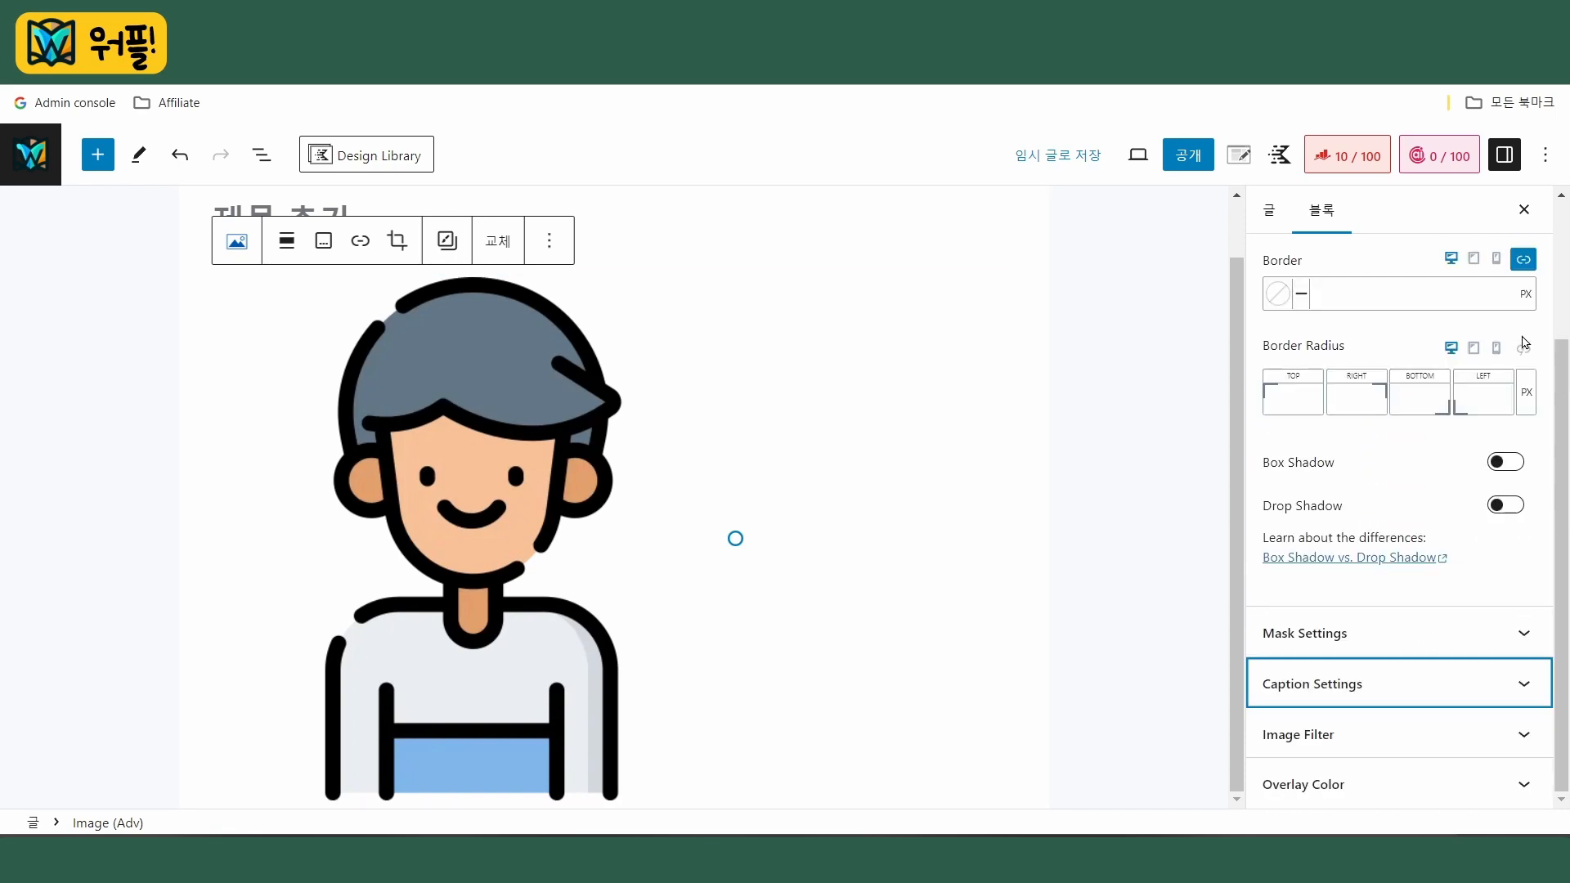
click(1526, 732)
click(1519, 611)
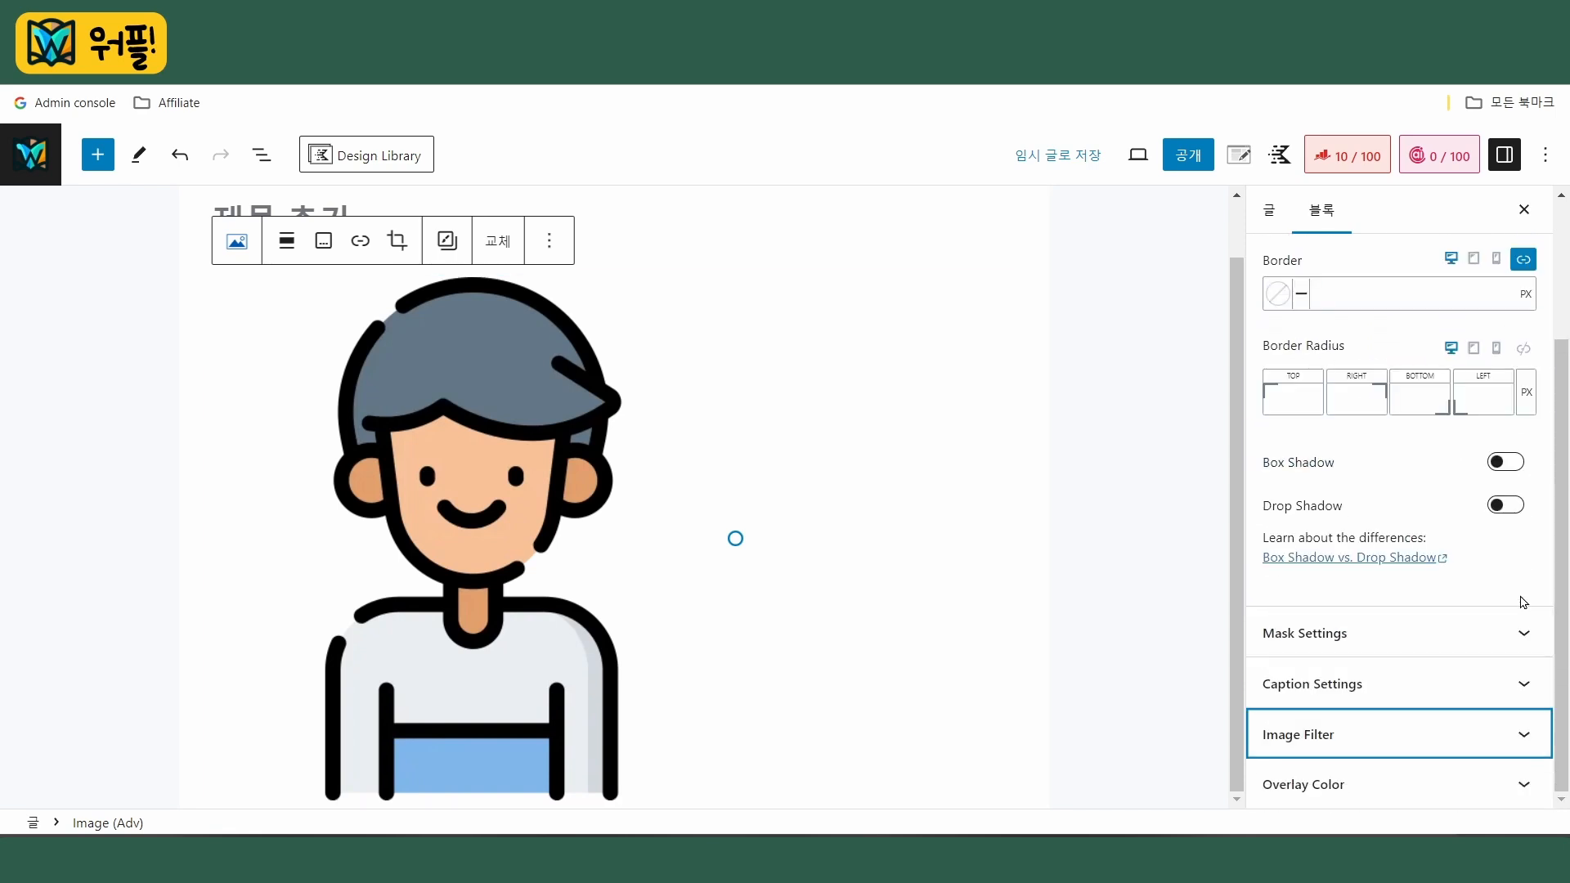
click(1530, 779)
scroll(1340, 635, up, 4)
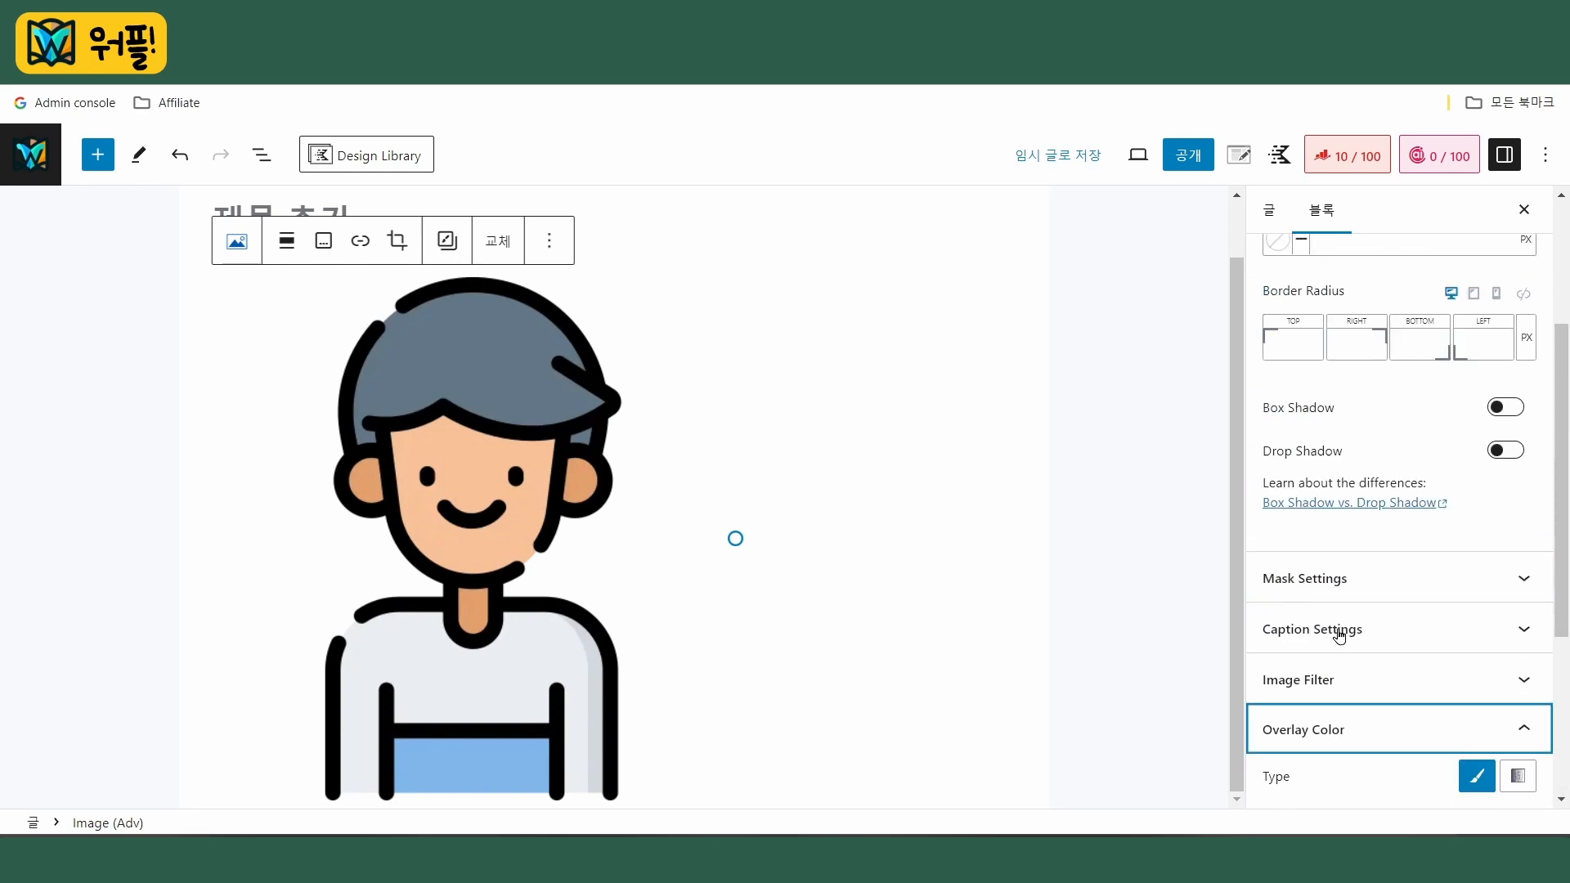
click(1526, 736)
scroll(1504, 588, up, 3)
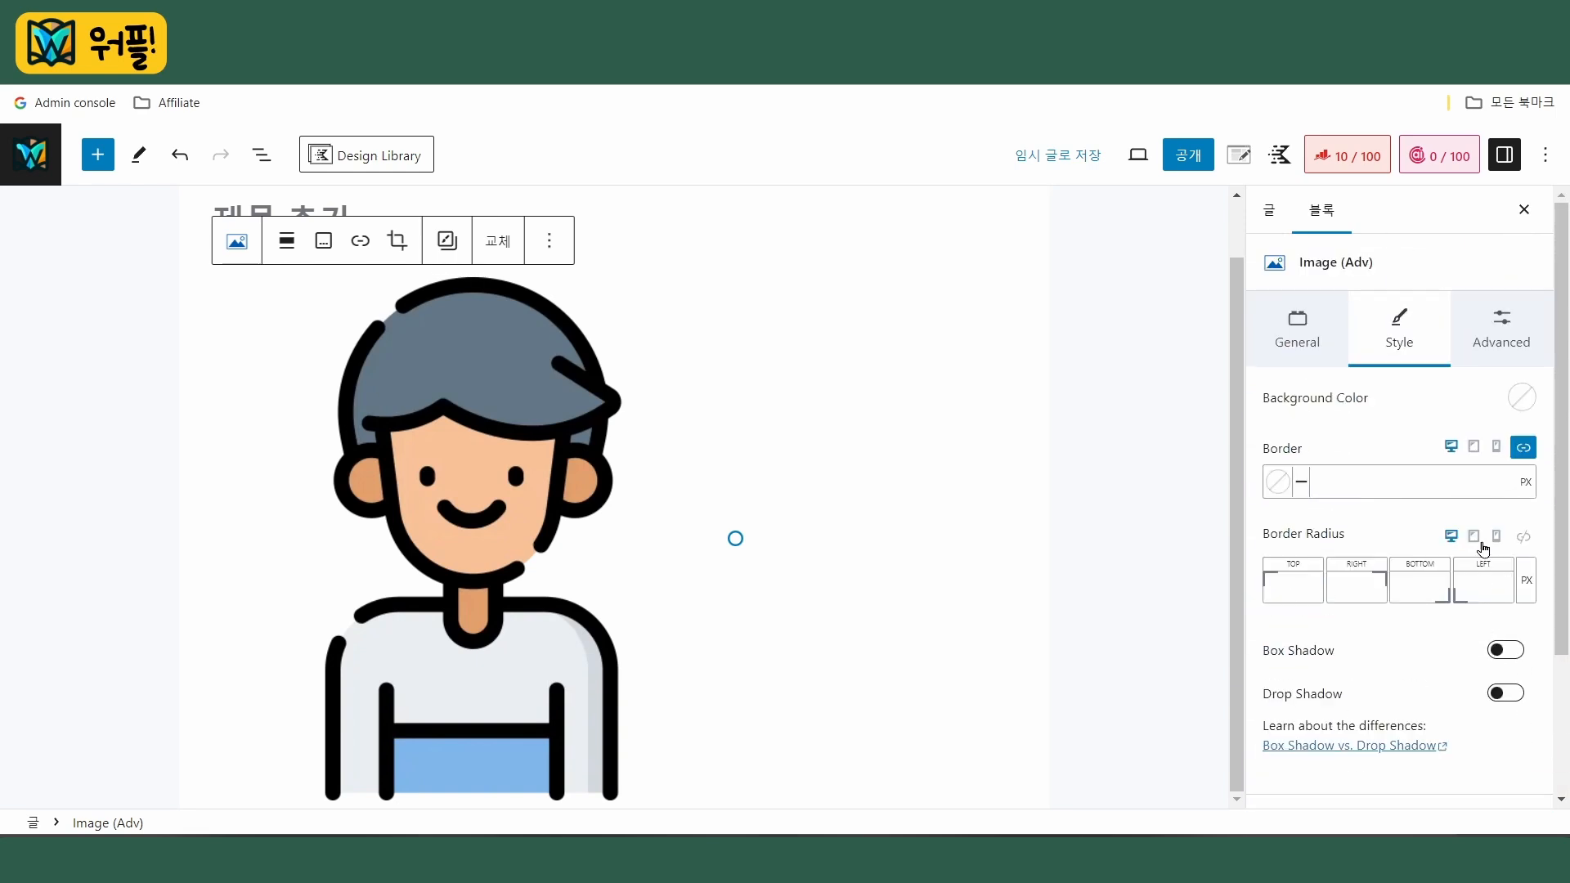
click(1472, 320)
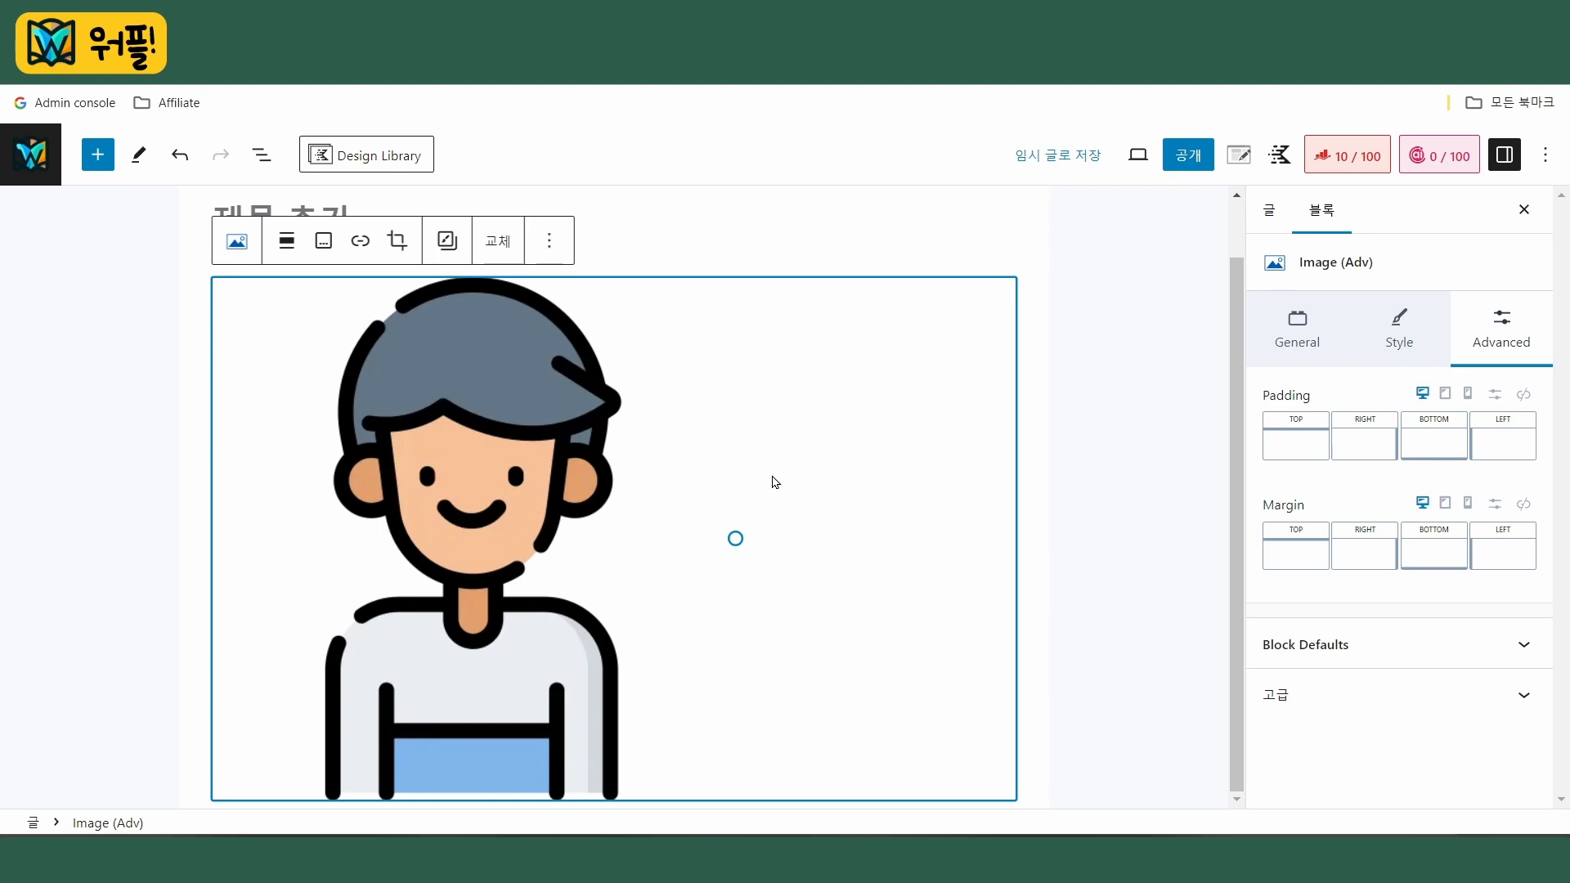
click(1144, 463)
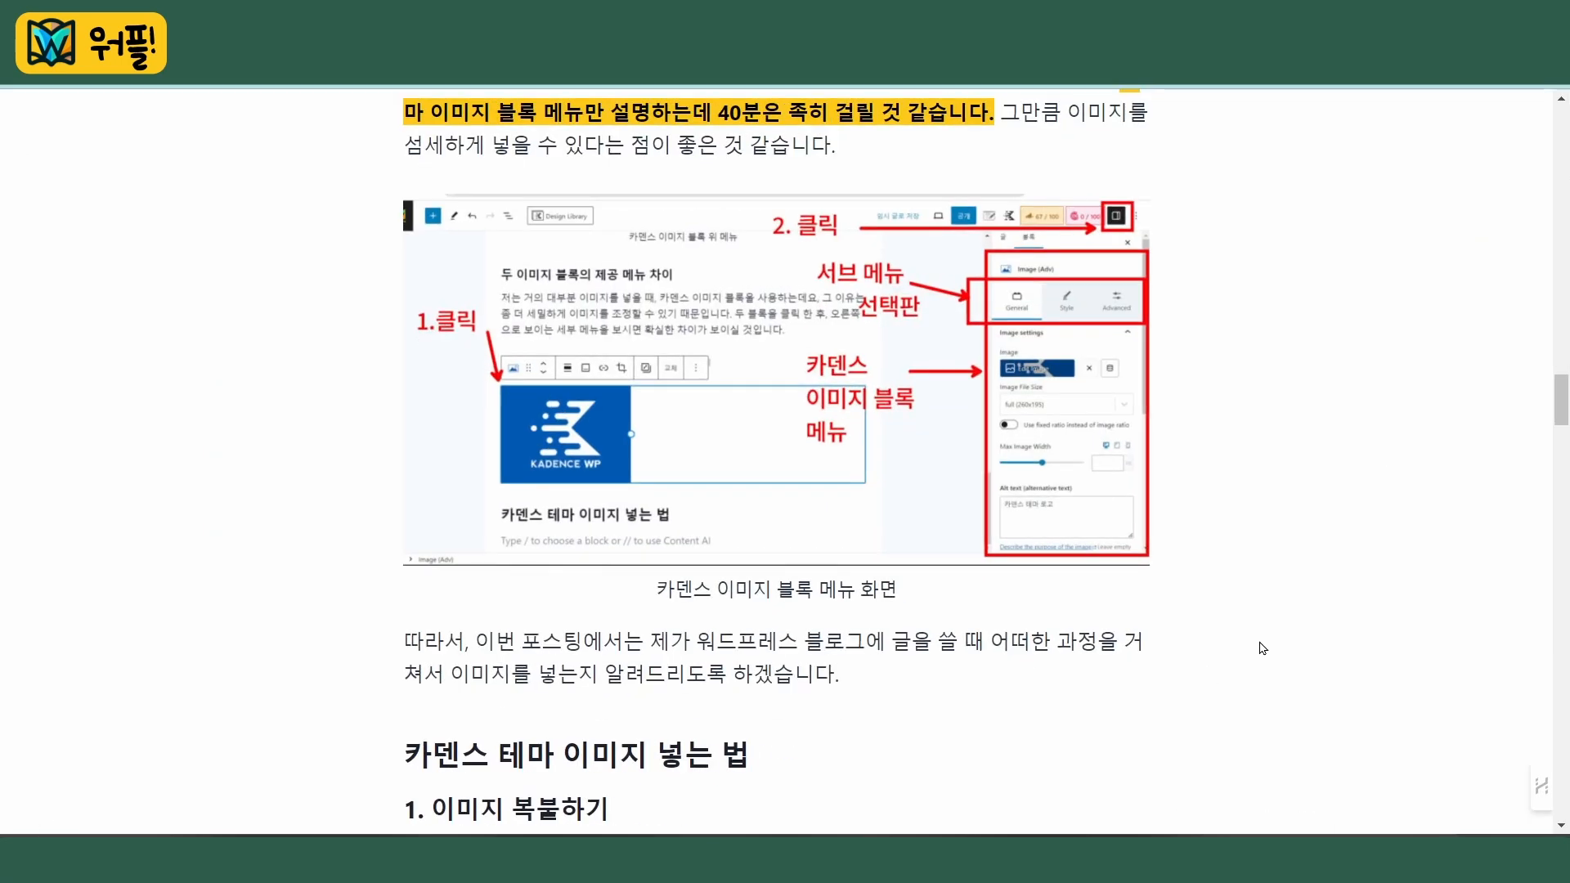
Read the article section on how to insert images with the Kadence theme
scroll(1268, 649, down, 3)
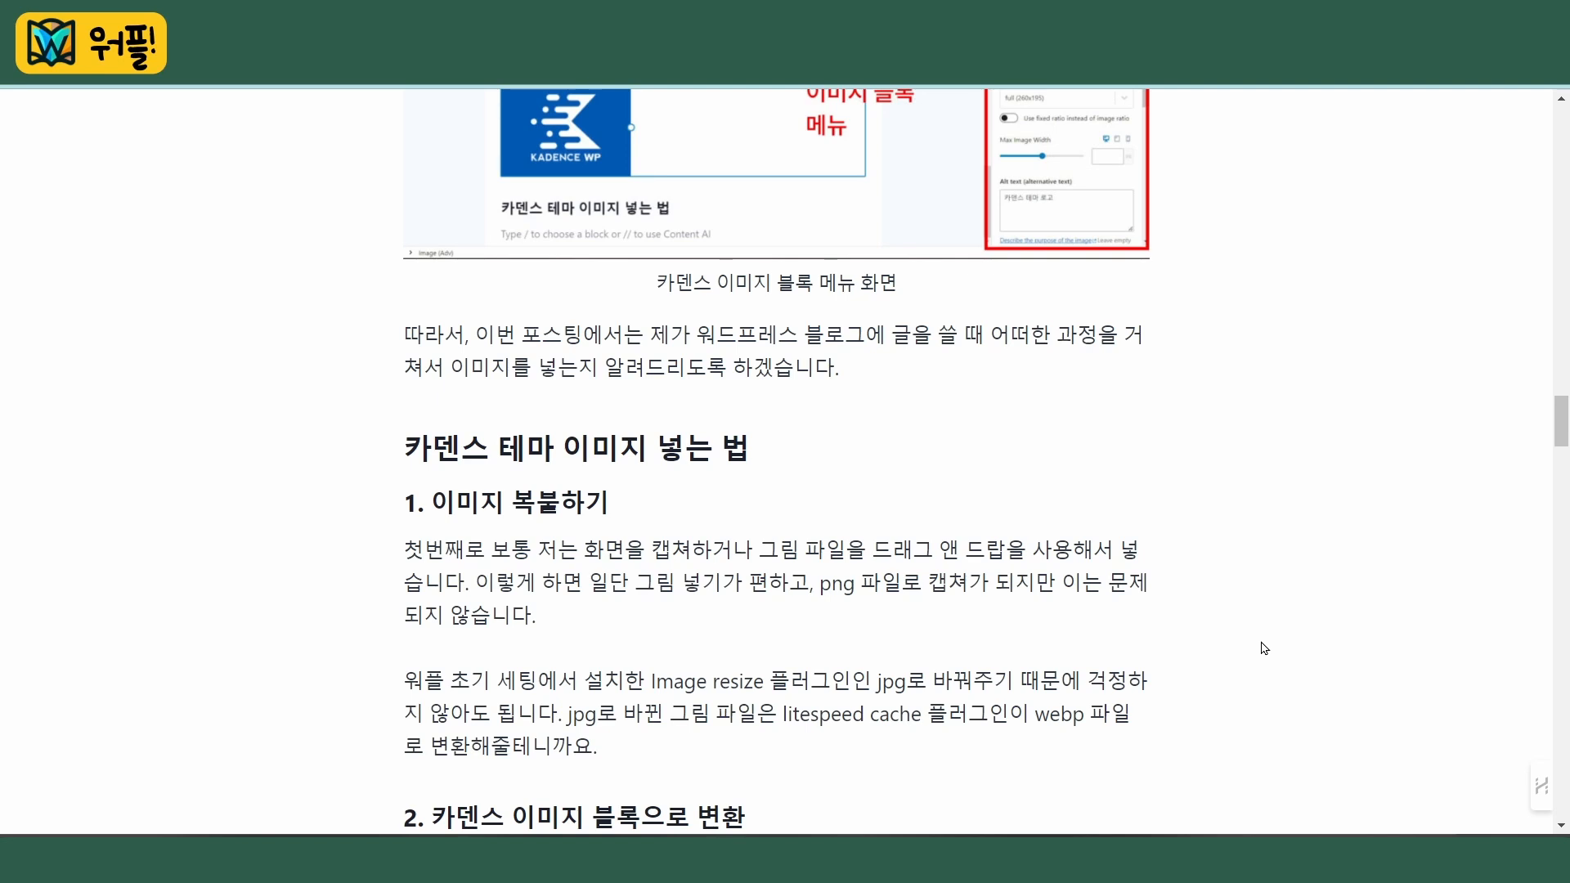
drag(440, 451, 841, 456)
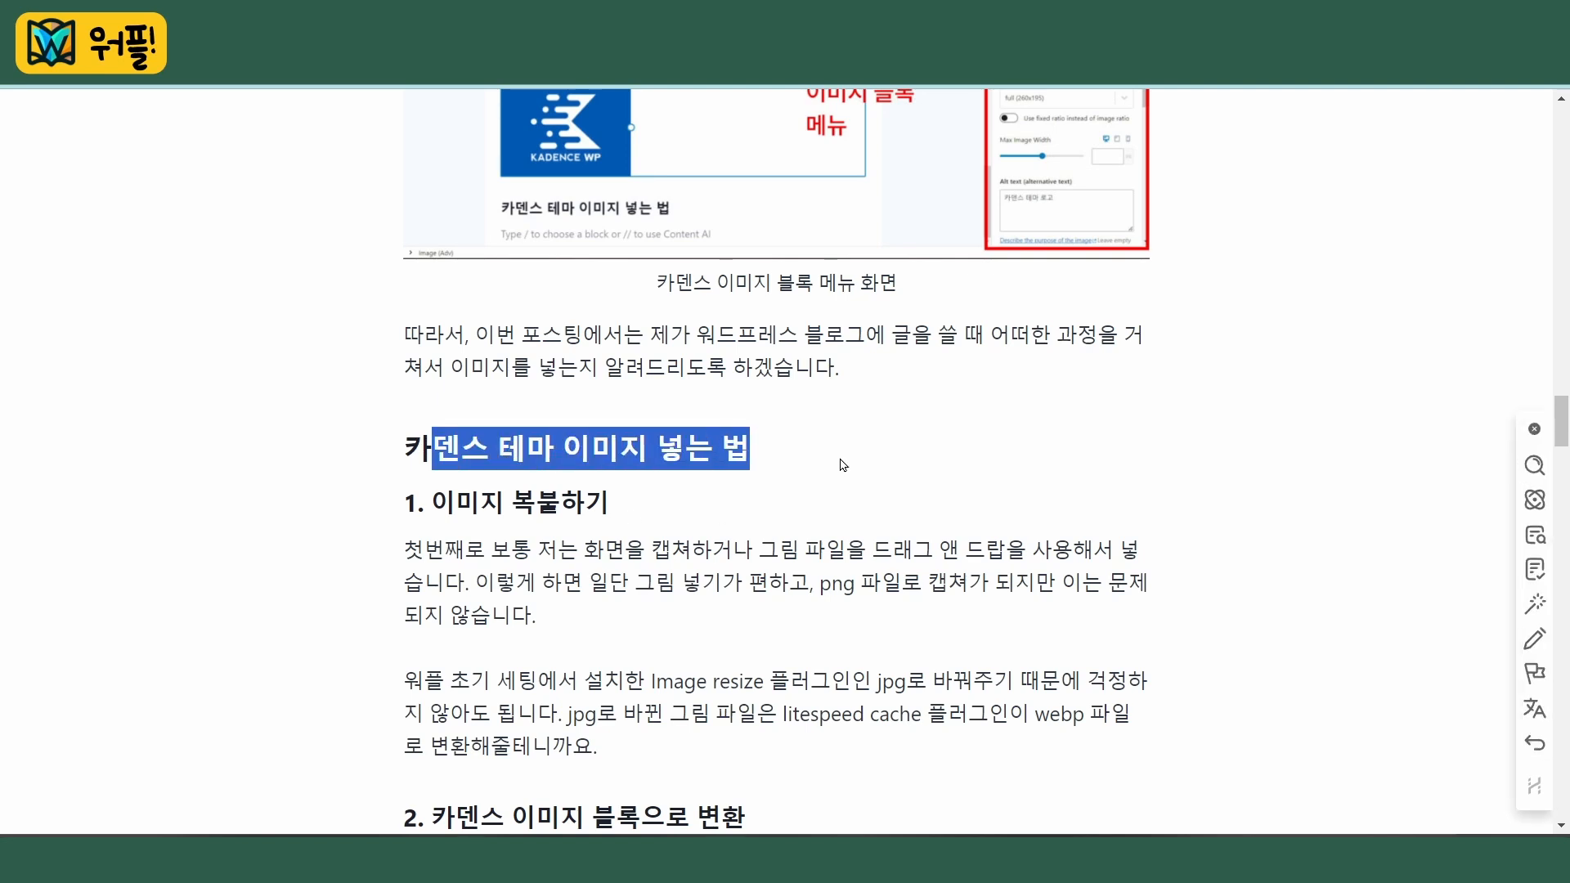
click(841, 456)
scroll(1072, 573, down, 2)
scroll(1082, 557, down, 1)
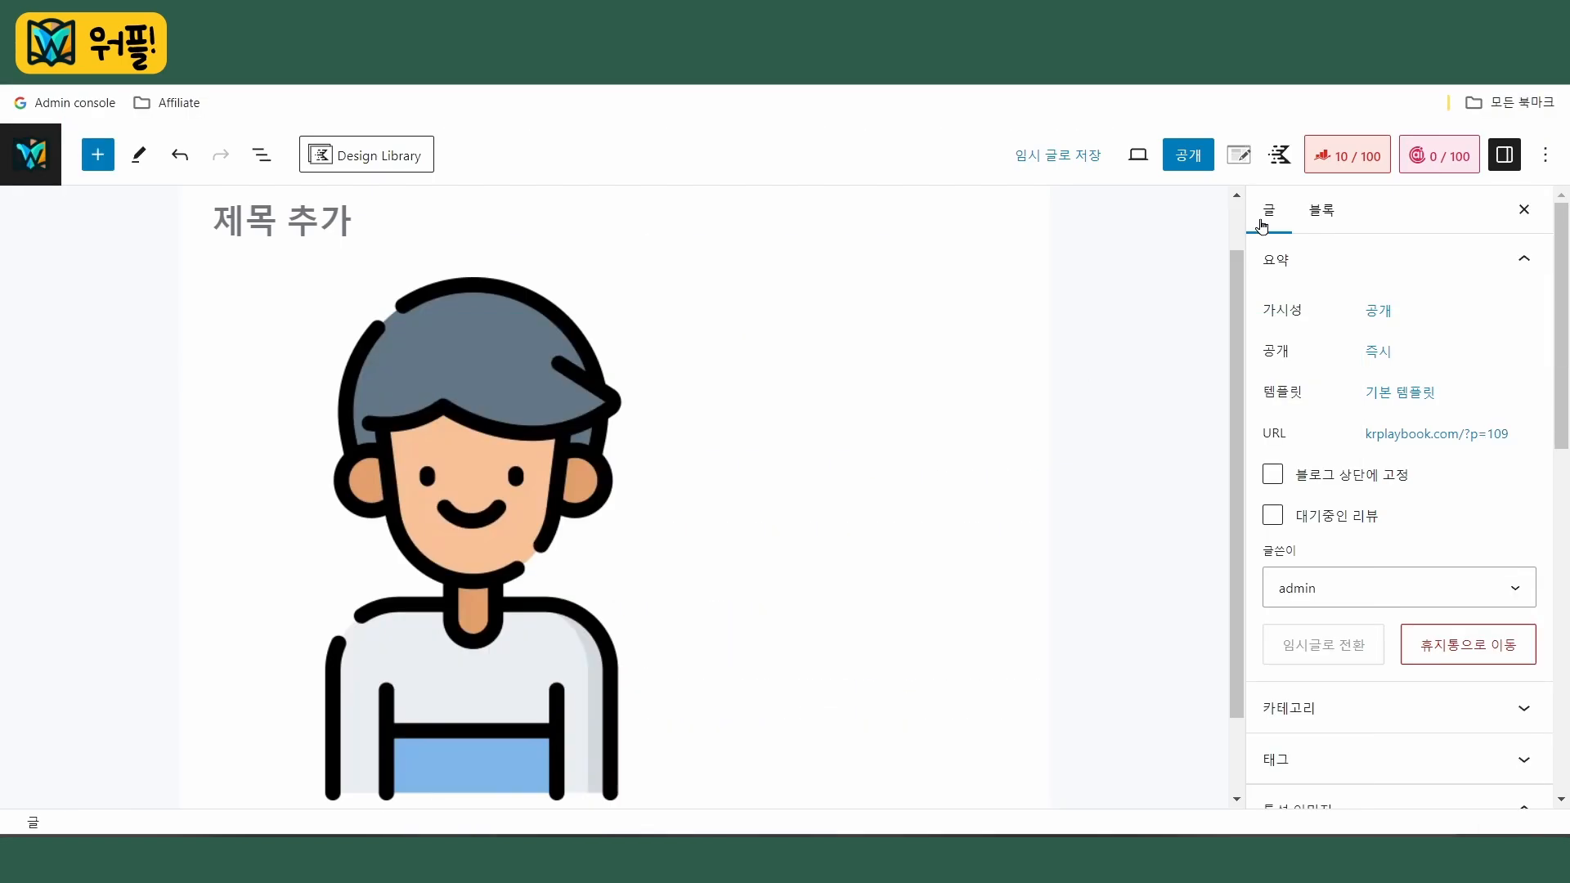
click(616, 595)
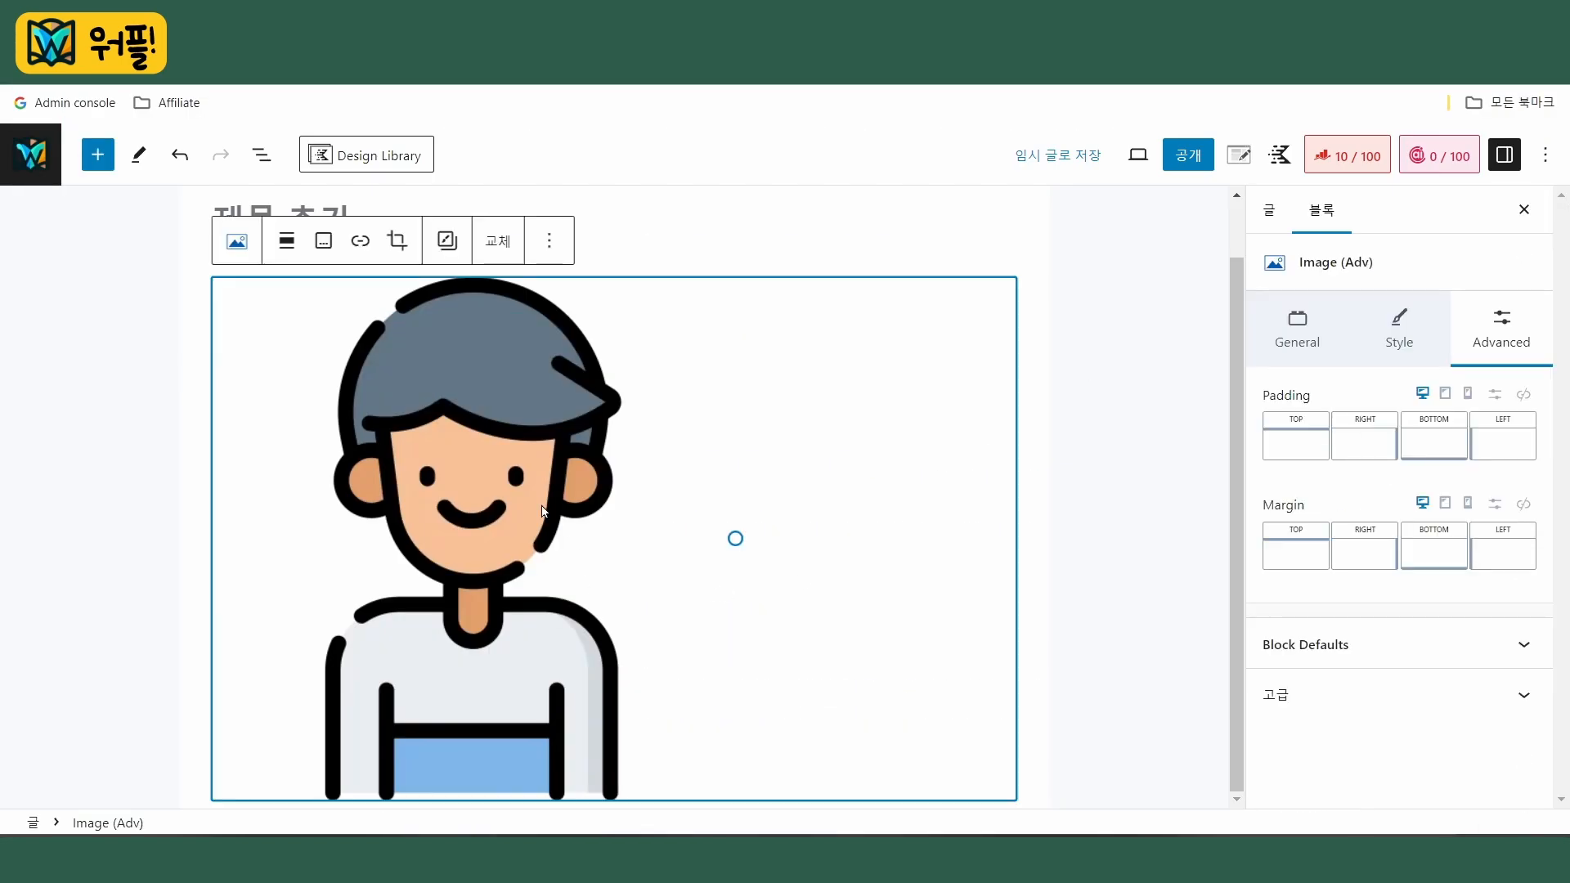
click(1094, 440)
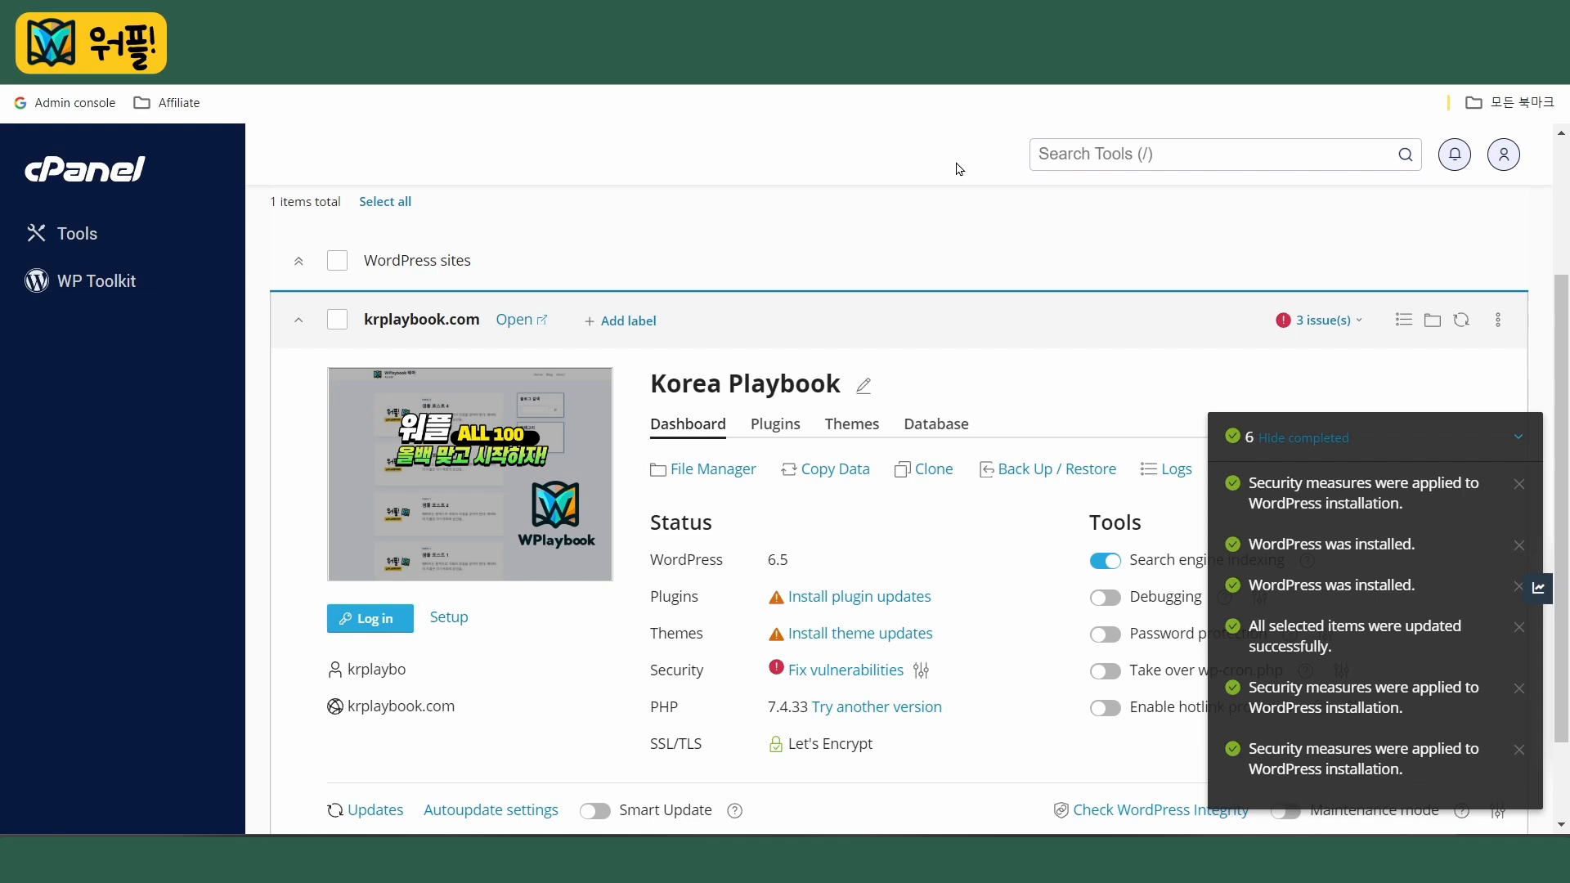
Capture the krplaybook.com site details in cPanel with Snipping Tool and mark the Korea Playbook heading with a freehand black circle and arrow
key(shift+super+s)
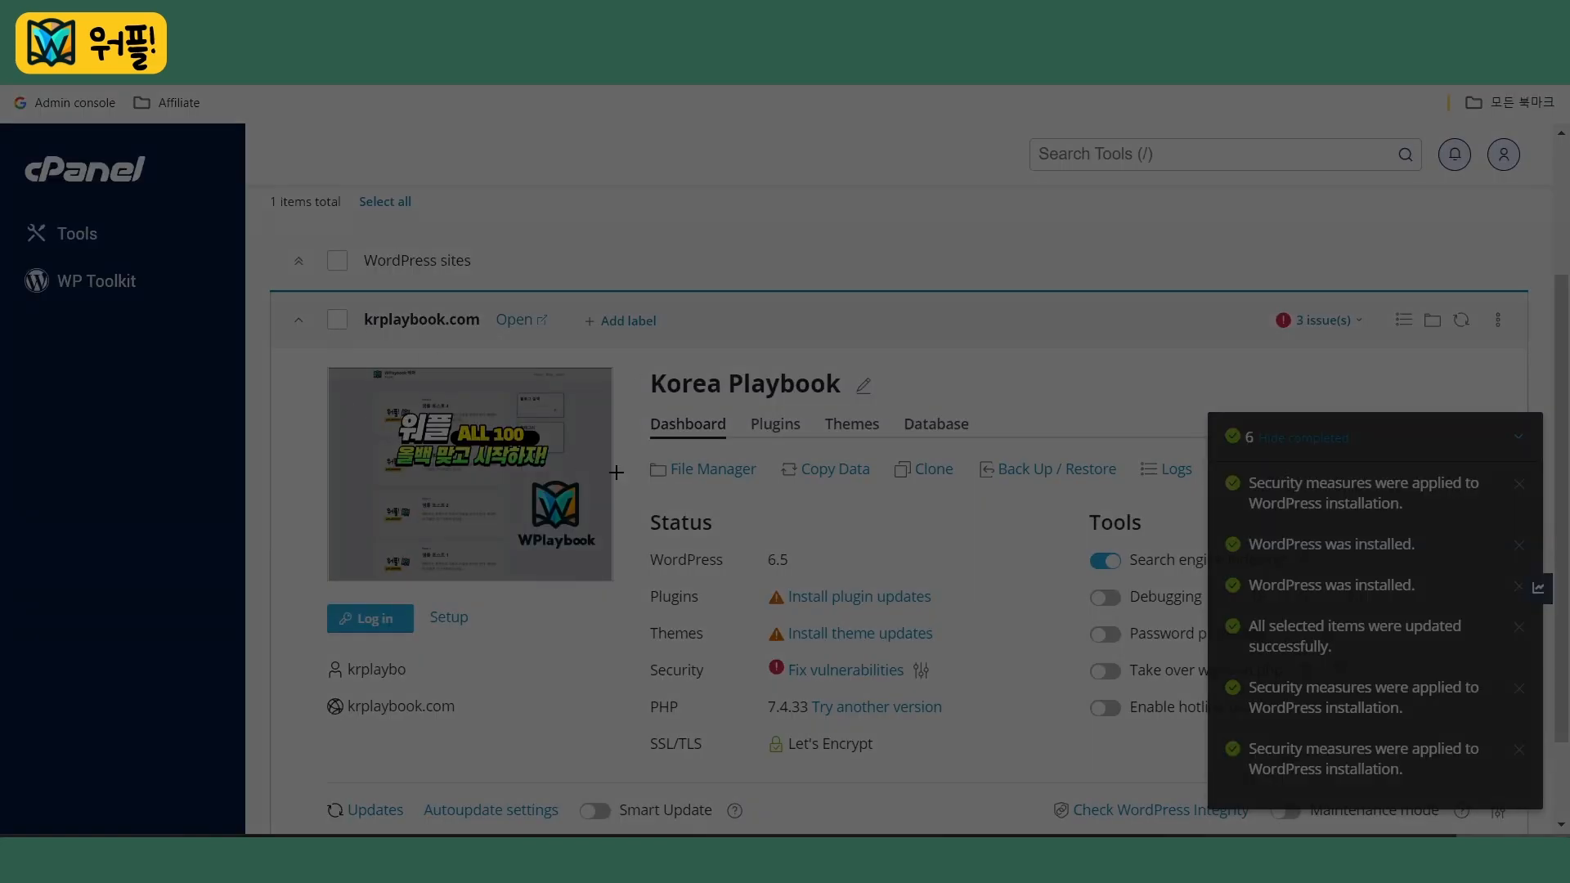
drag(221, 288, 991, 739)
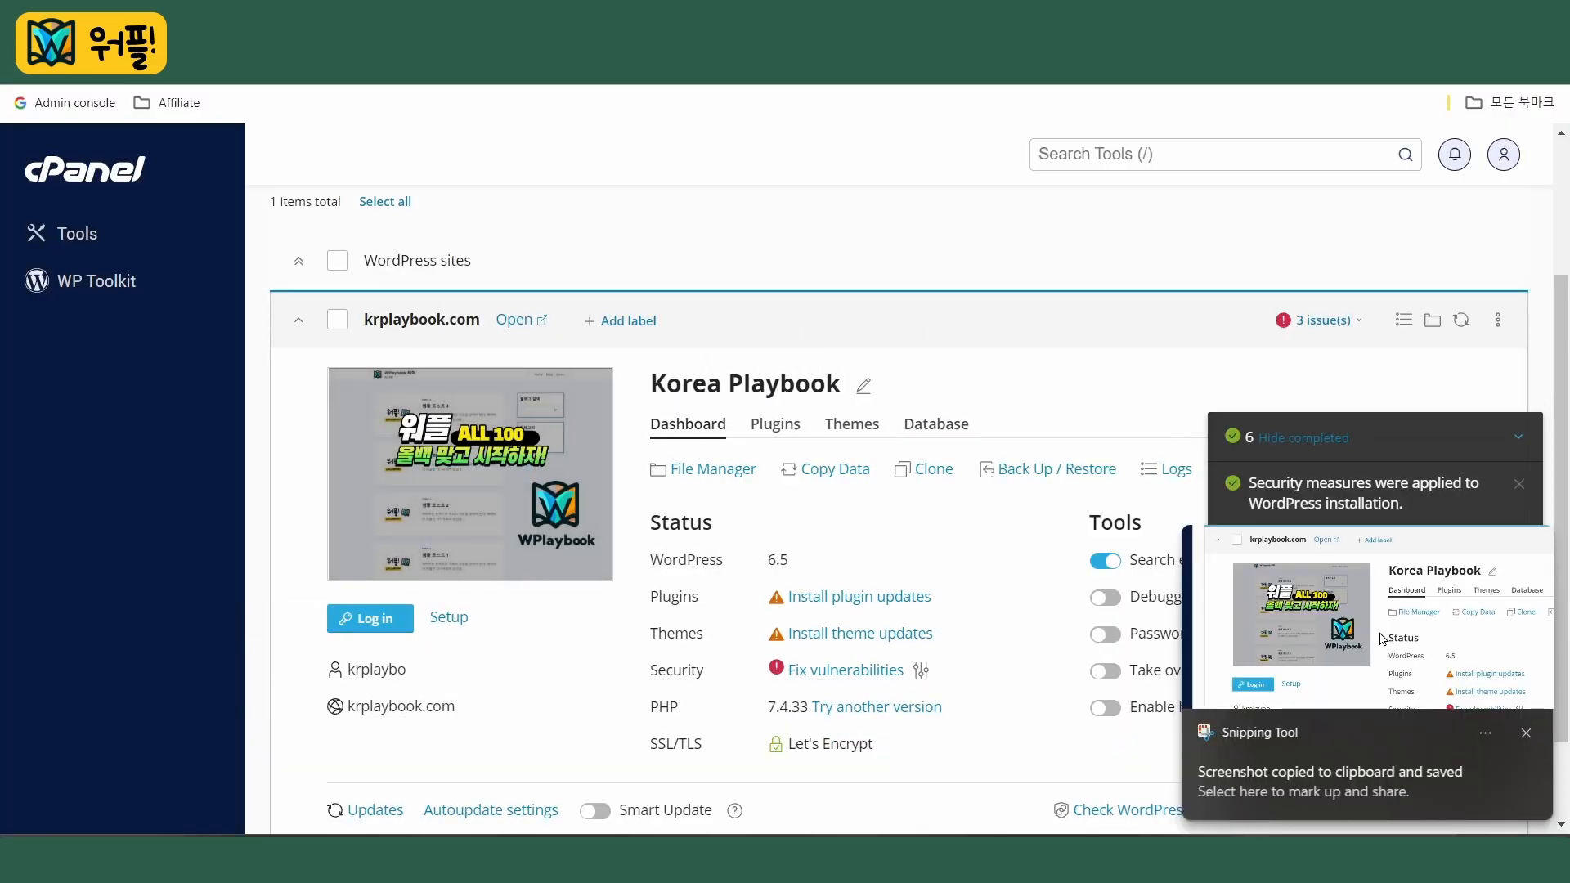
click(1305, 603)
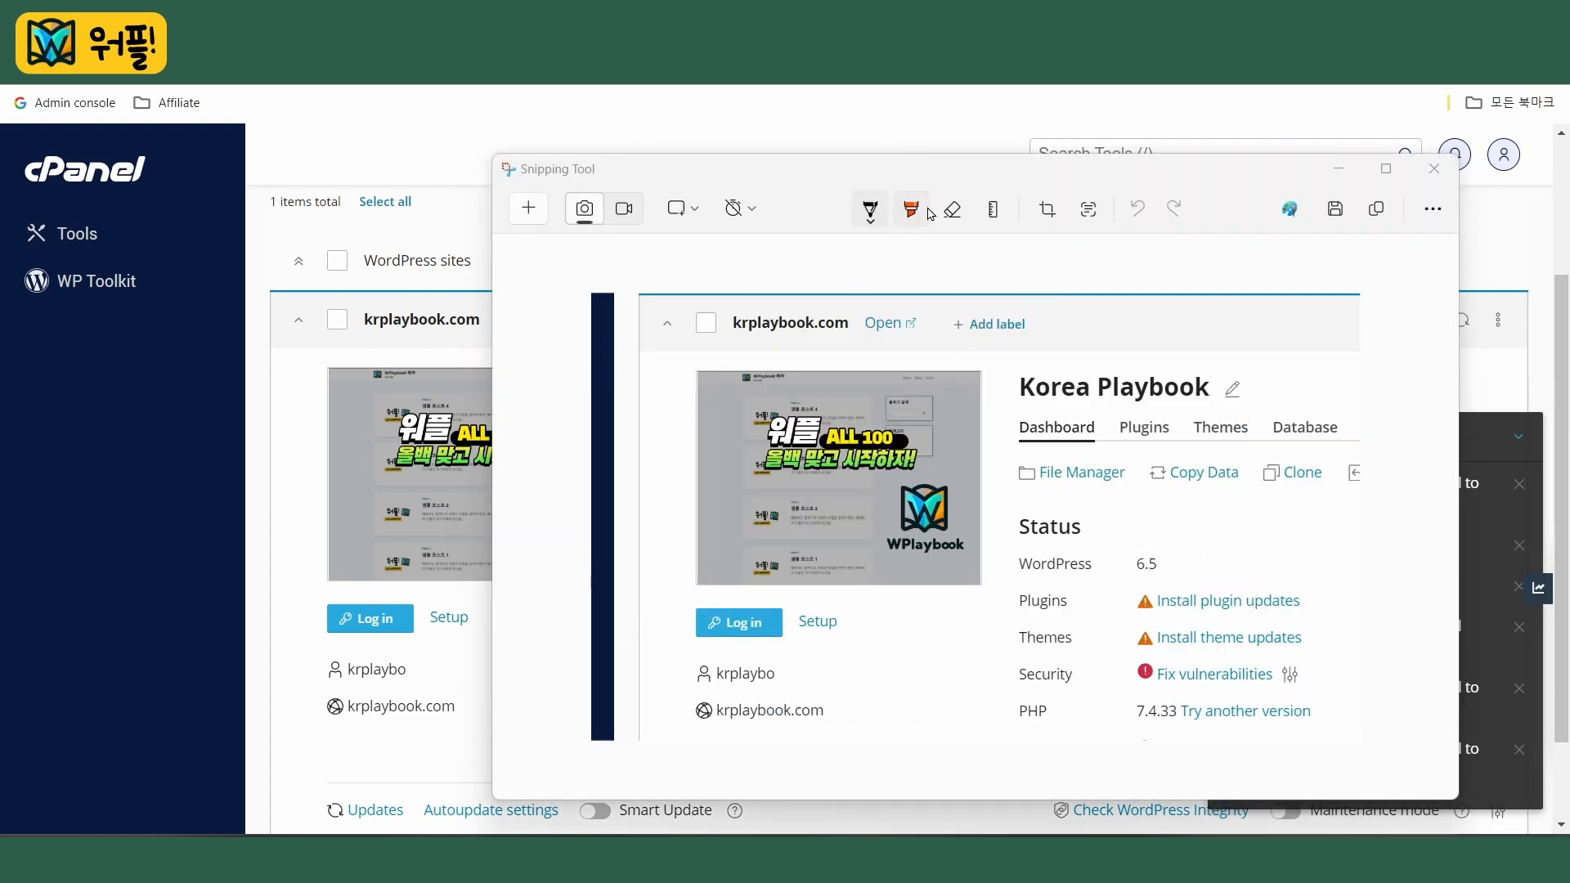
mouse_move(1063, 351)
mouse_down()
mouse_move(1284, 483)
mouse_move(1059, 360)
mouse_move(1019, 373)
mouse_move(1238, 282)
mouse_move(1190, 332)
mouse_move(1231, 304)
mouse_up()
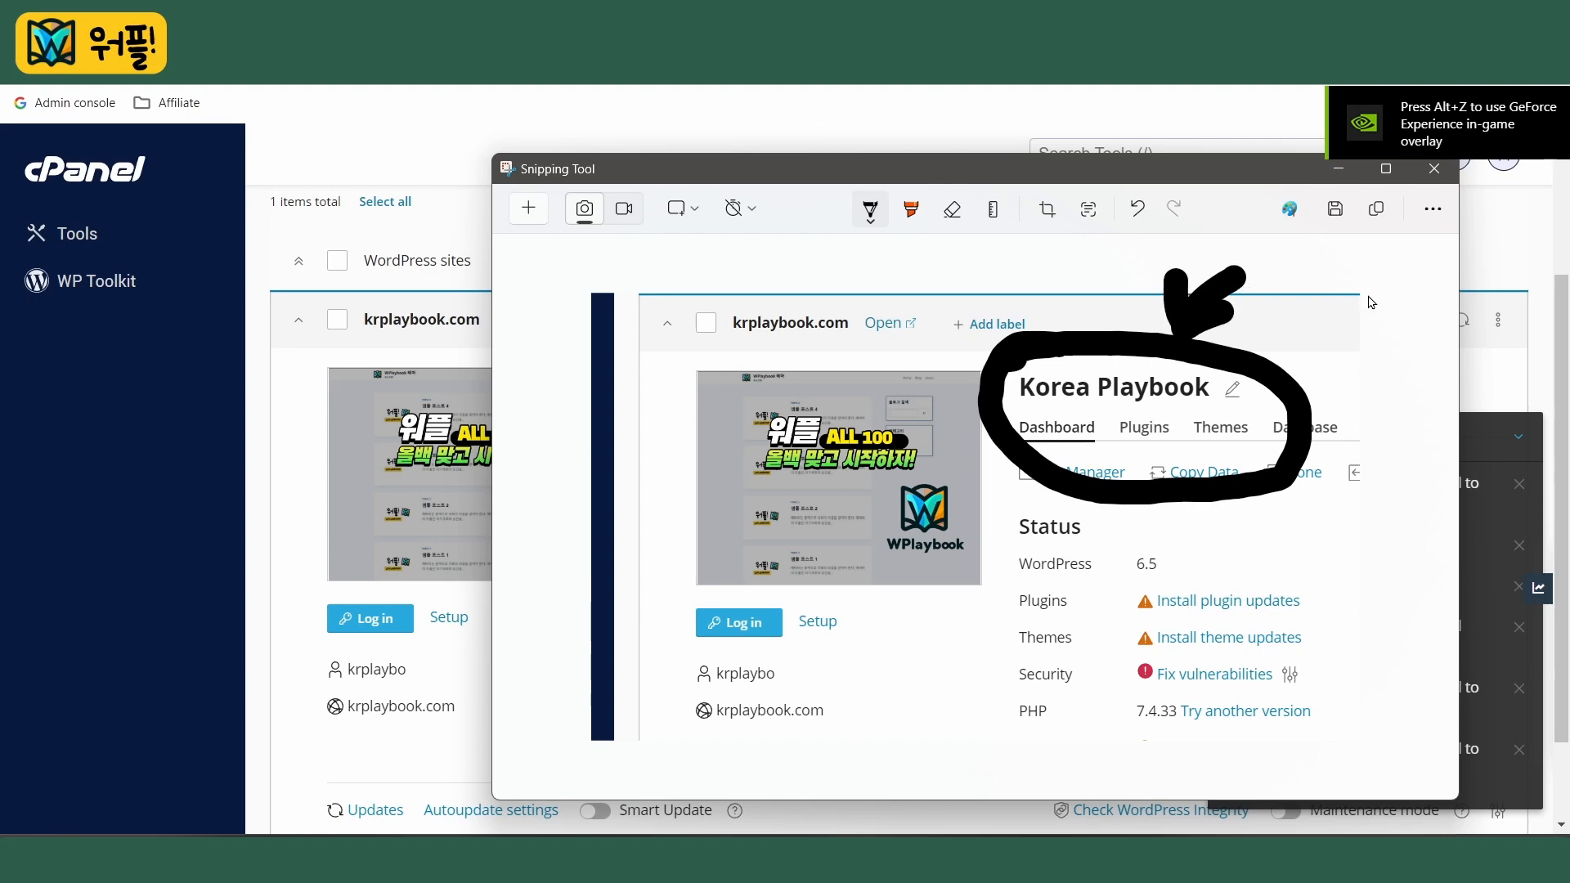
Capture the annotated screenshot as a new snip and paste it into the post below the person image
key(ctrl+n)
drag(1377, 229, 587, 759)
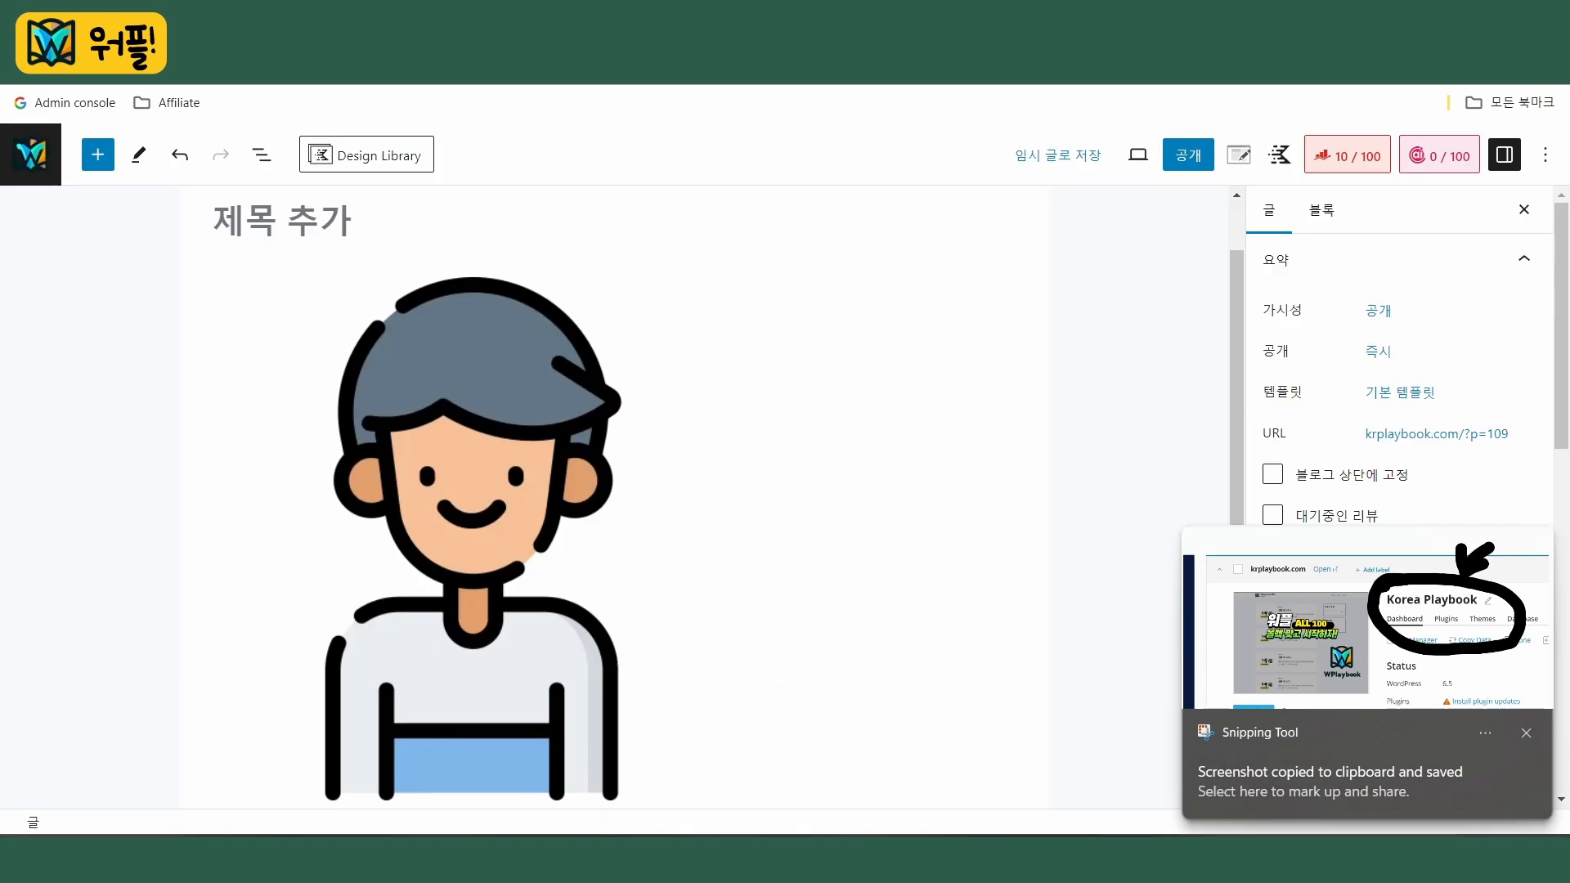
scroll(684, 719, down, 3)
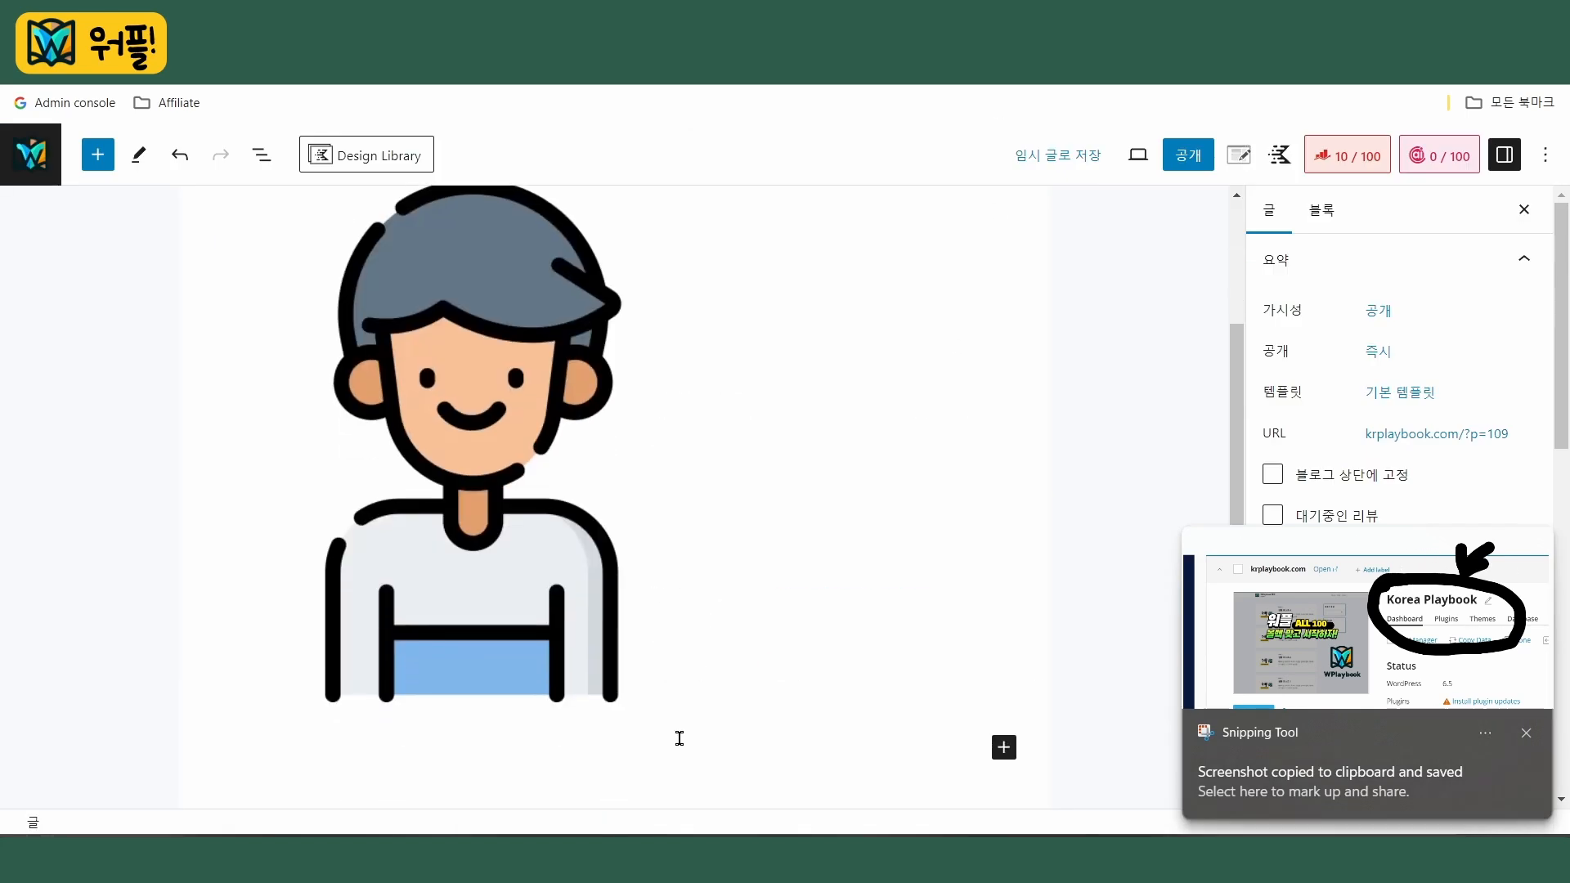
click(609, 775)
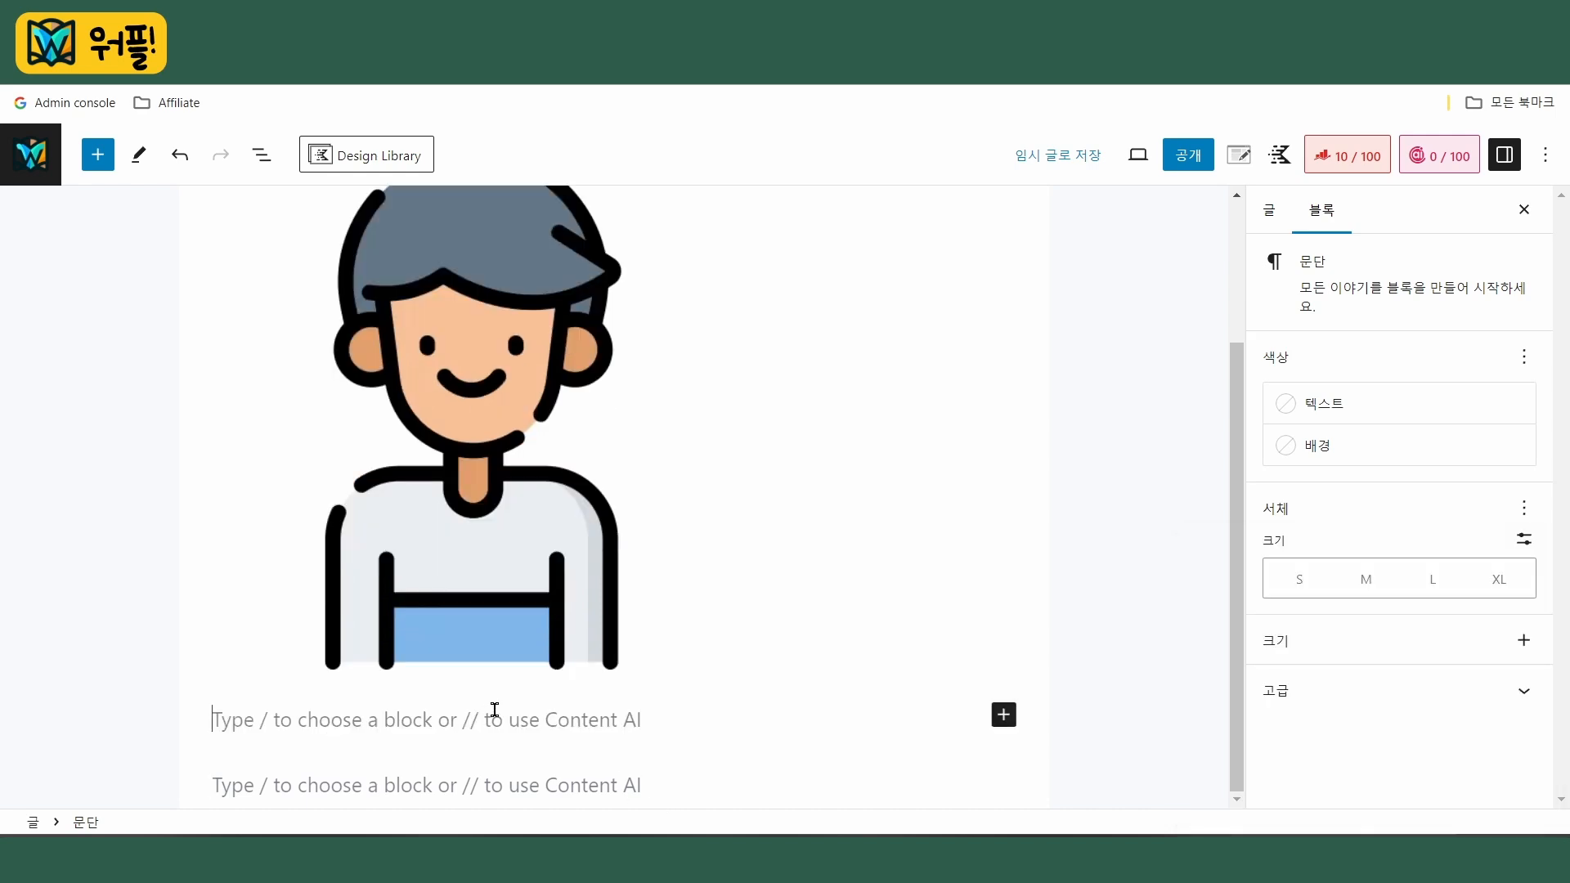
key(ctrl+v)
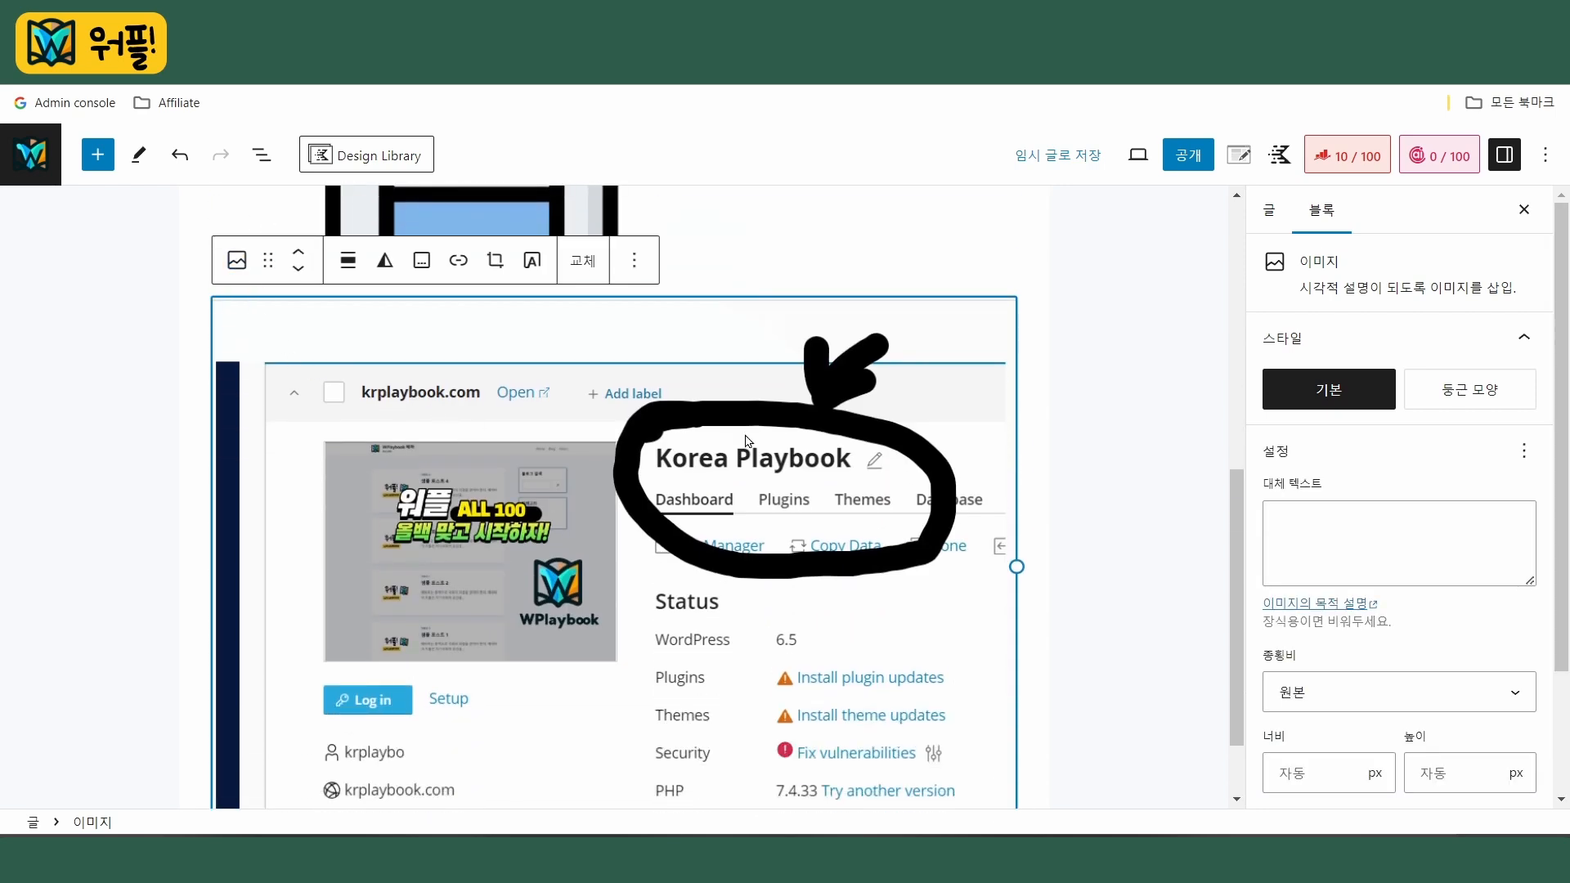
Transform the pasted screenshot into an Image (Adv) block and set its image file size to medium_large (768x516)
click(238, 260)
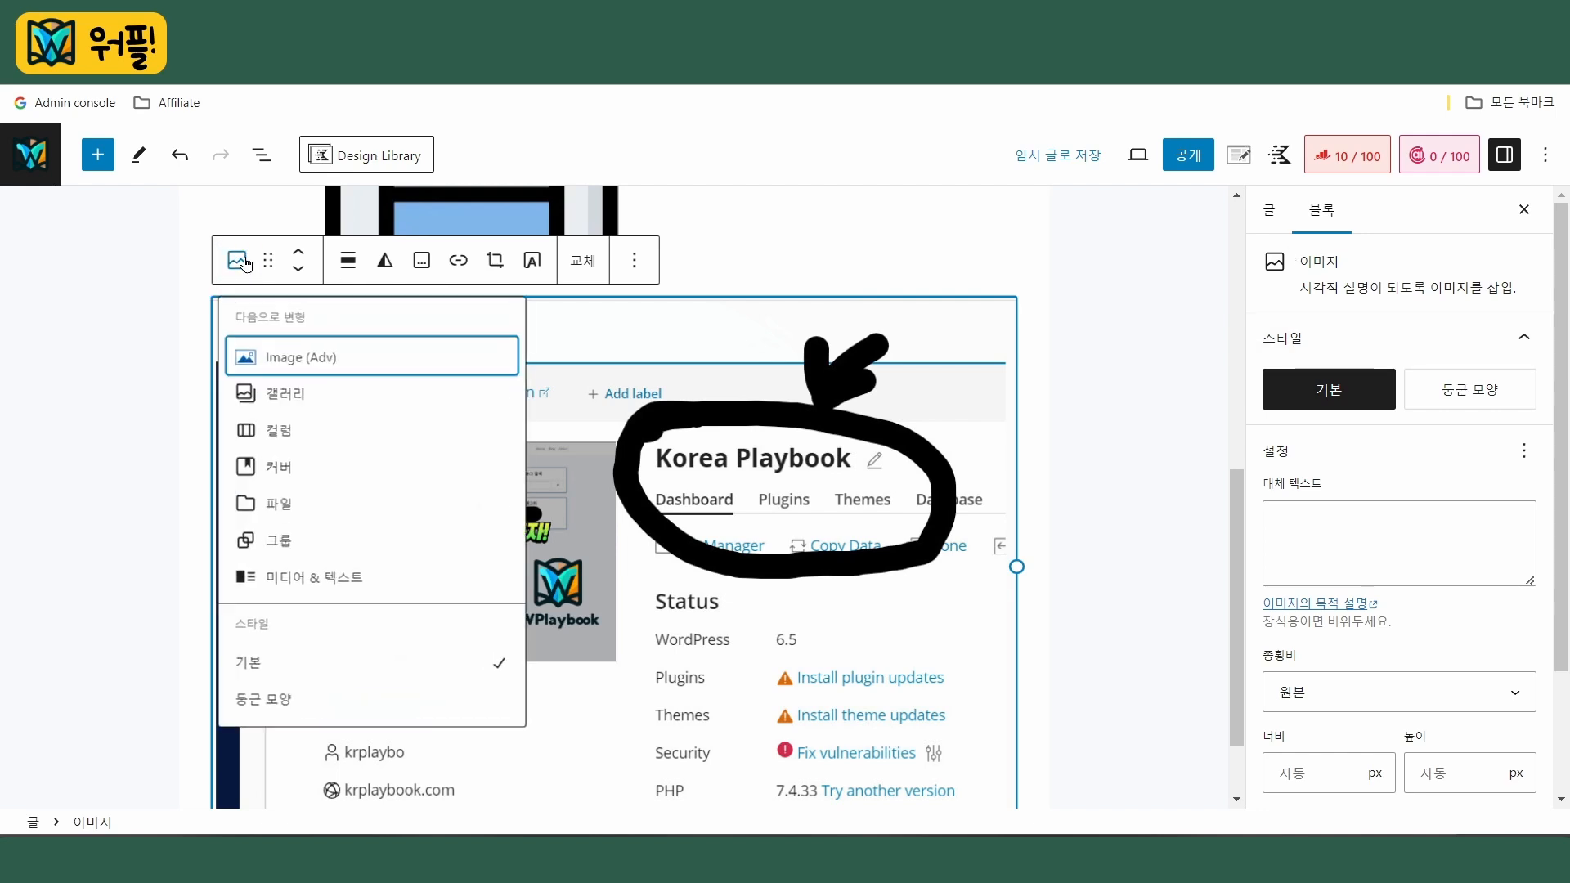
click(369, 365)
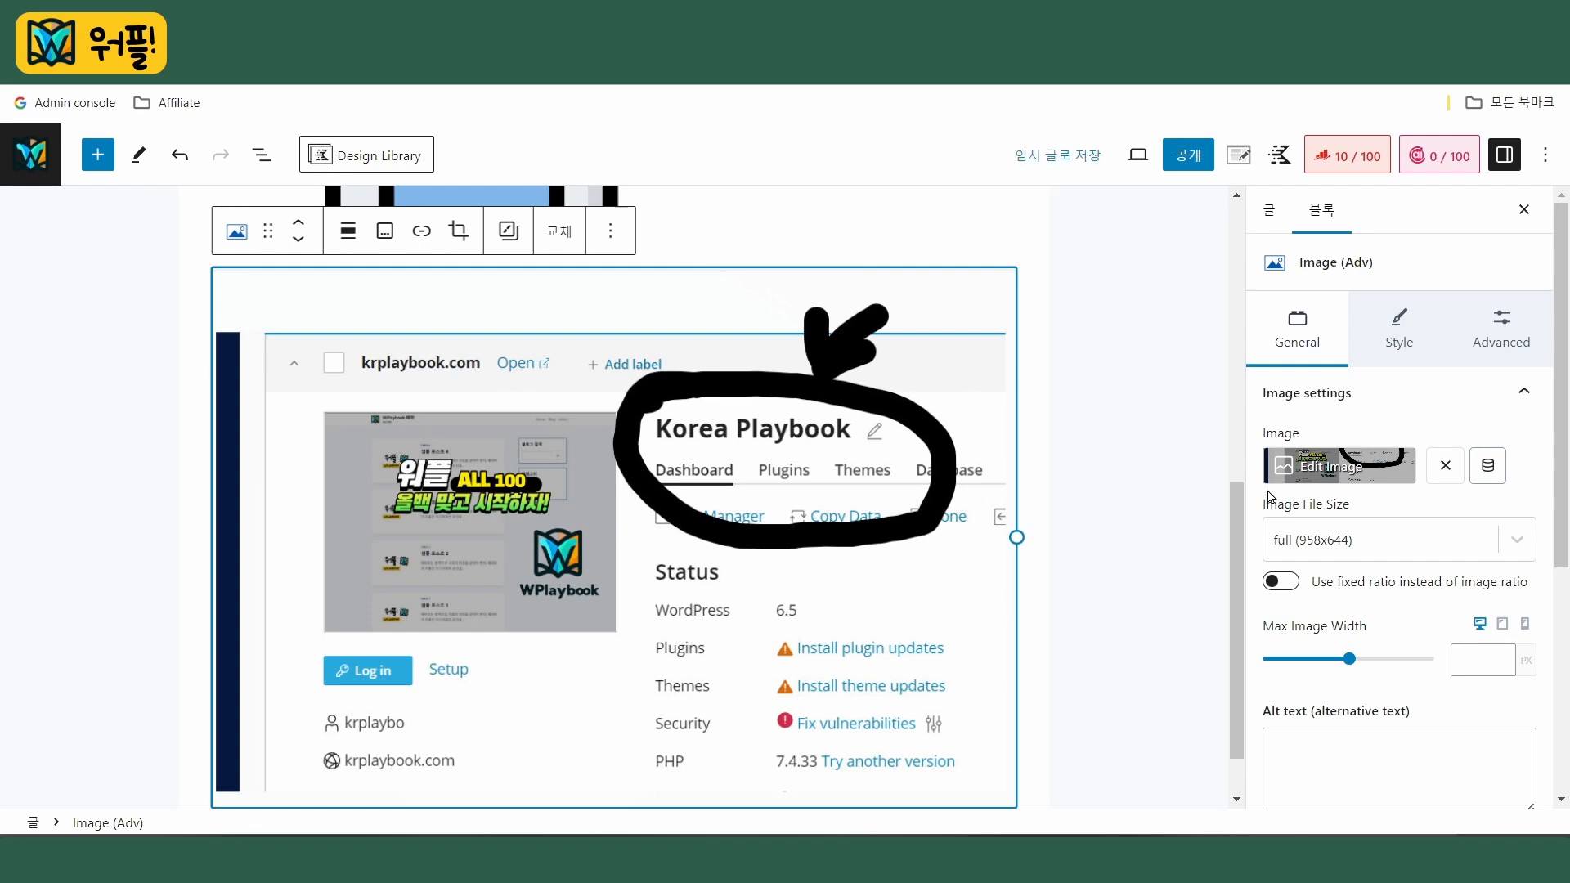
click(1517, 543)
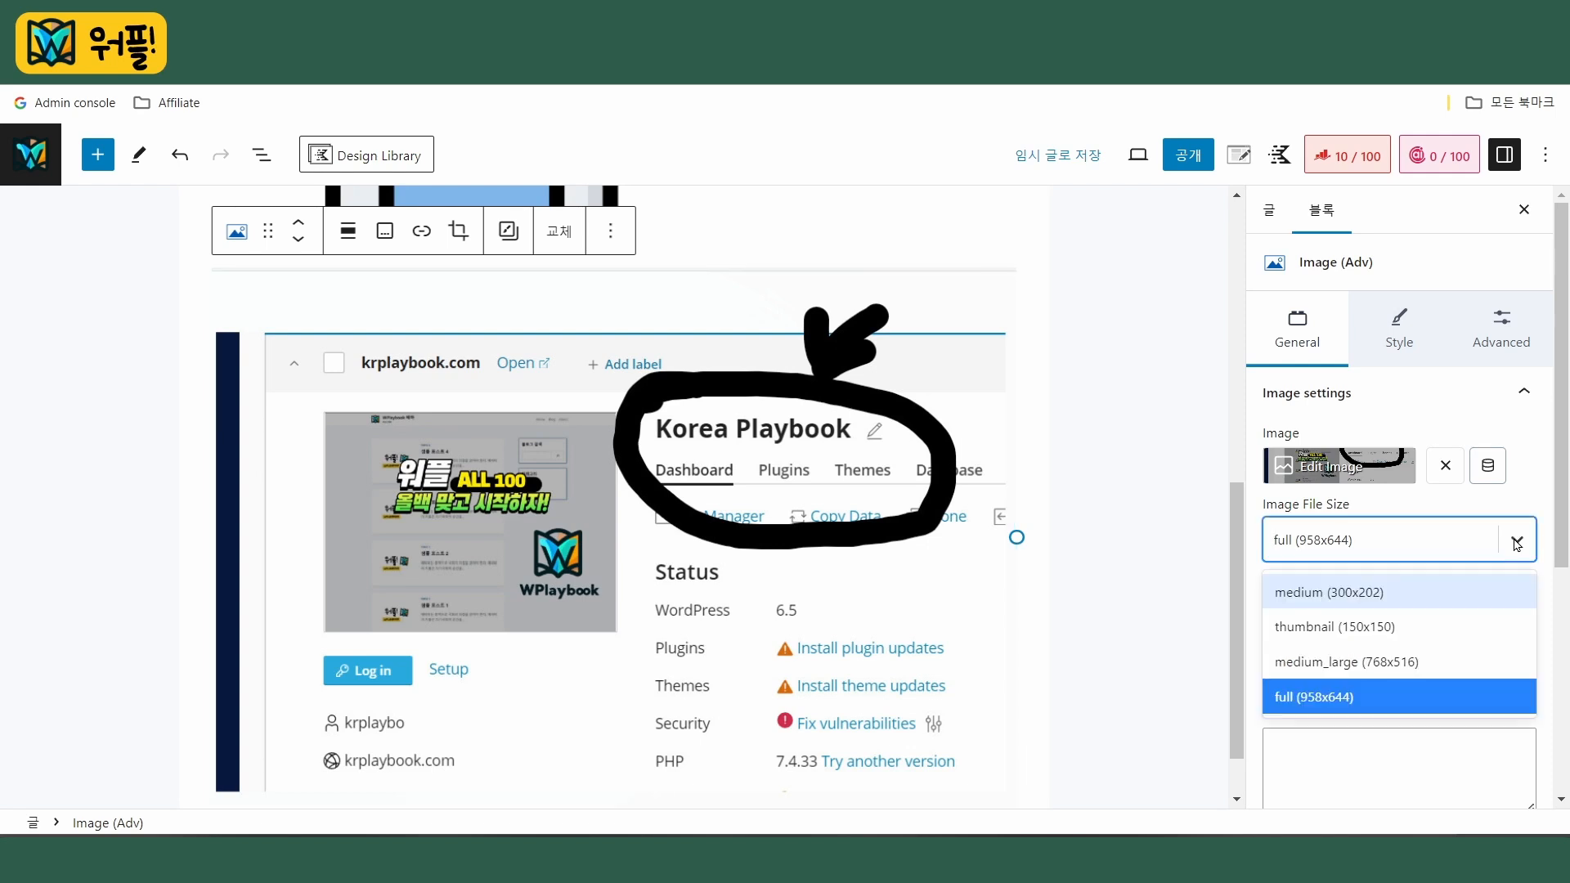
click(1385, 662)
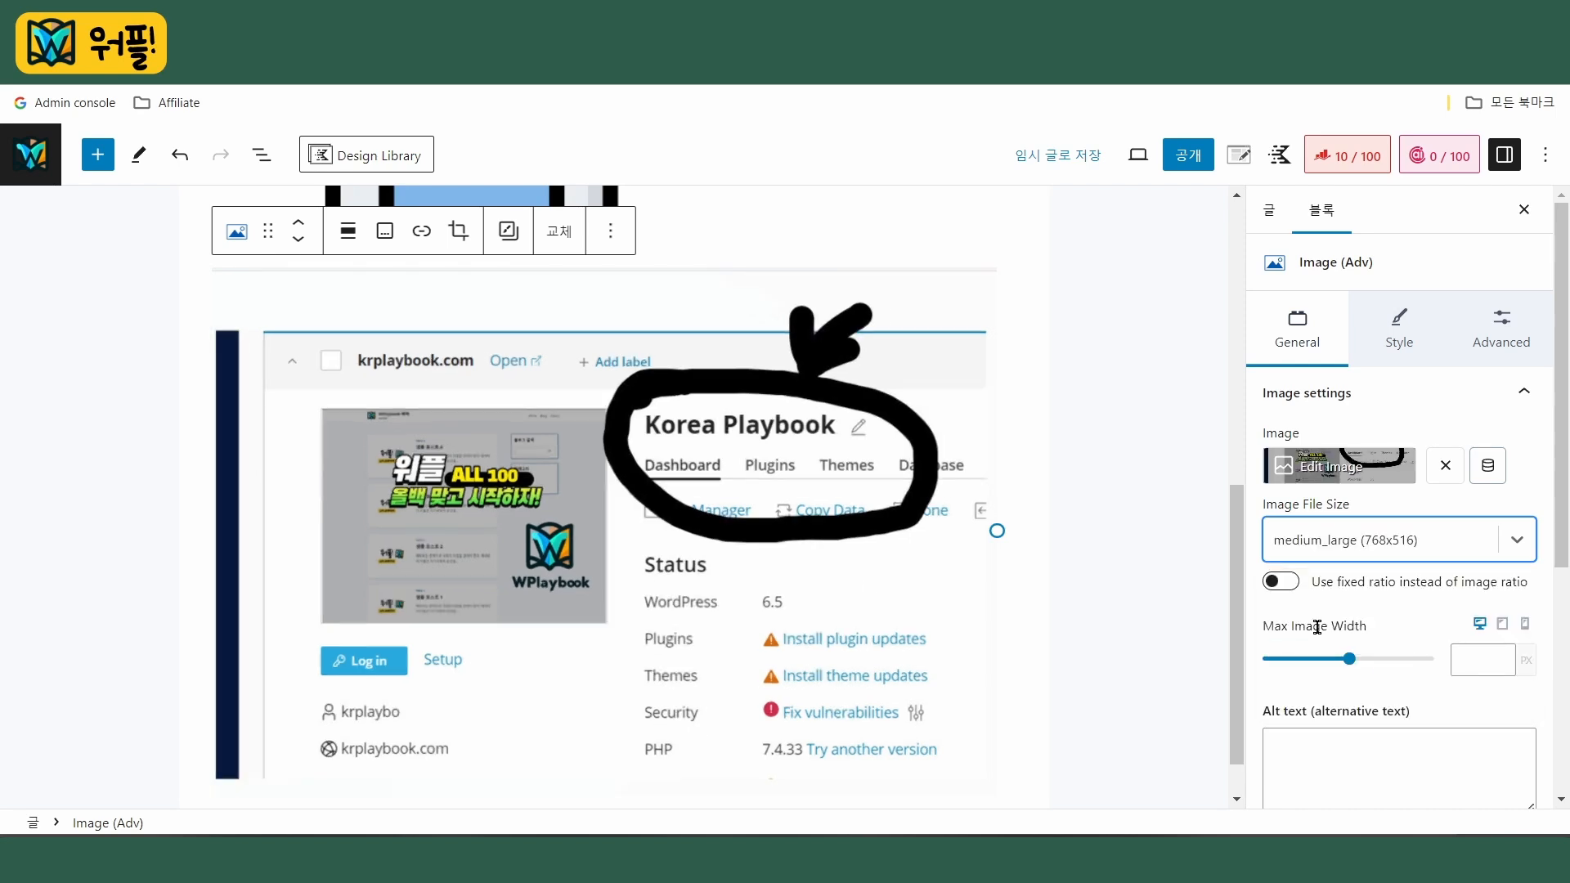
Center-align the screenshot image and add the caption "이미지 캡션을 넣자!" below it
click(344, 237)
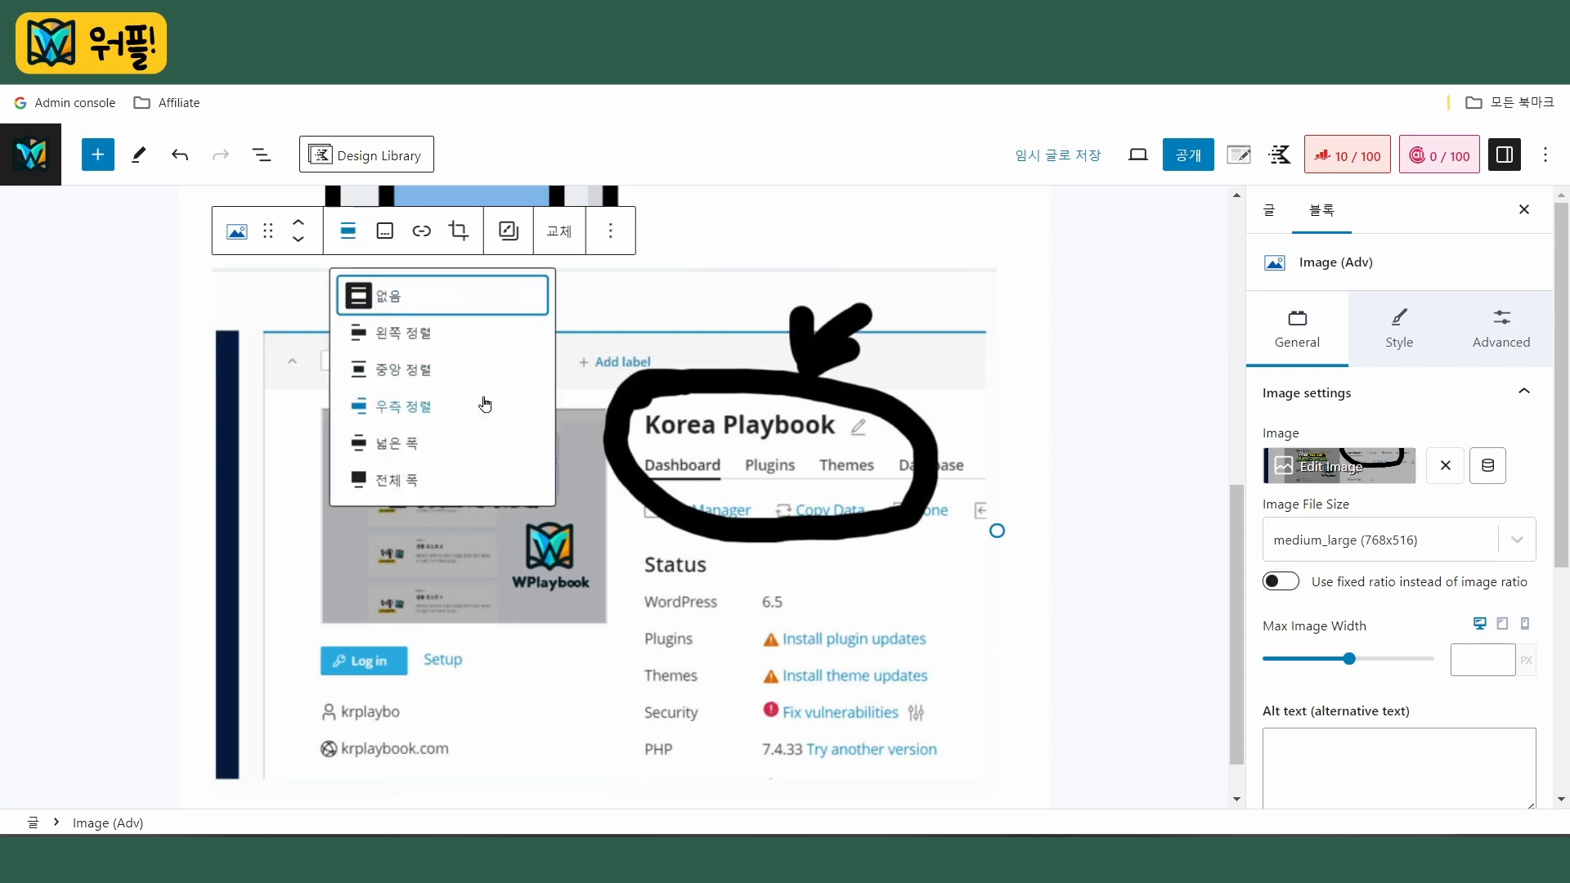
click(430, 371)
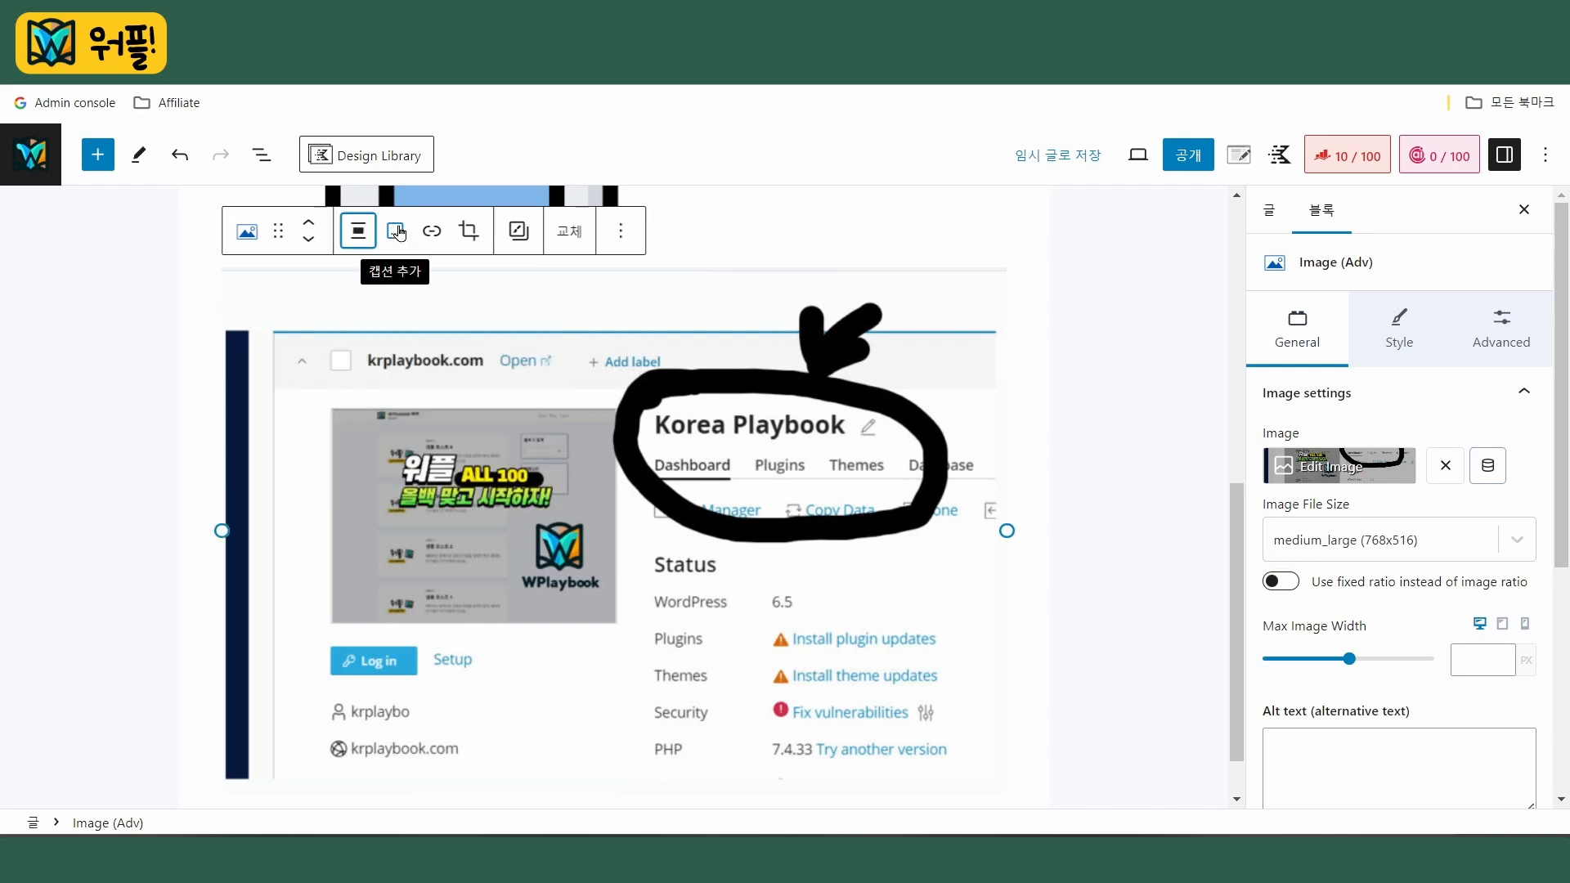
click(396, 231)
text(da)
key(BackSpace)
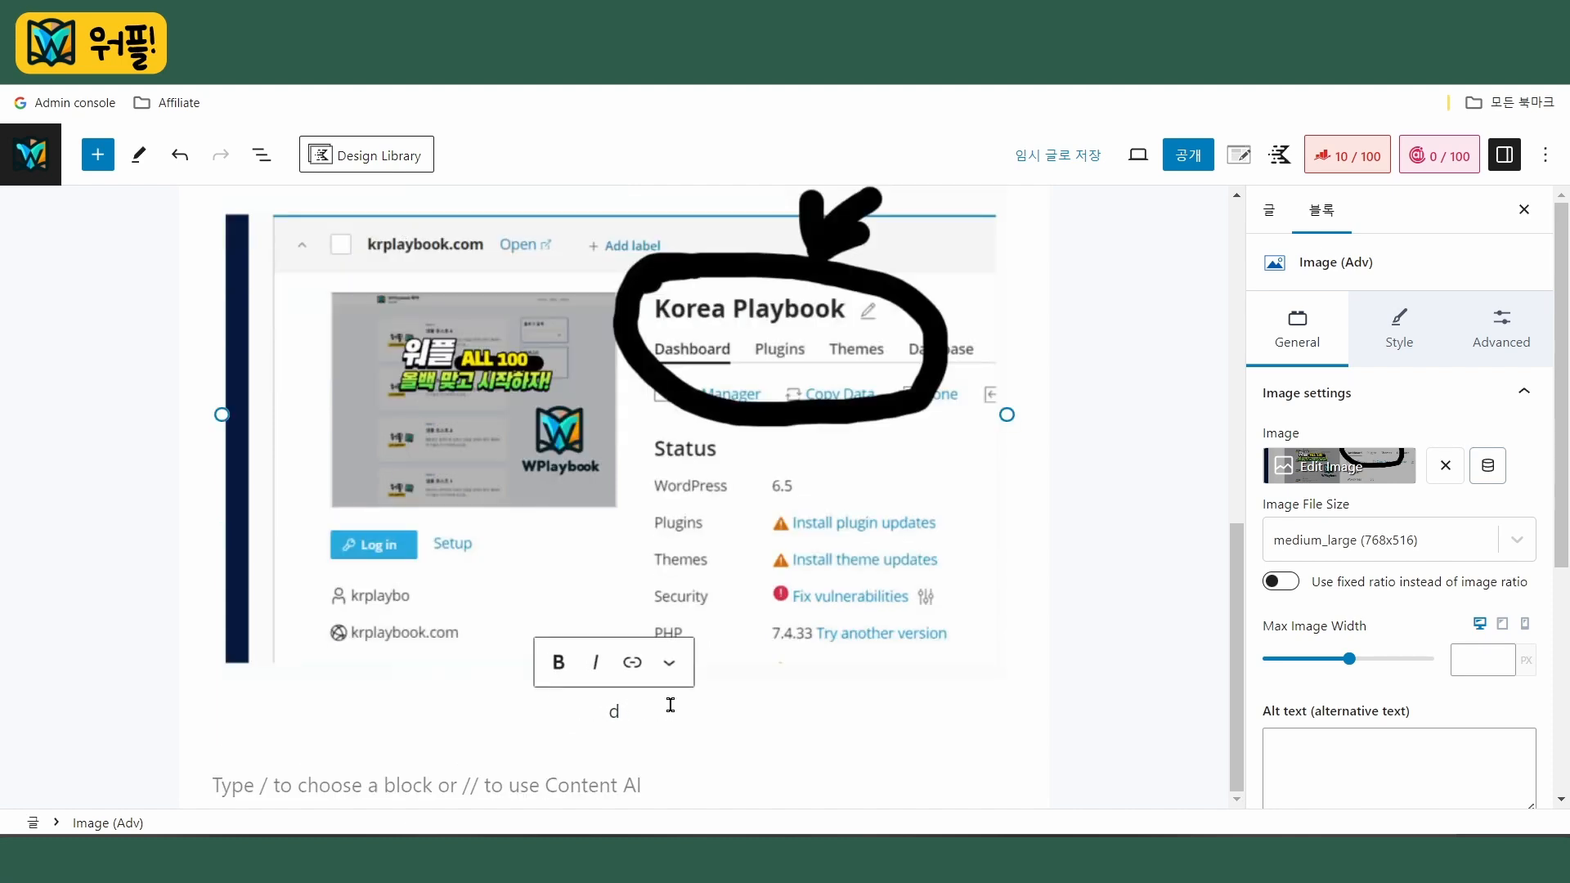
key(BackSpace)
text(이미지 캡션을 넣자!)
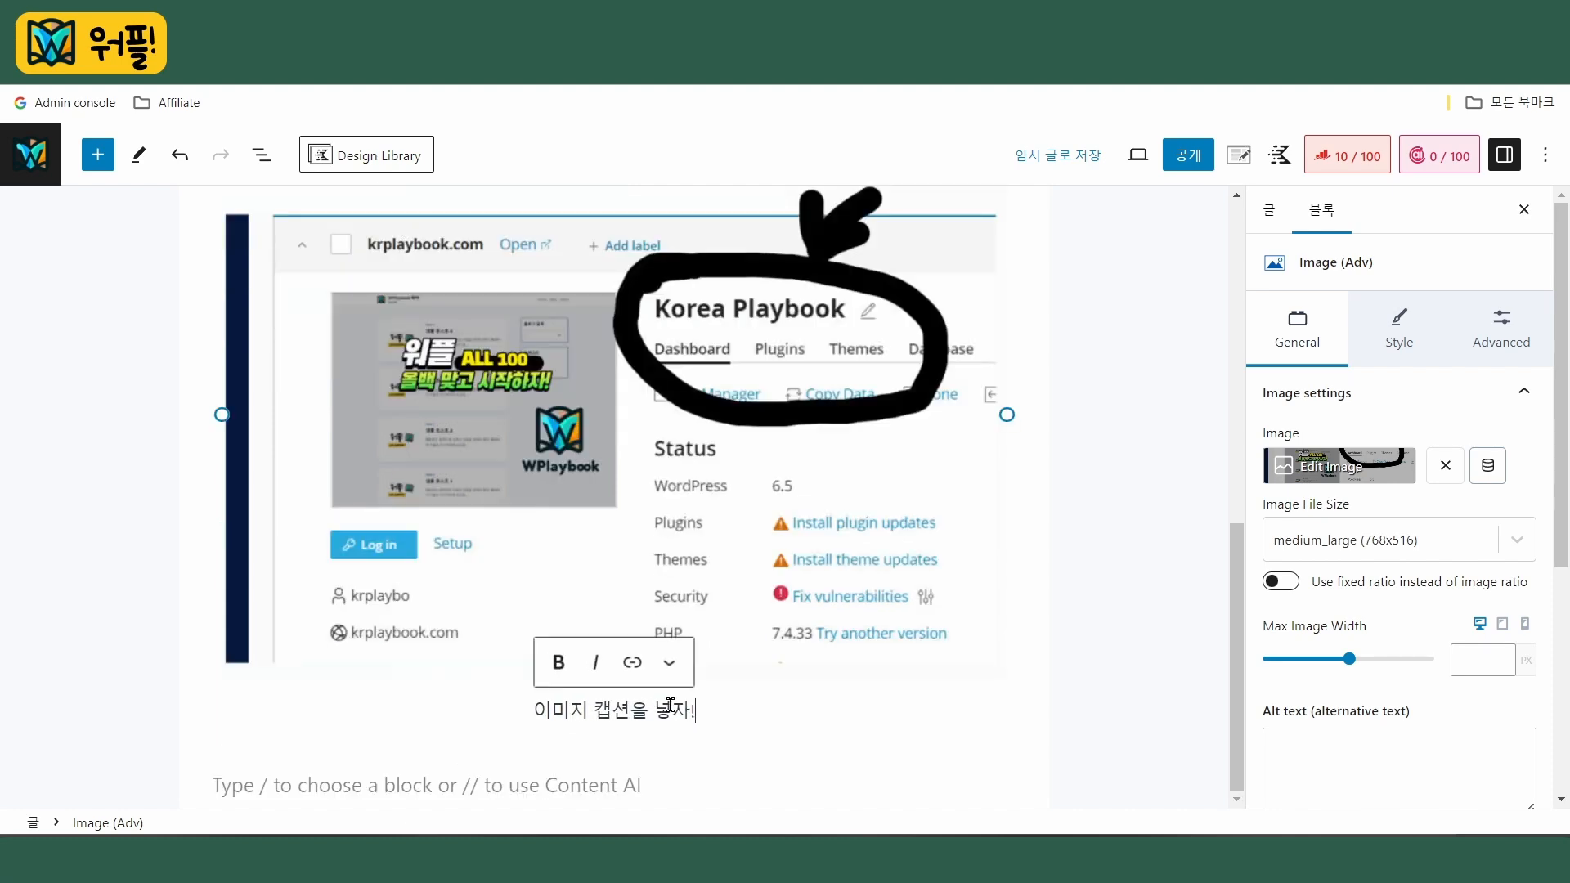
click(1132, 624)
click(695, 736)
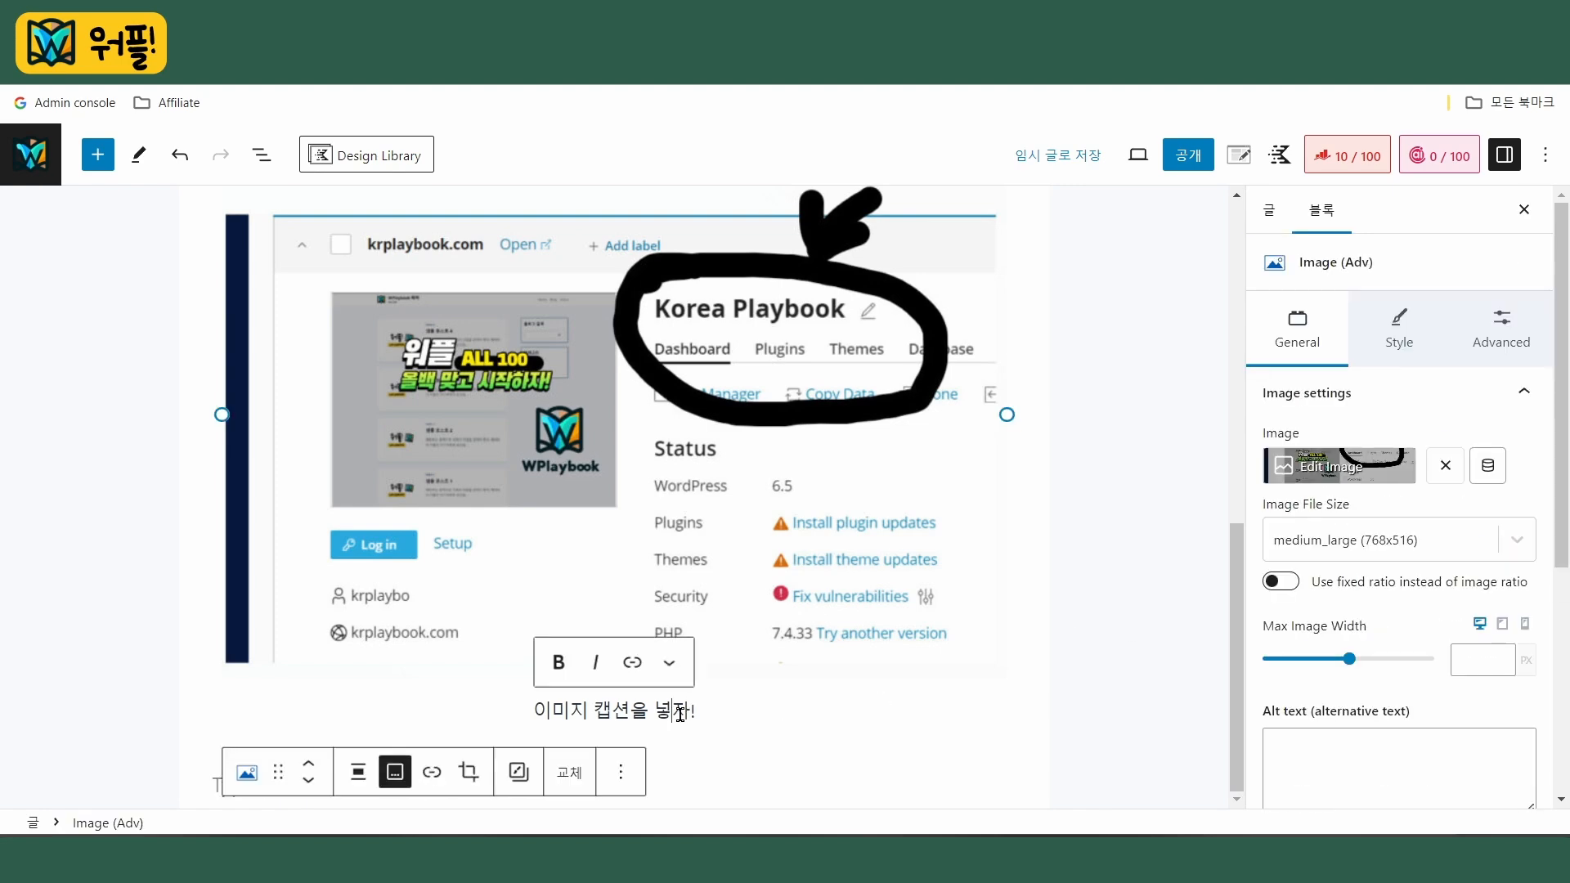
Copy the screenshot's caption "이미지 캡션을 넣자!" into the image's alternative text
triple_click(758, 697)
key(ctrl+c)
click(897, 570)
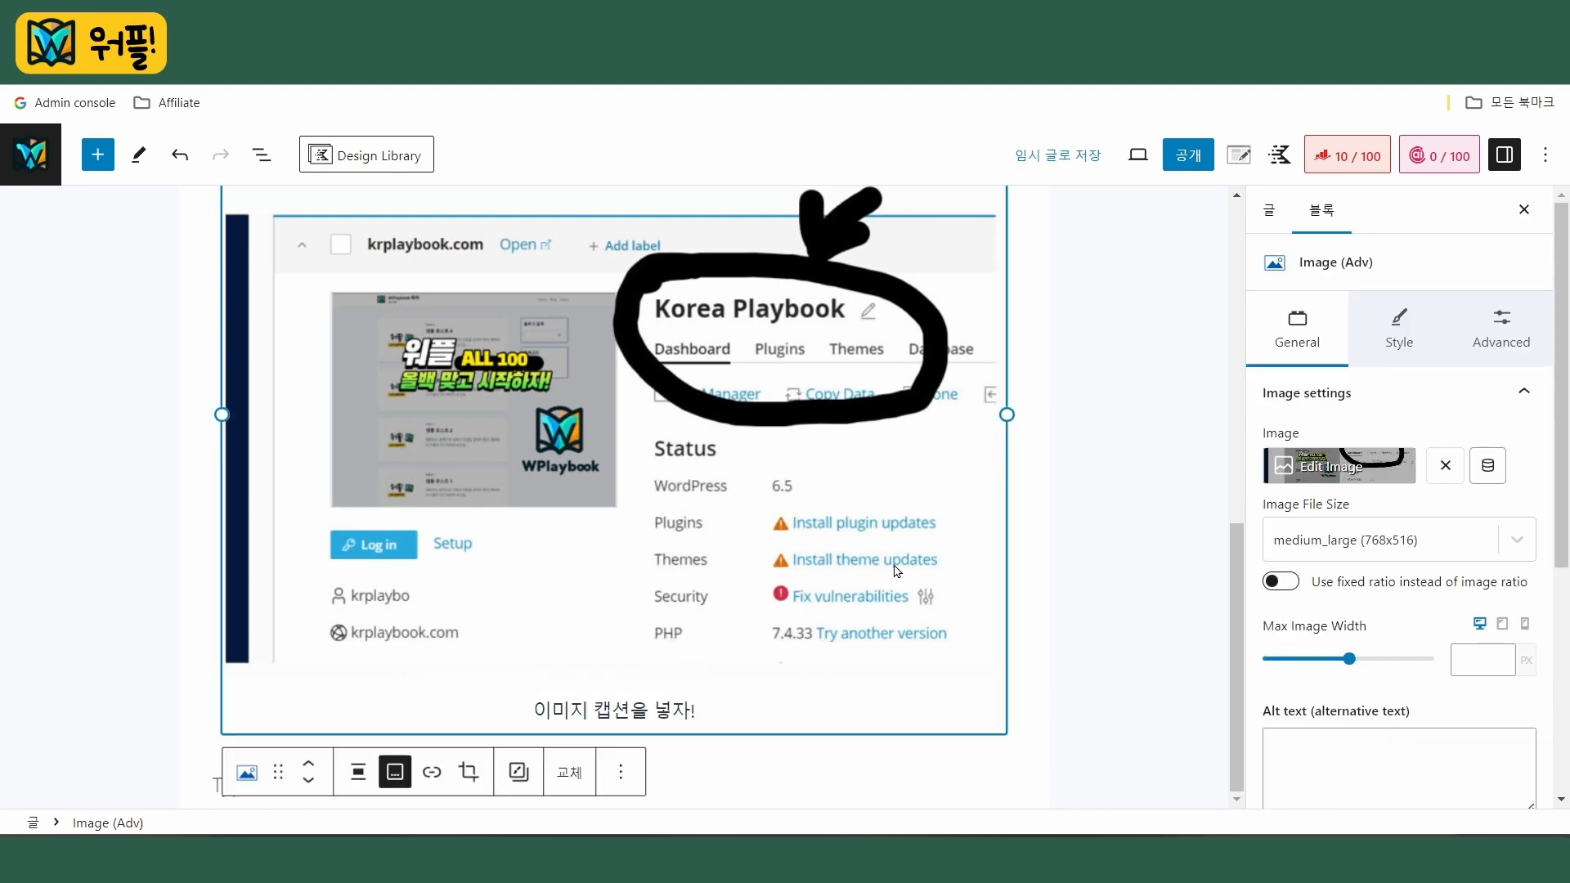
scroll(1379, 645, down, 3)
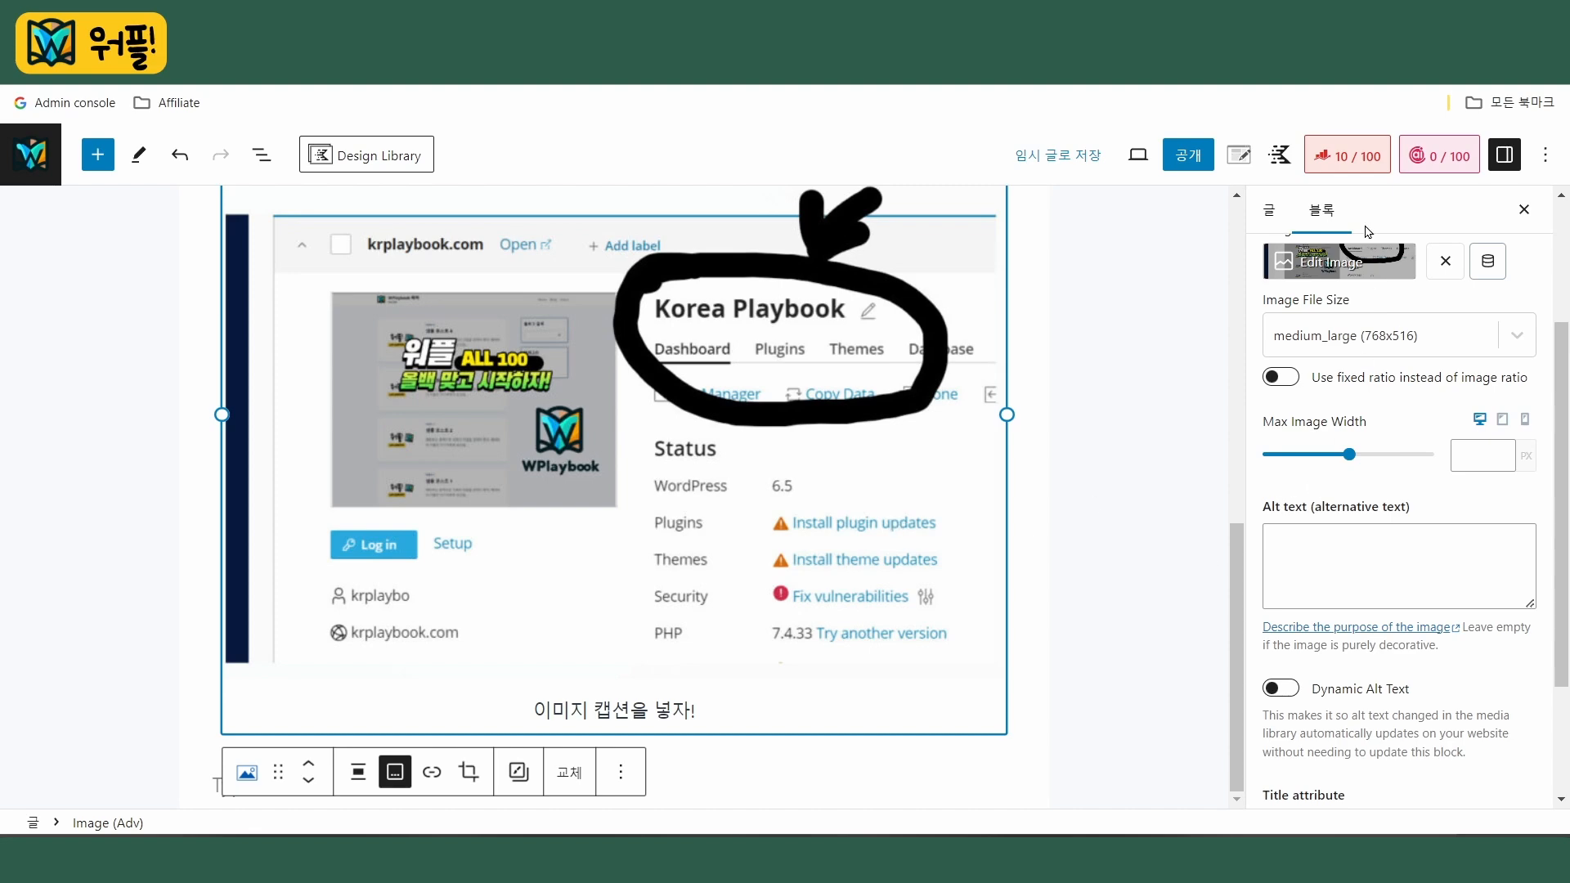
click(1373, 548)
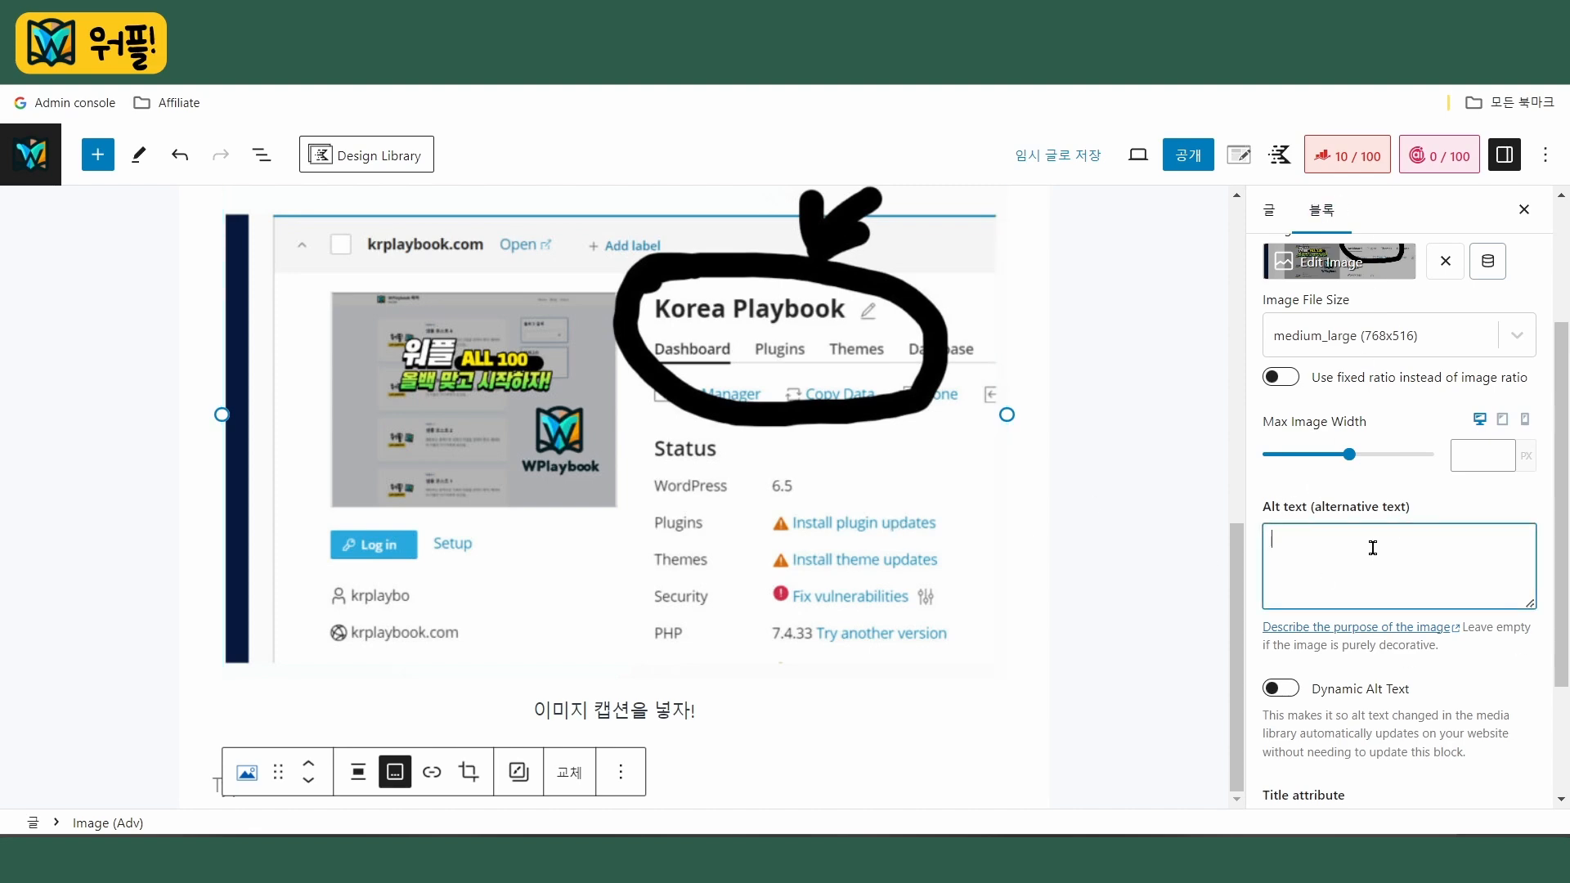
key(ctrl+v)
drag(1423, 537, 1280, 547)
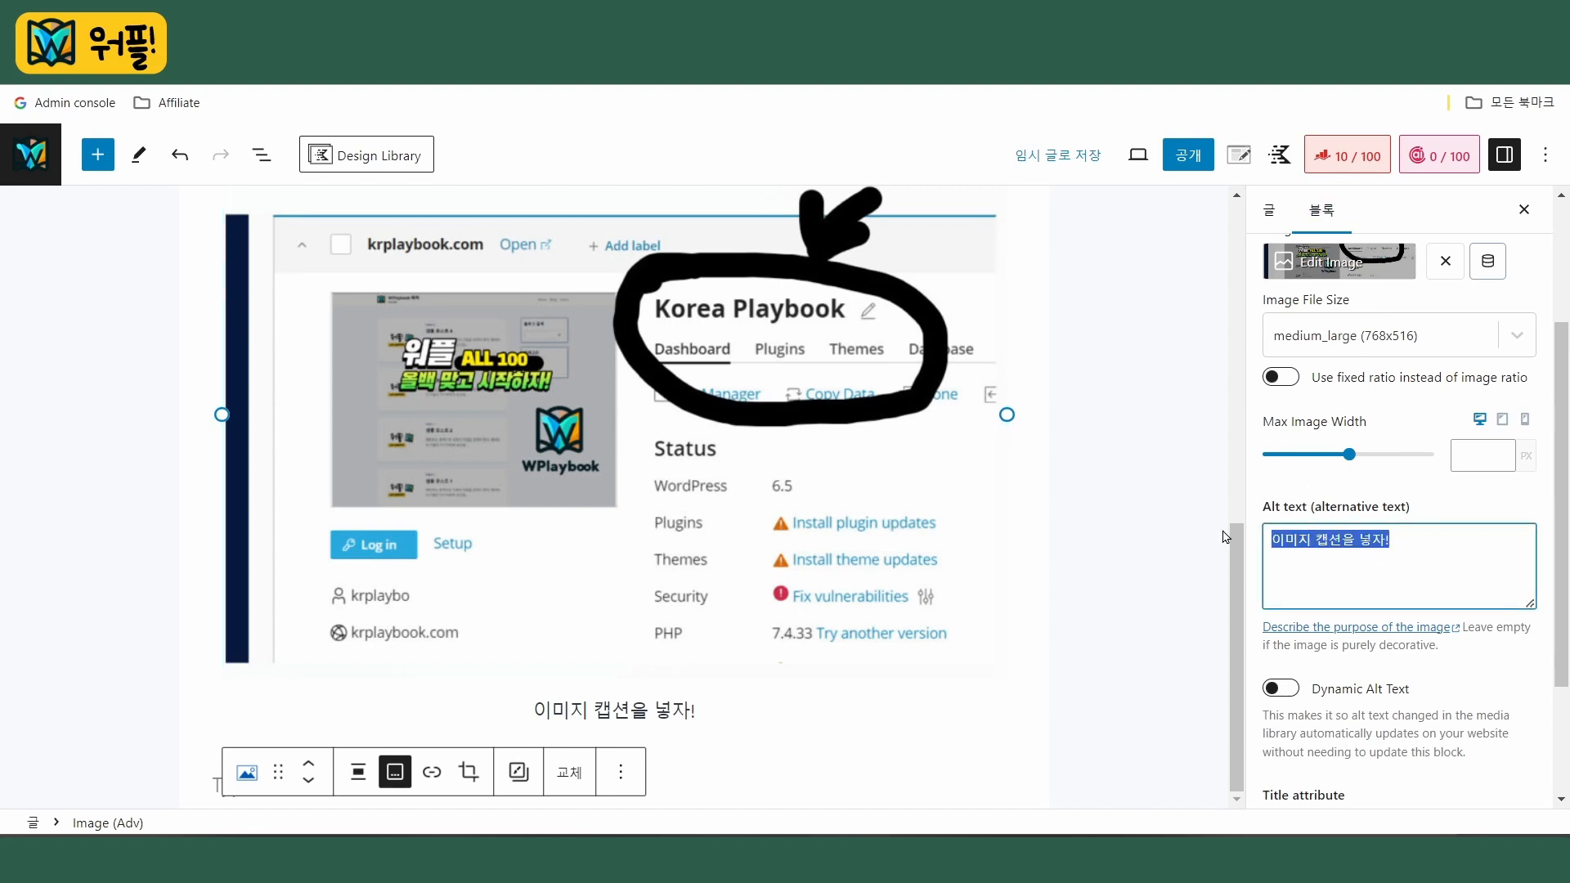
click(1407, 559)
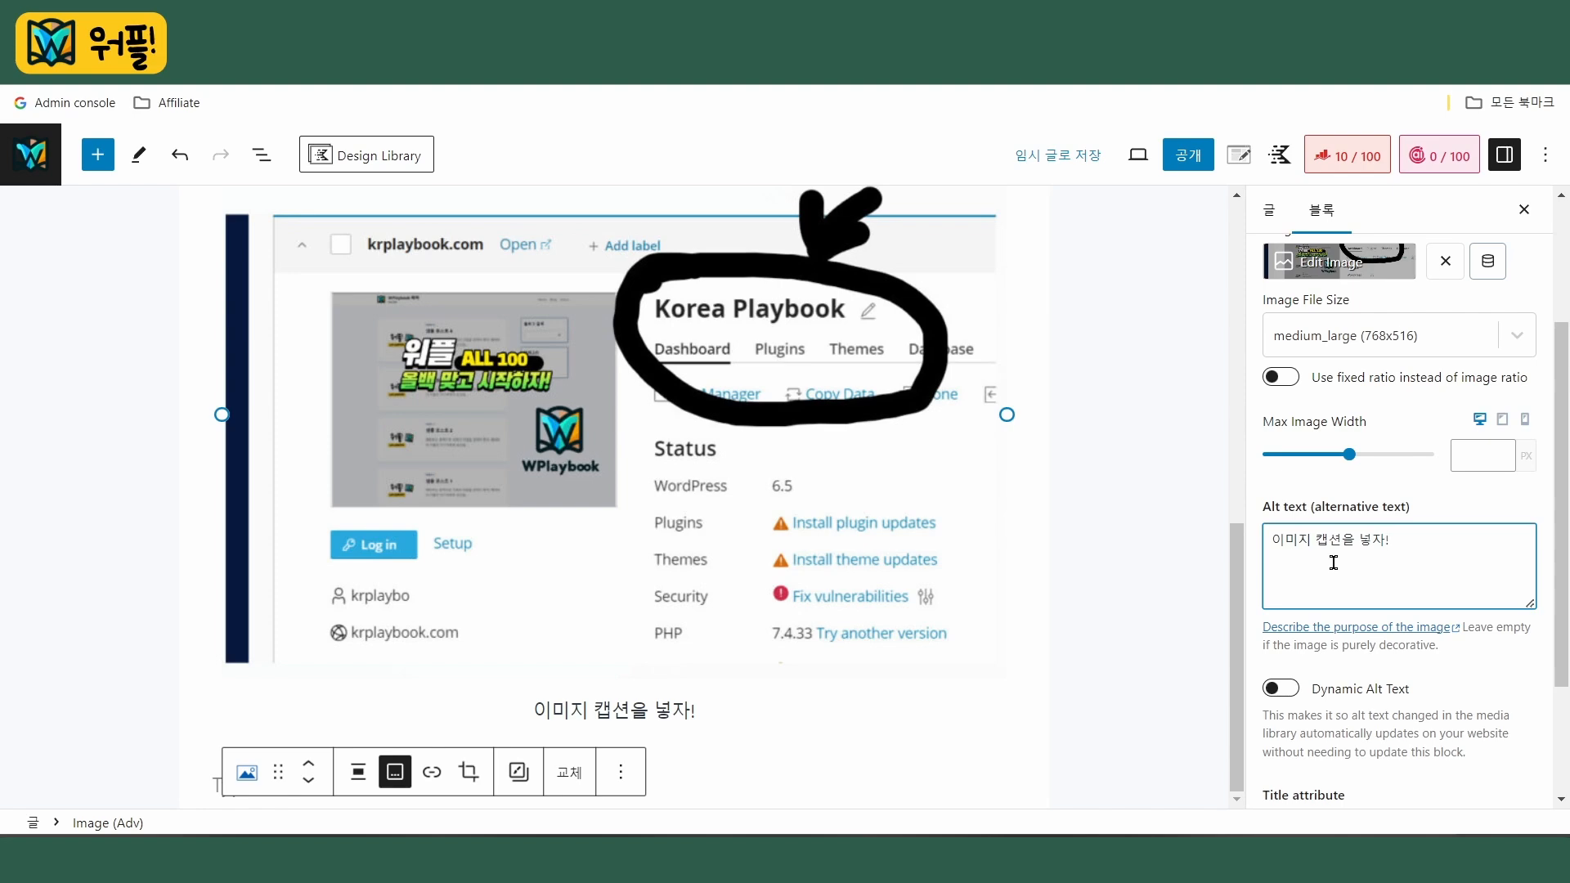
key(ctrl+s)
click(1154, 552)
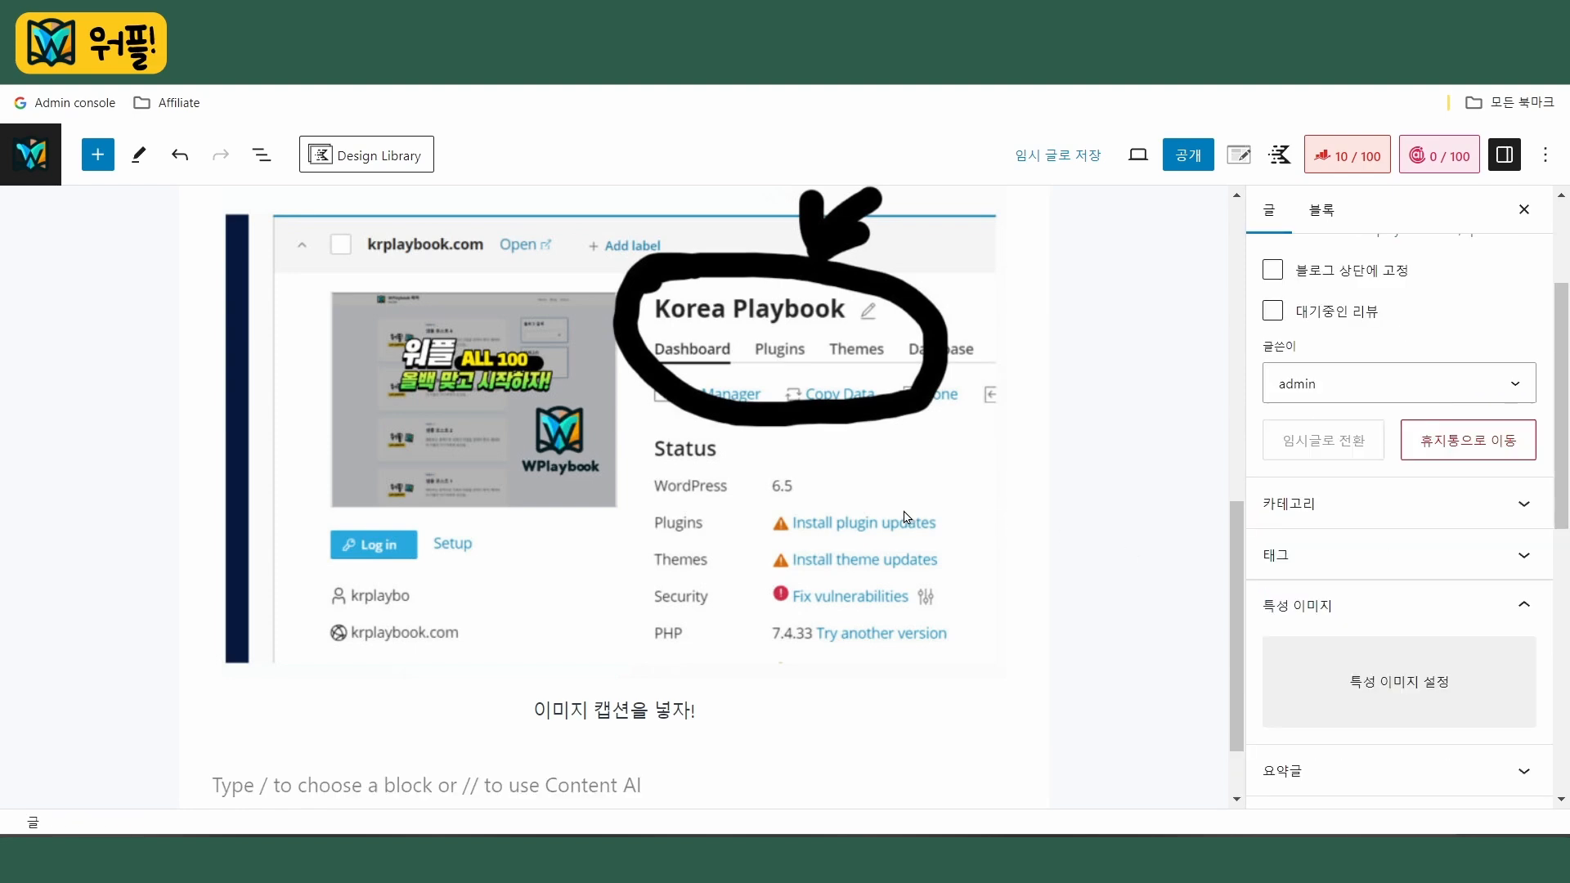
click(903, 517)
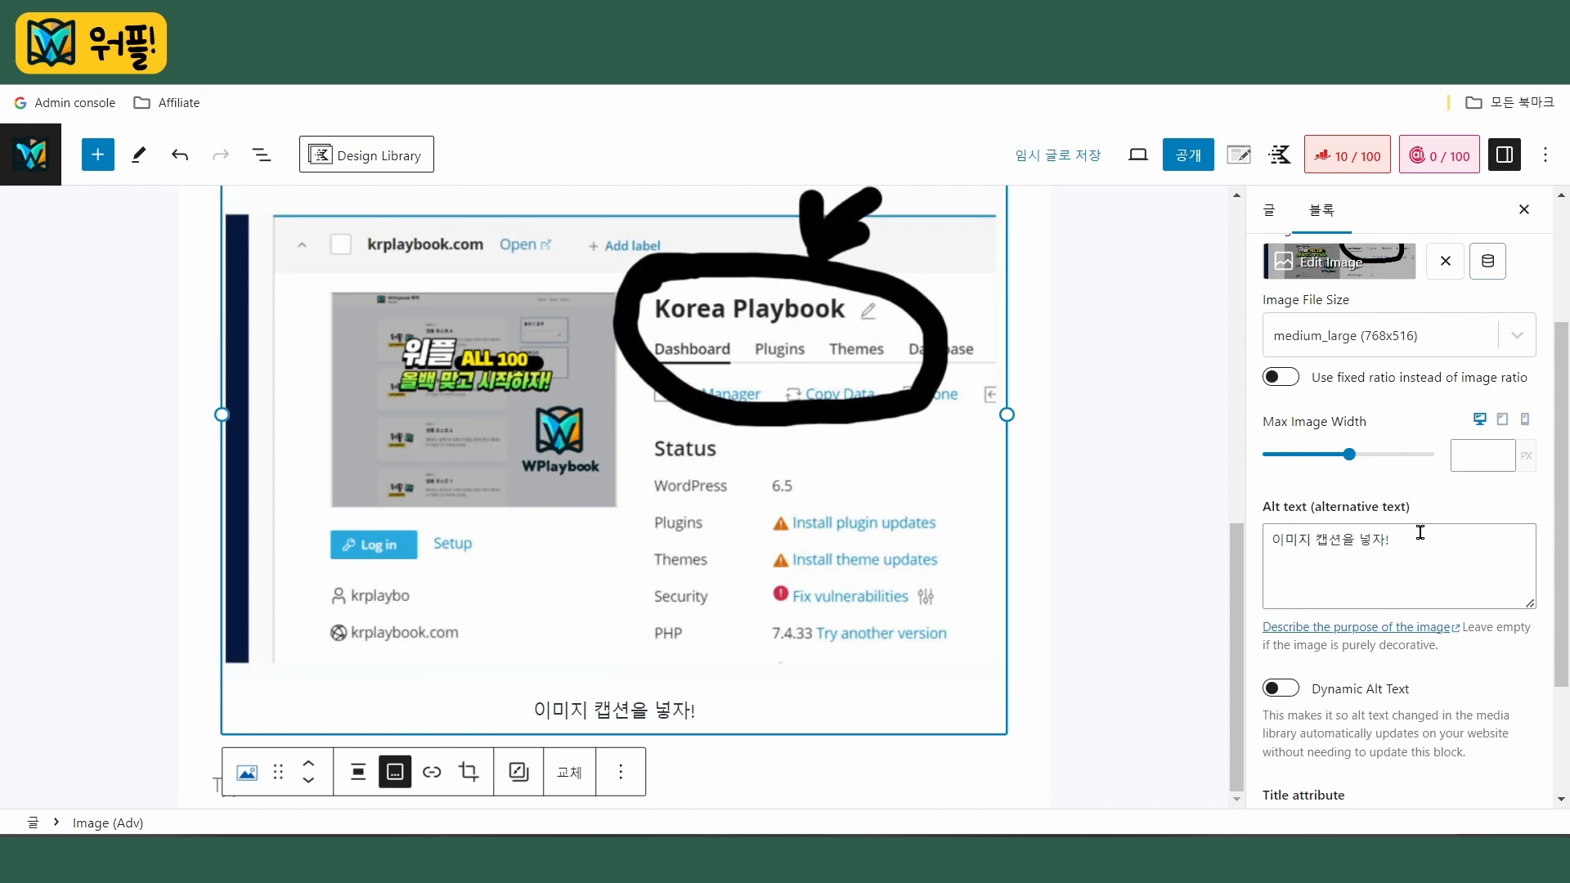
click(1428, 579)
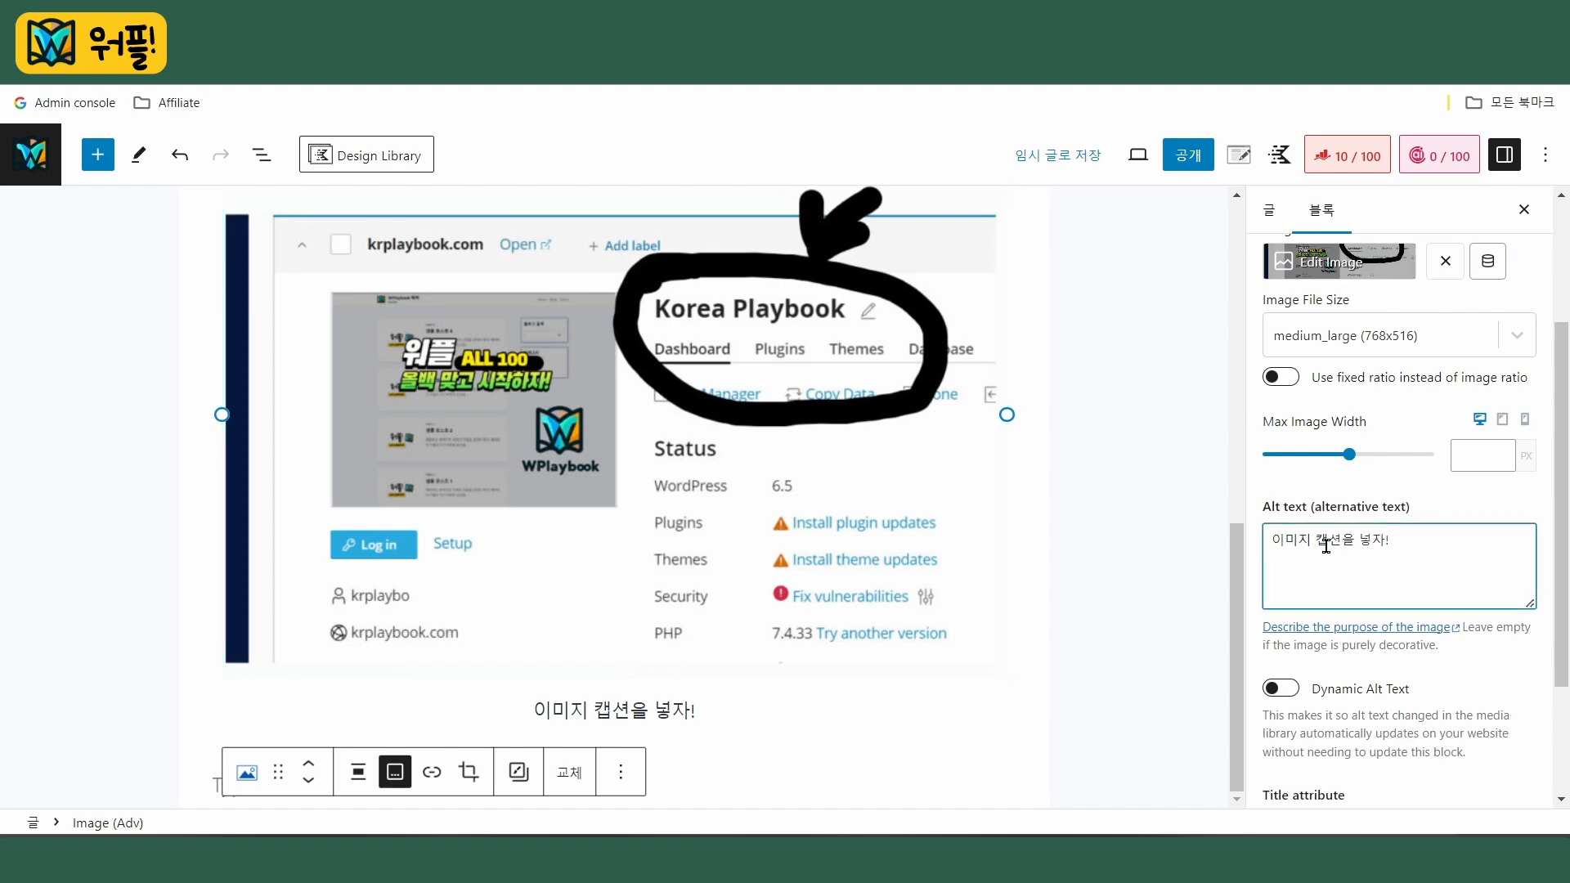
click(1348, 568)
scroll(1137, 556, up, 1)
scroll(1349, 589, up, 3)
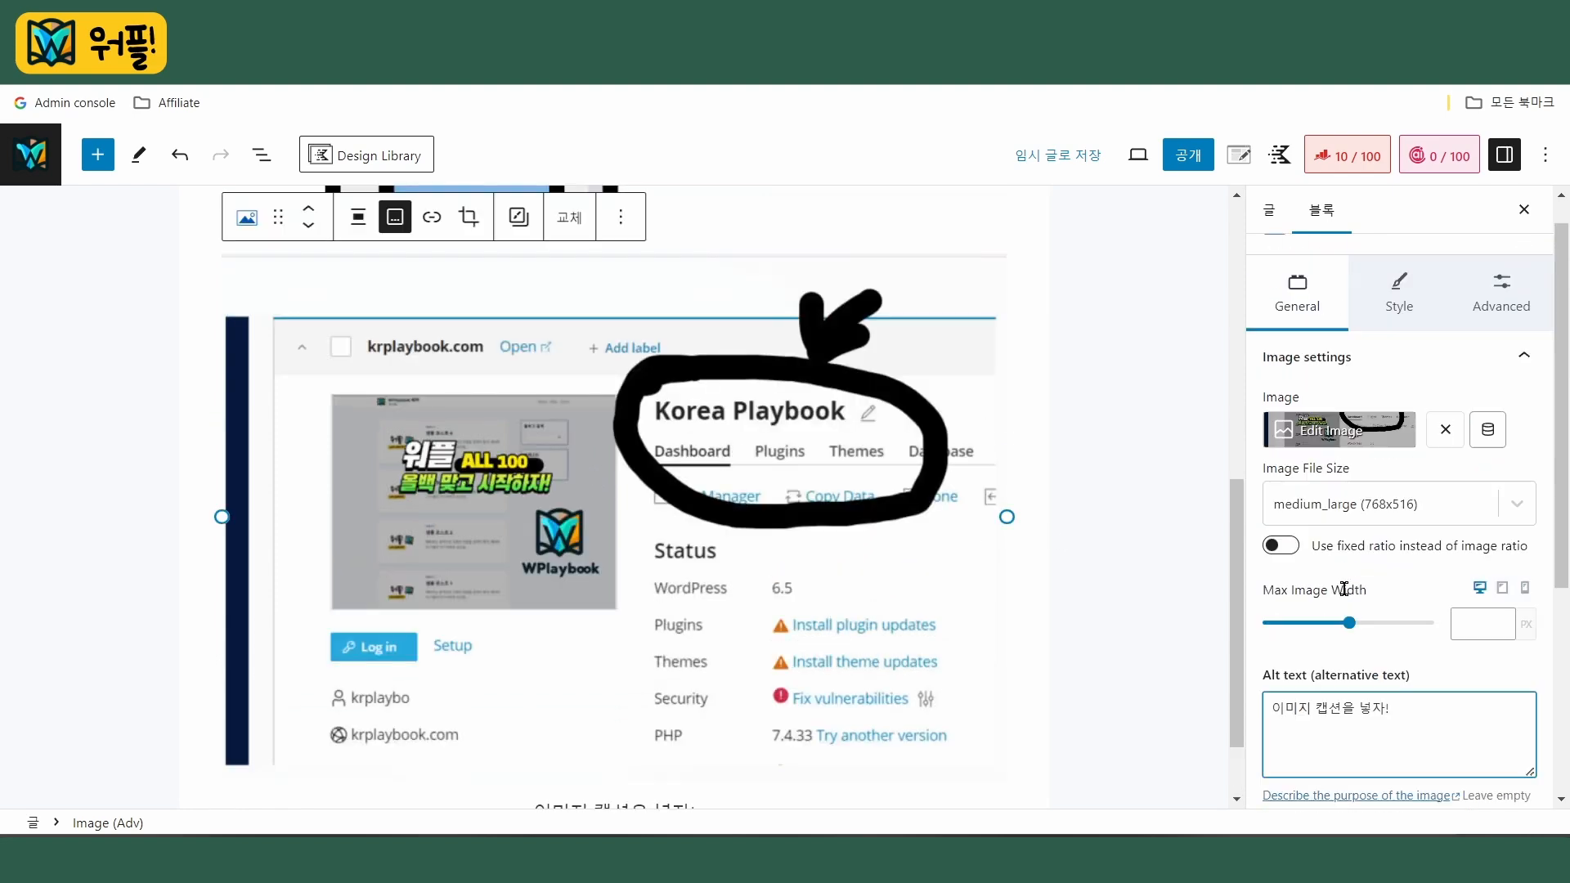
scroll(1374, 635, down, 2)
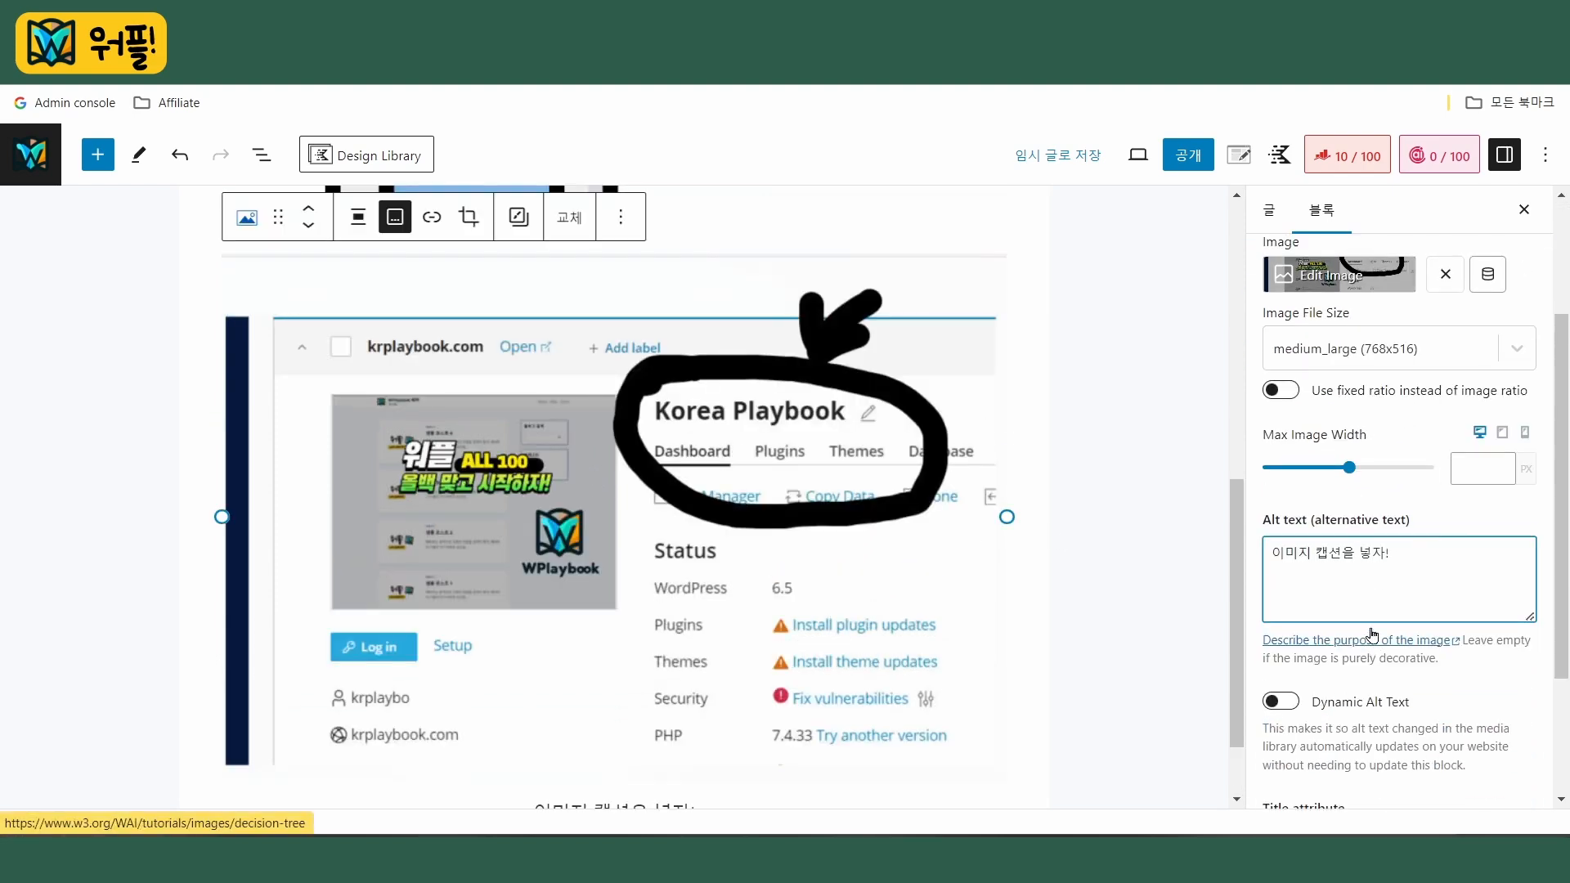
click(1150, 575)
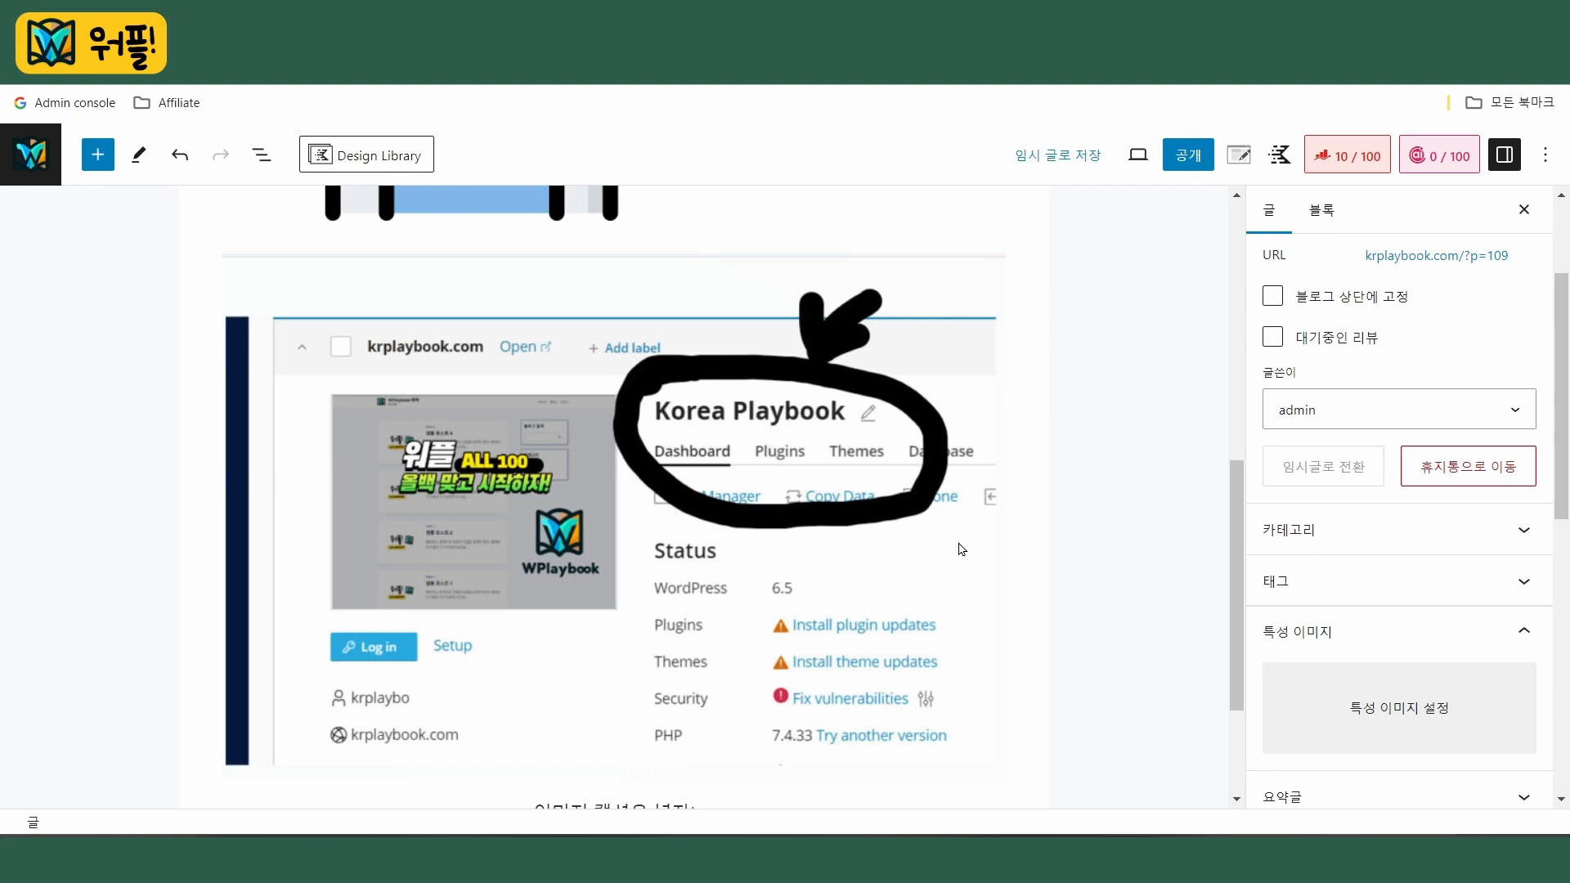
Set the screenshot image's link to krplaybook.com and submit it
click(898, 528)
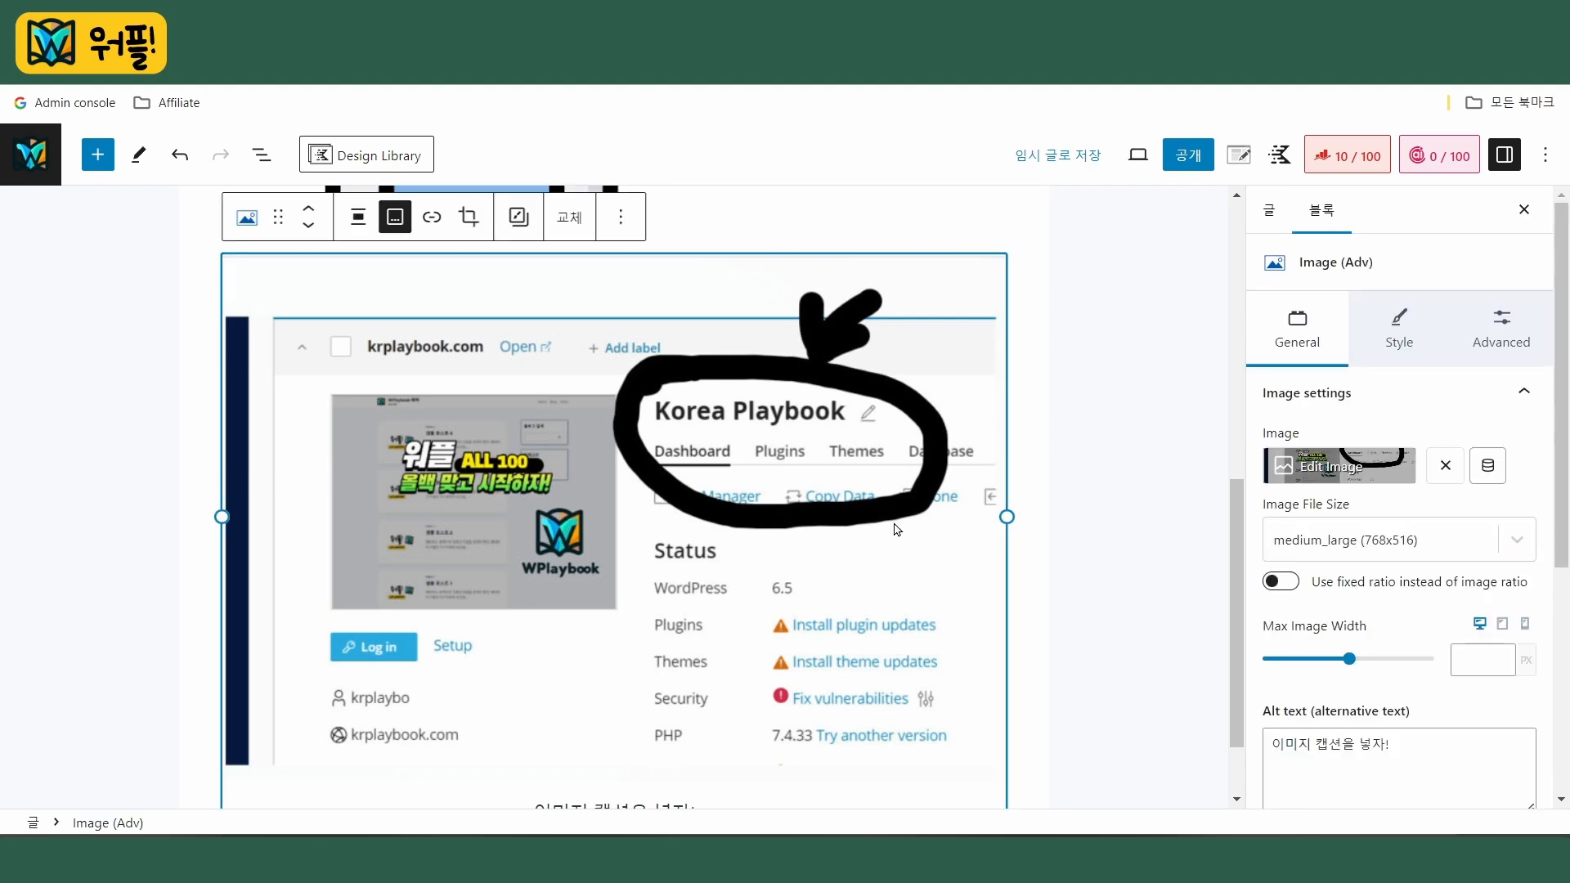
scroll(1333, 541, down, 5)
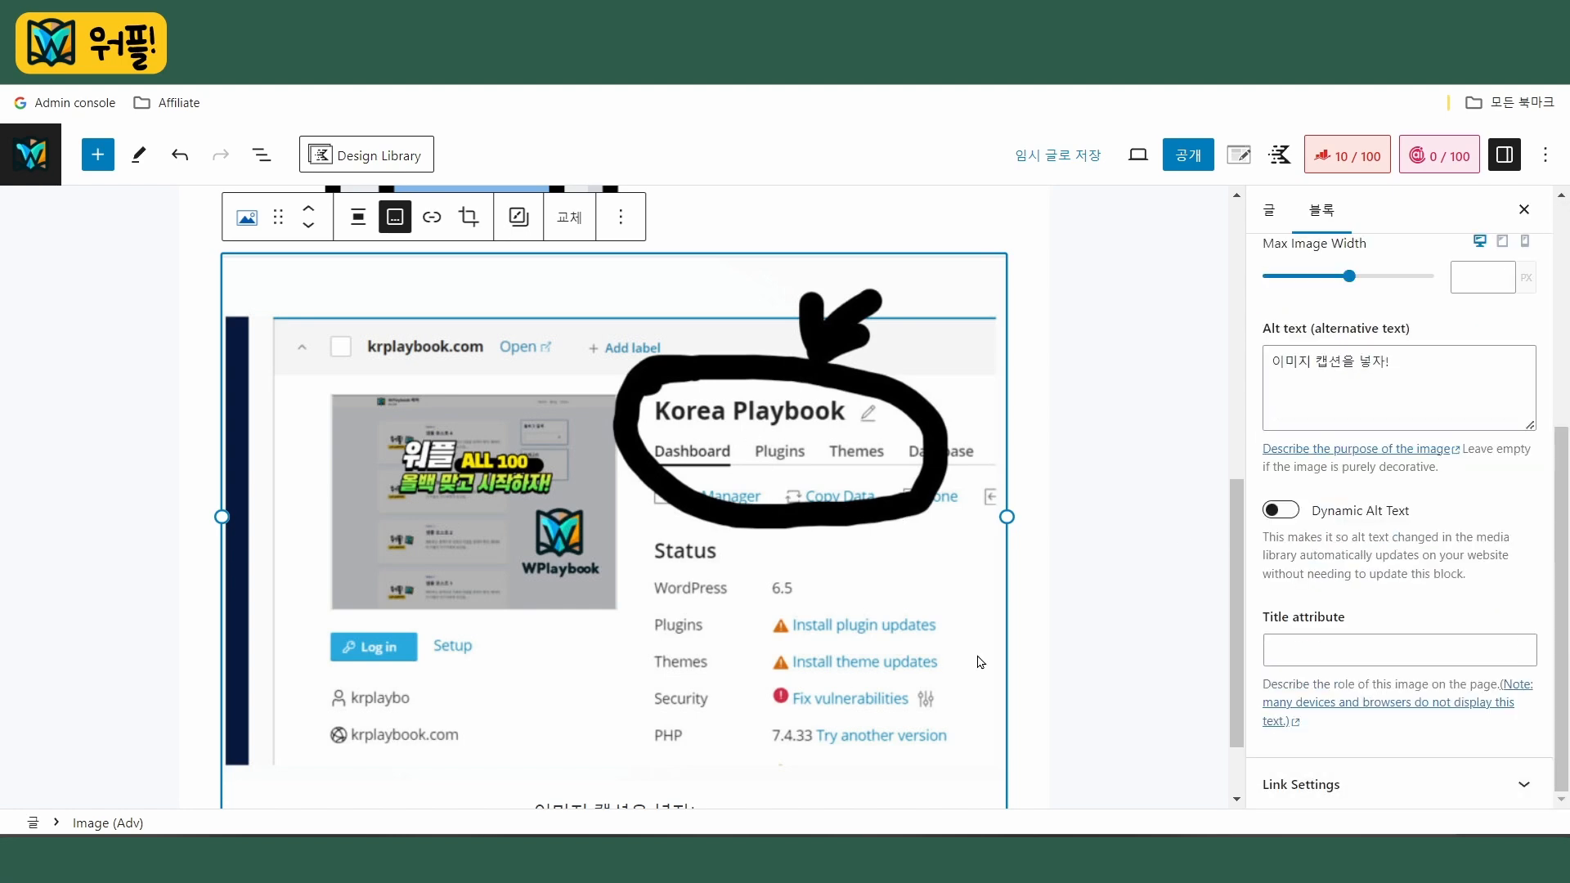
click(1524, 781)
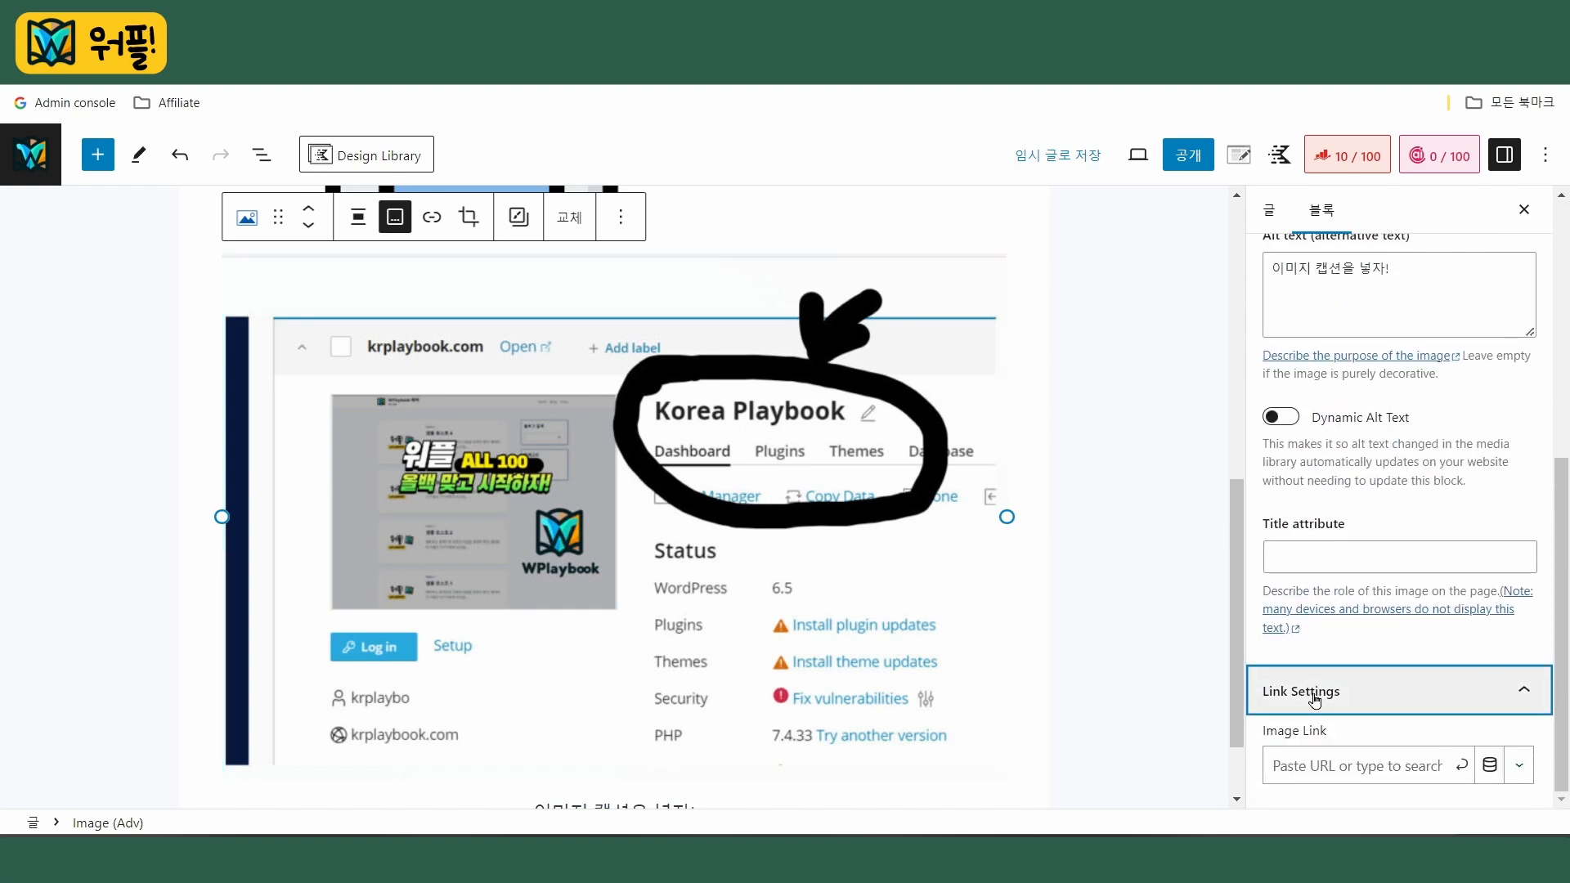
click(1353, 768)
text(krplay)
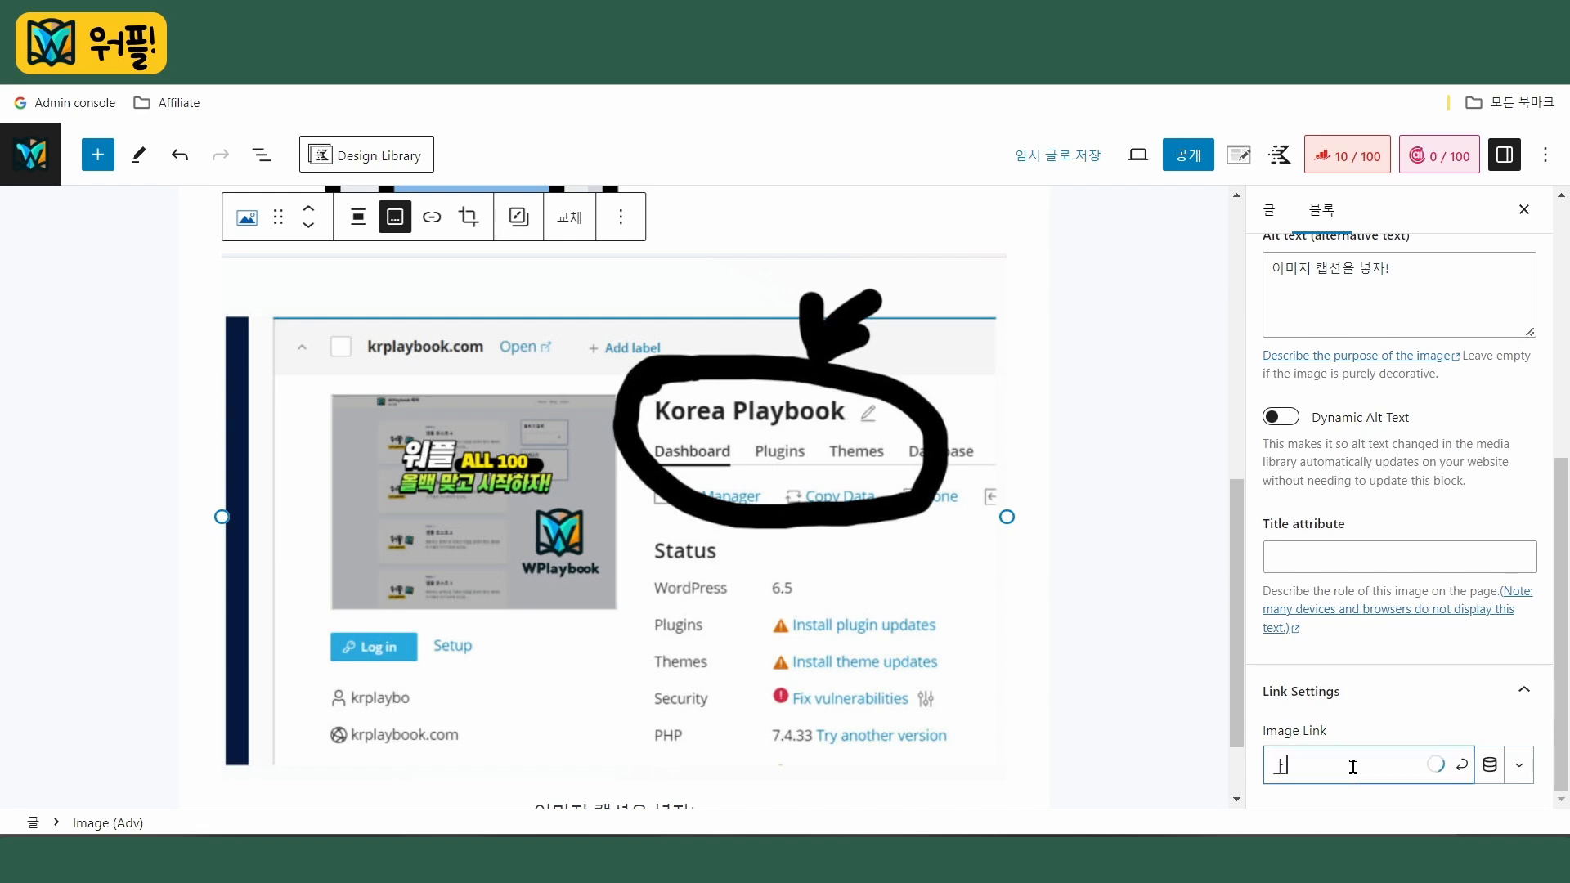
text(boo)
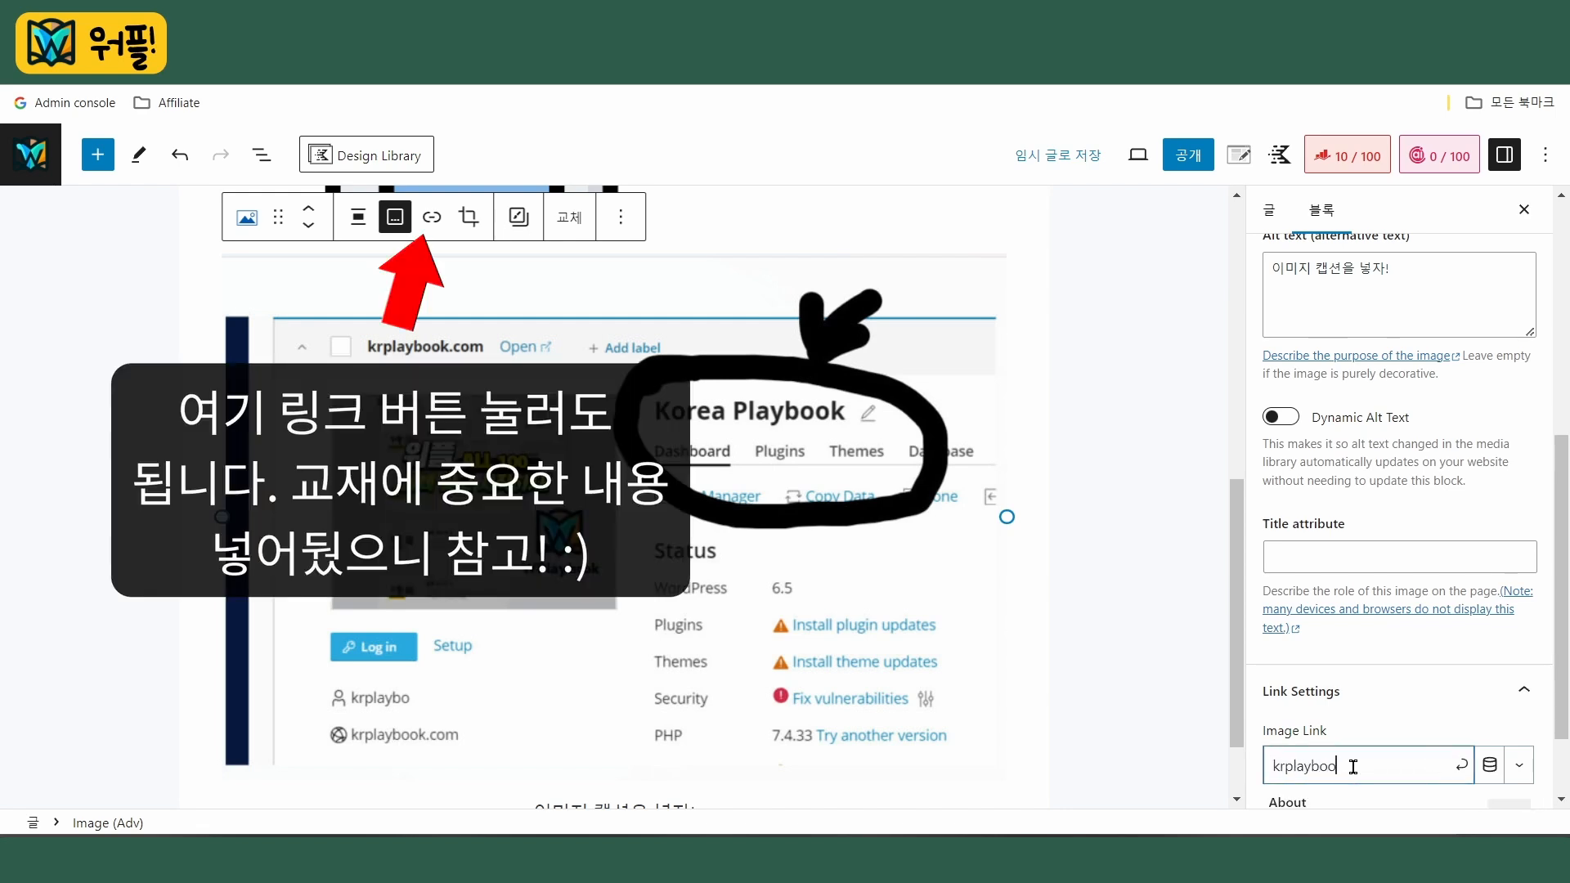
text(k.com)
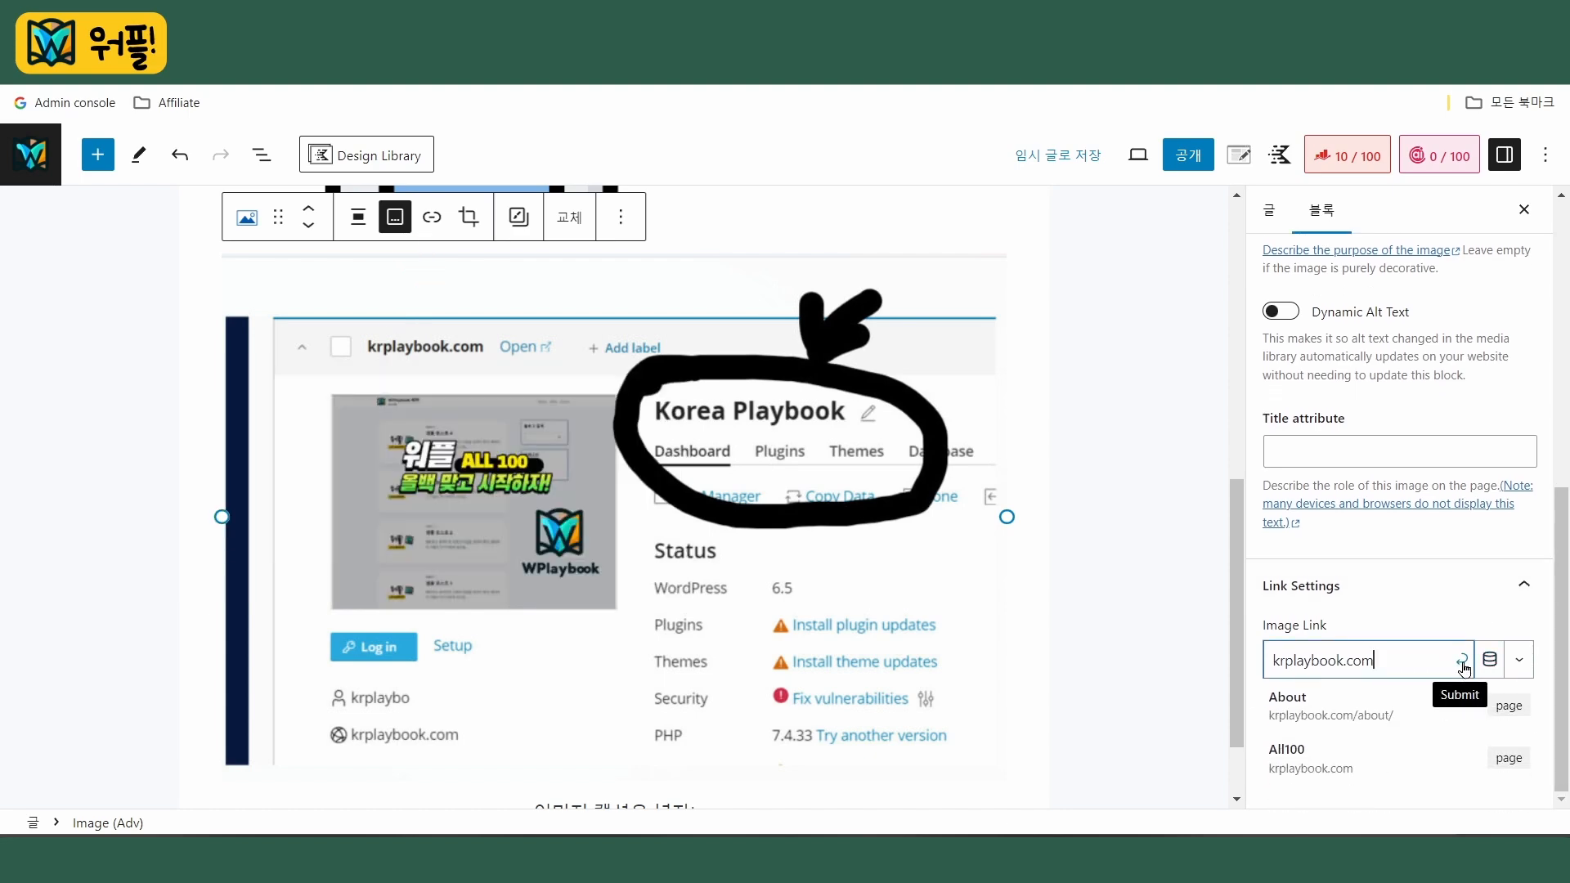
click(1464, 667)
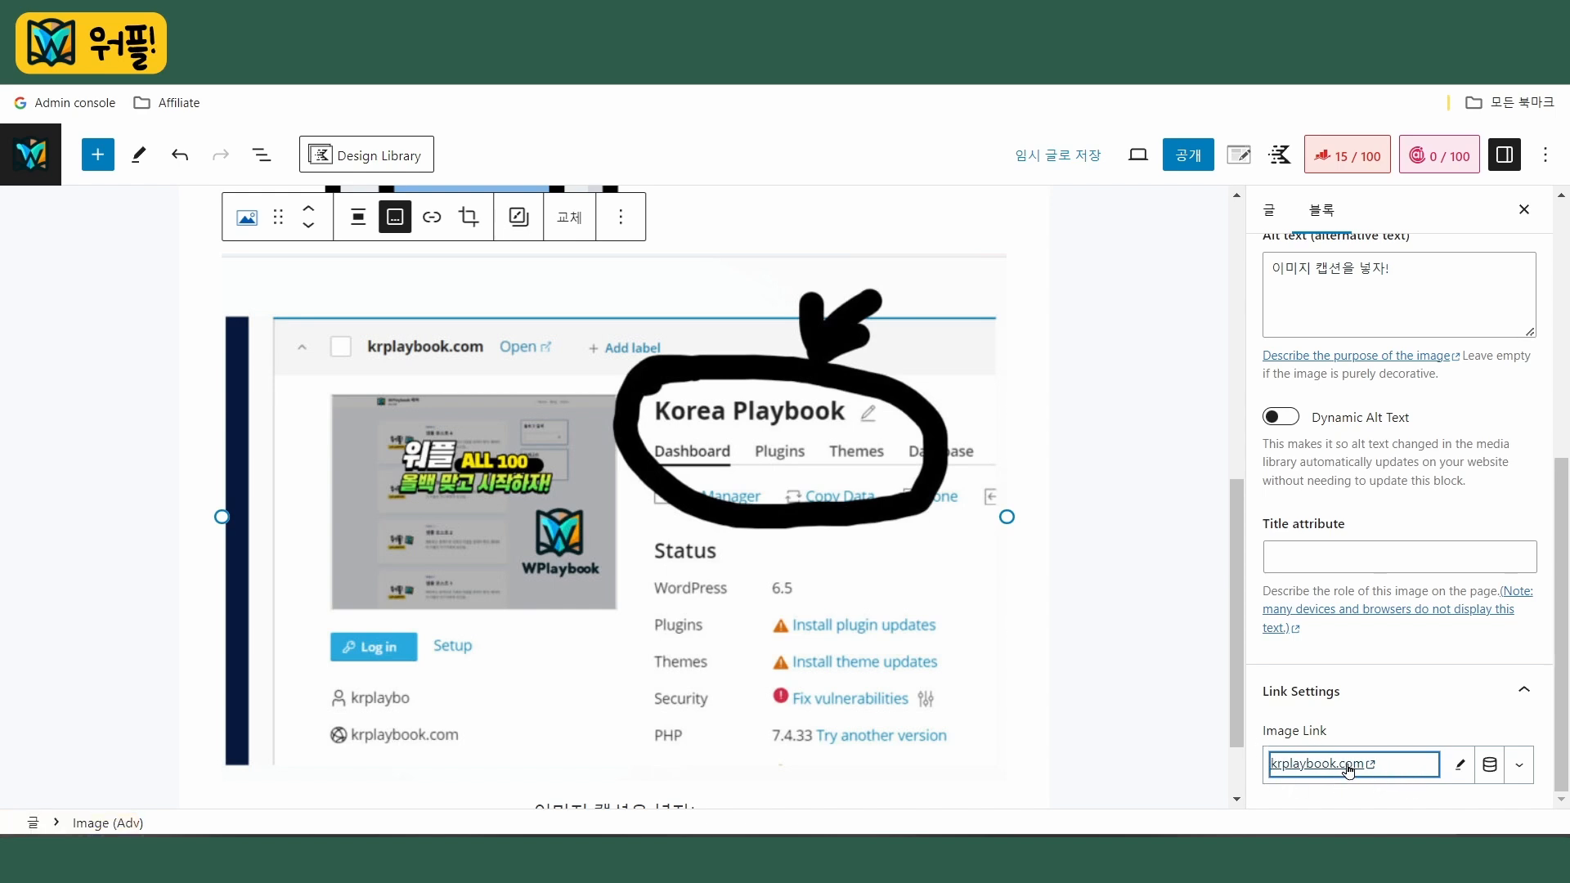
click(1460, 765)
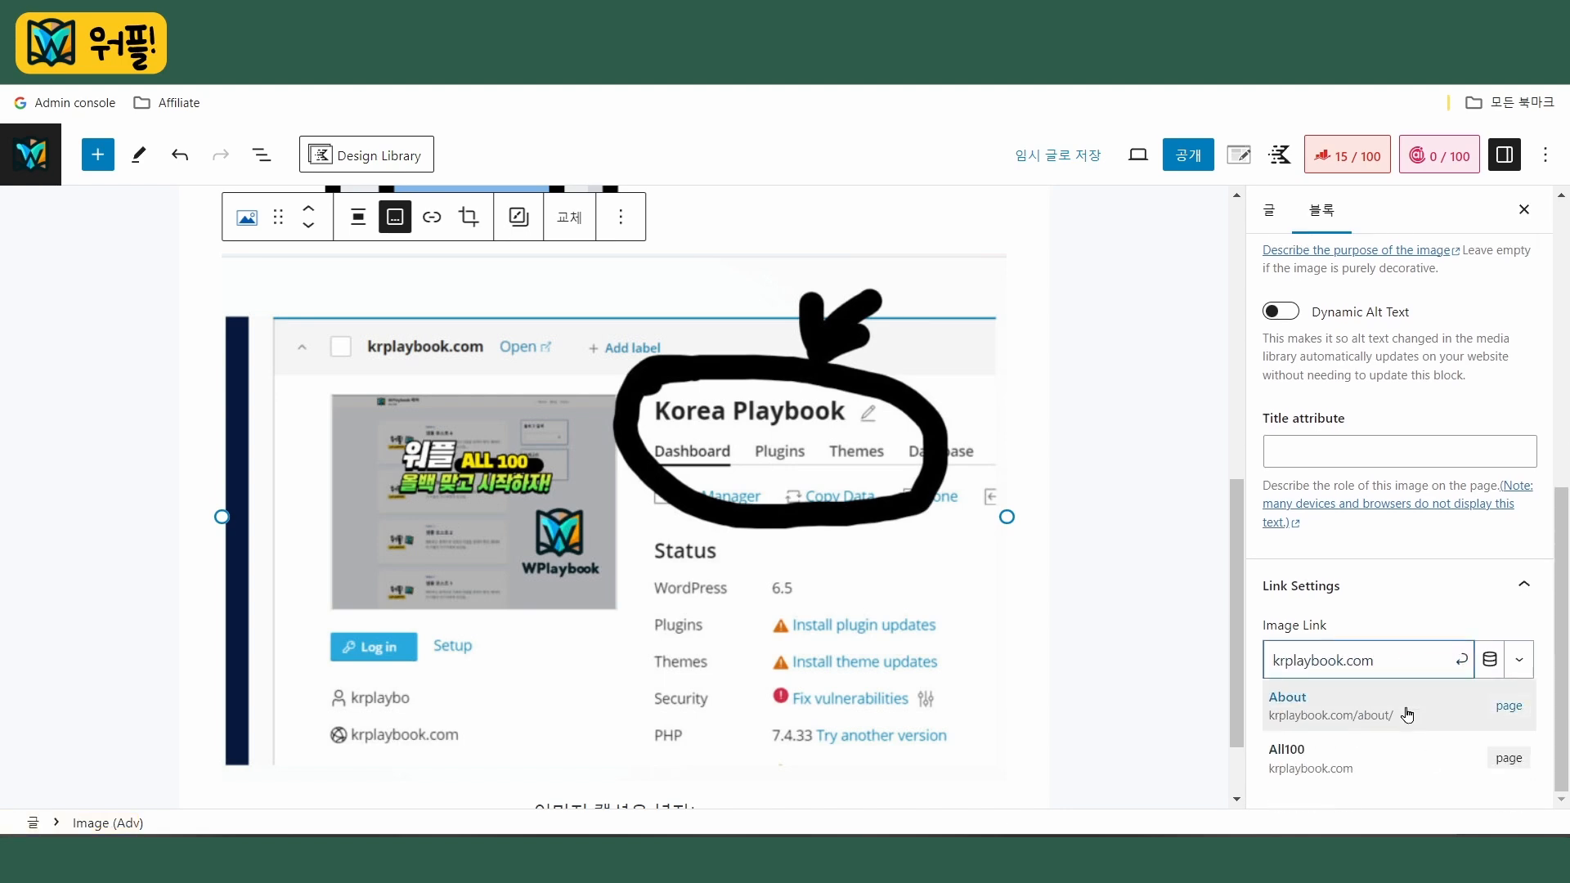
key(Return)
click(1317, 763)
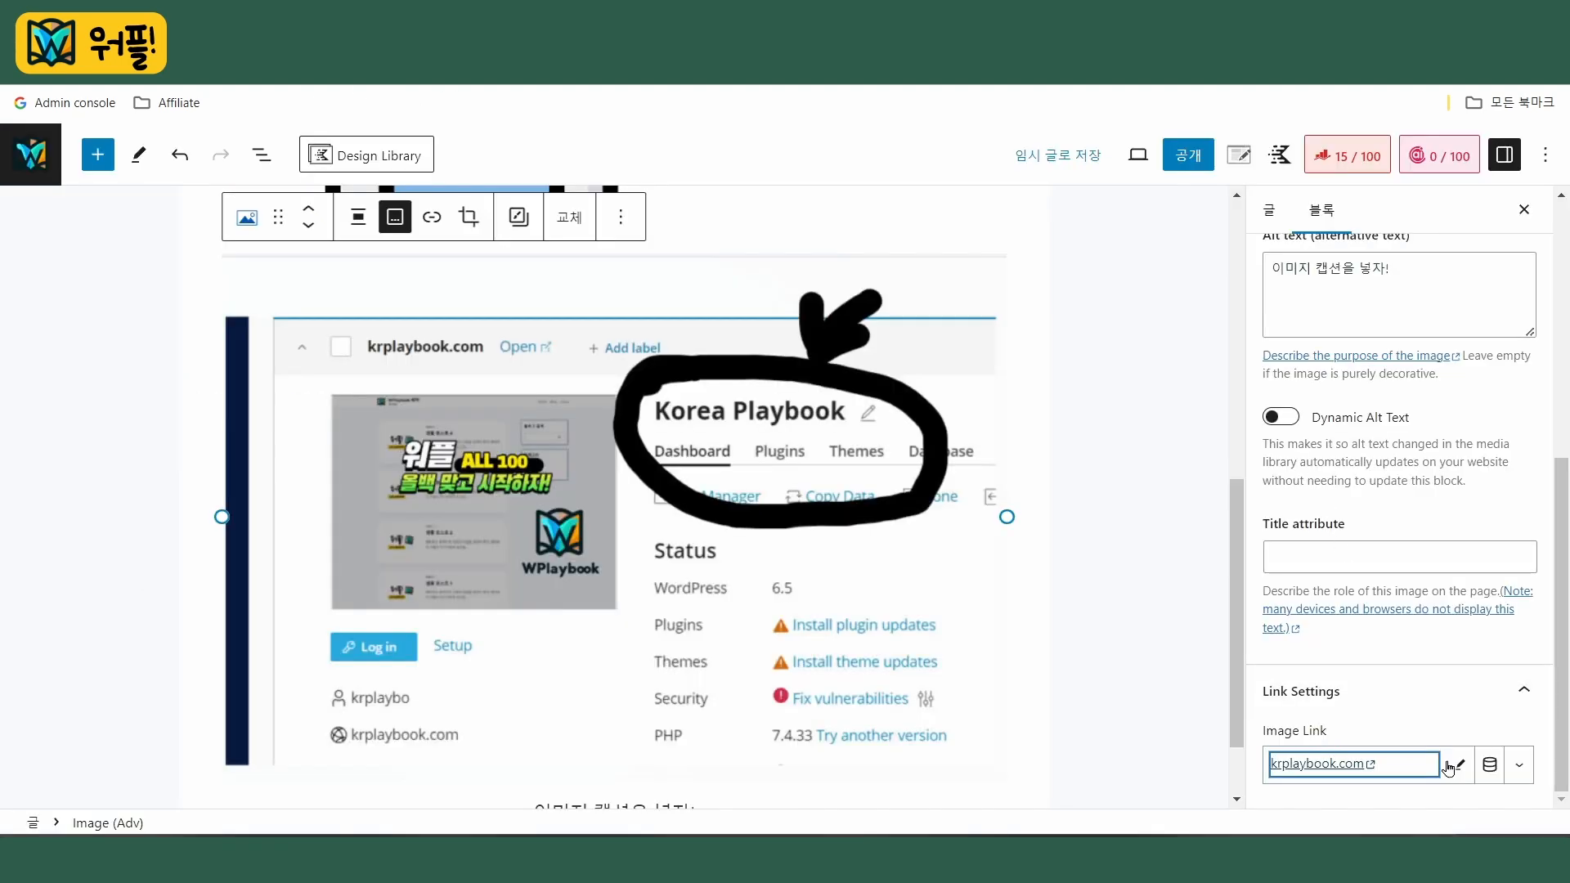
click(1462, 765)
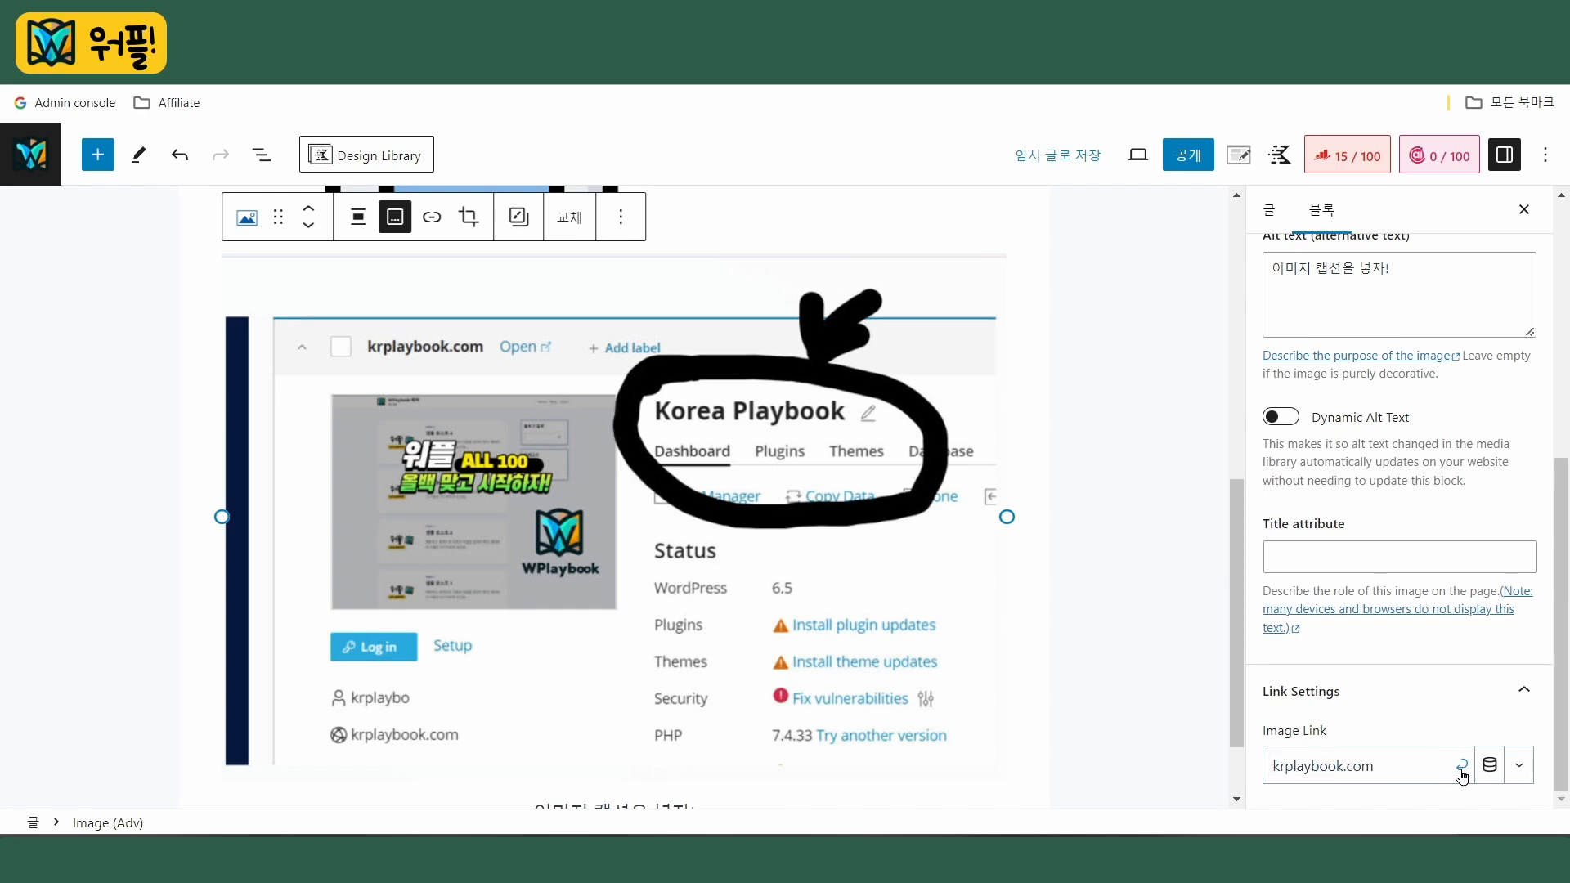
mouse_move(1406, 756)
mouse_down()
mouse_move(1218, 769)
mouse_move(1411, 766)
mouse_up()
click(1413, 766)
click(1432, 765)
click(1376, 763)
text(https://krplaybook.com/)
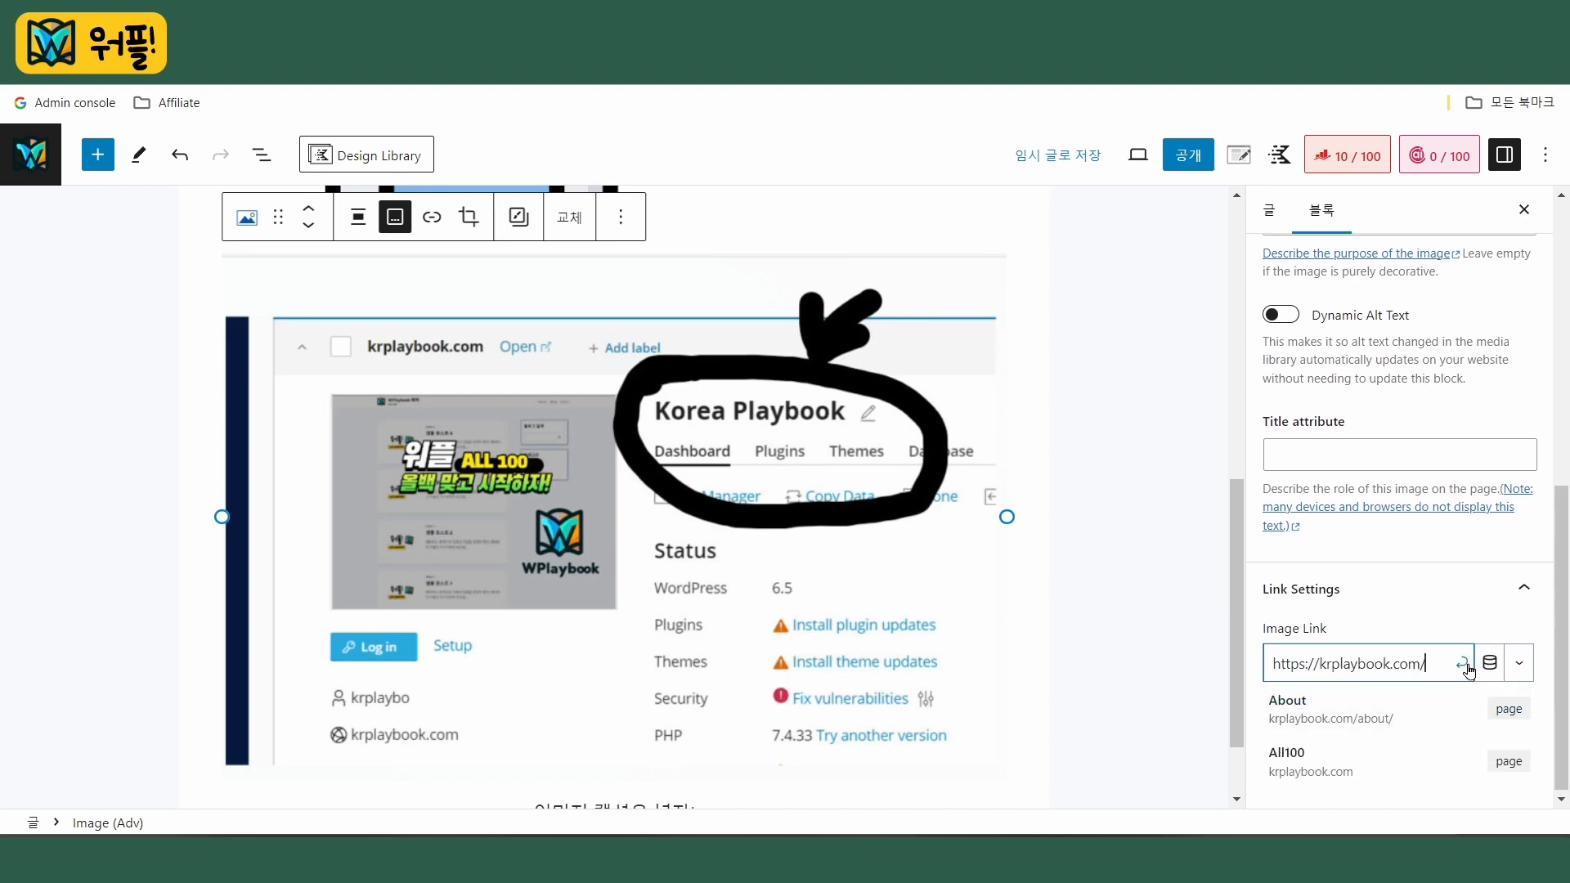
click(1462, 663)
click(1357, 769)
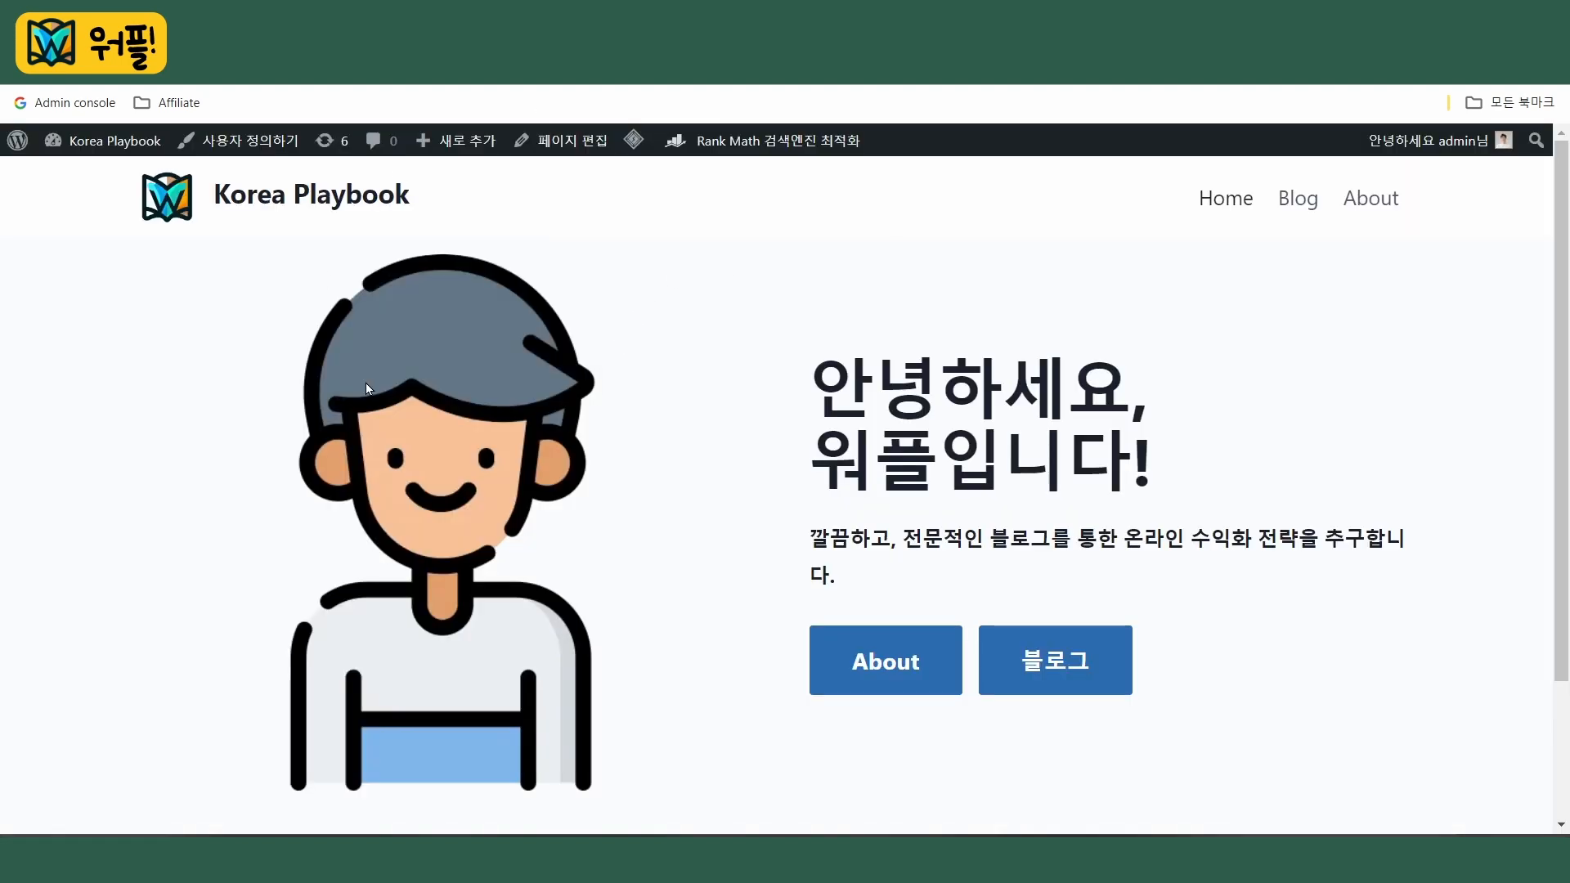
key(ctrl+w)
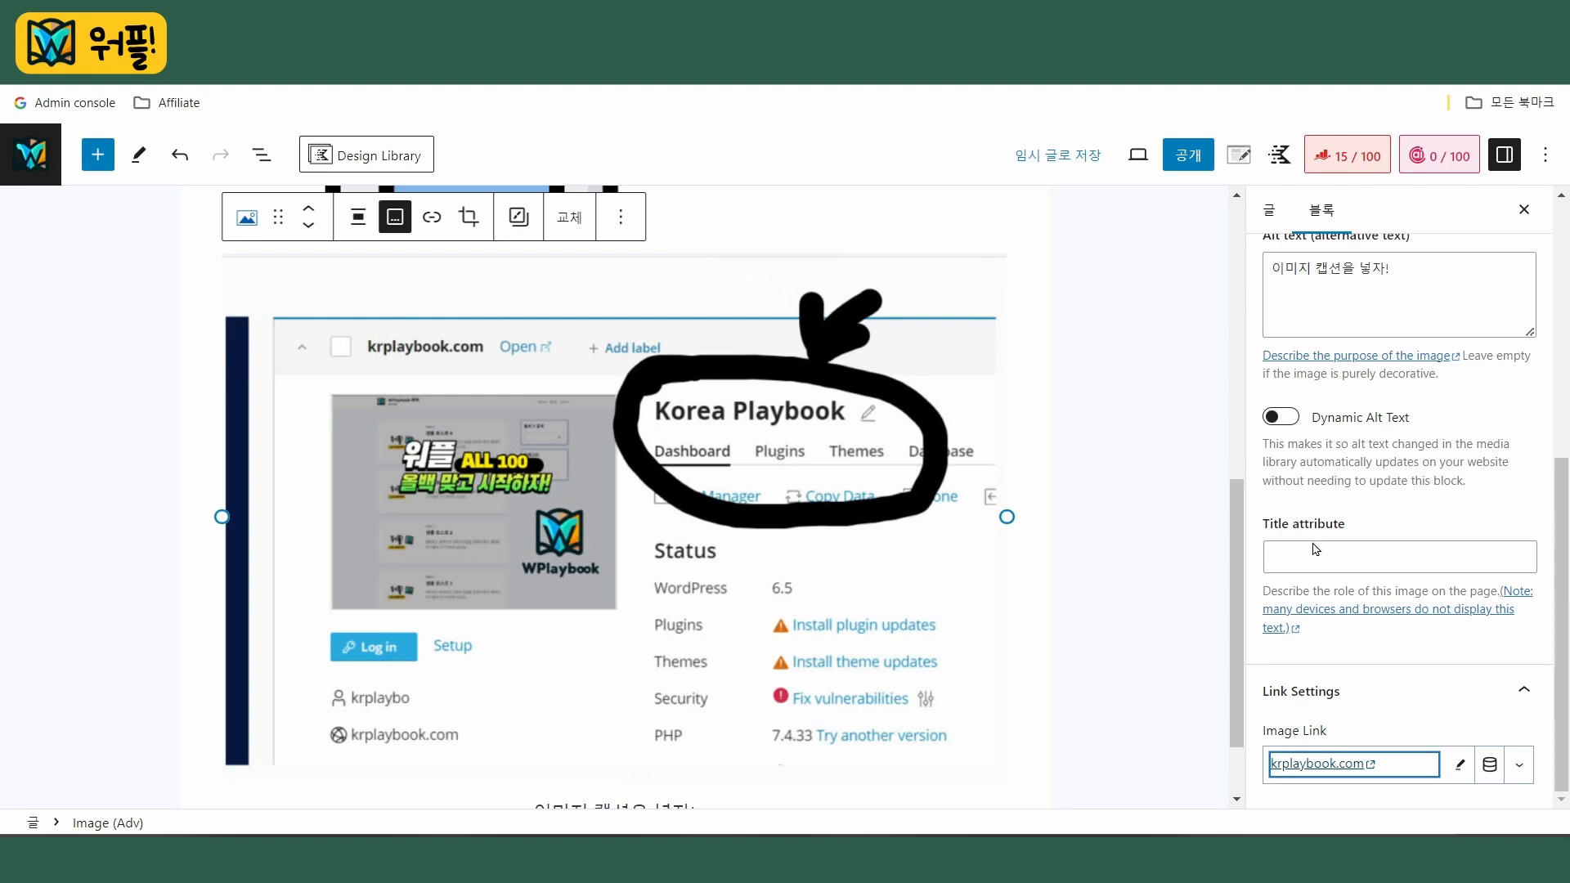
Enable the box shadow in the screenshot image's style settings, toggling it off and on to compare the effect
click(899, 615)
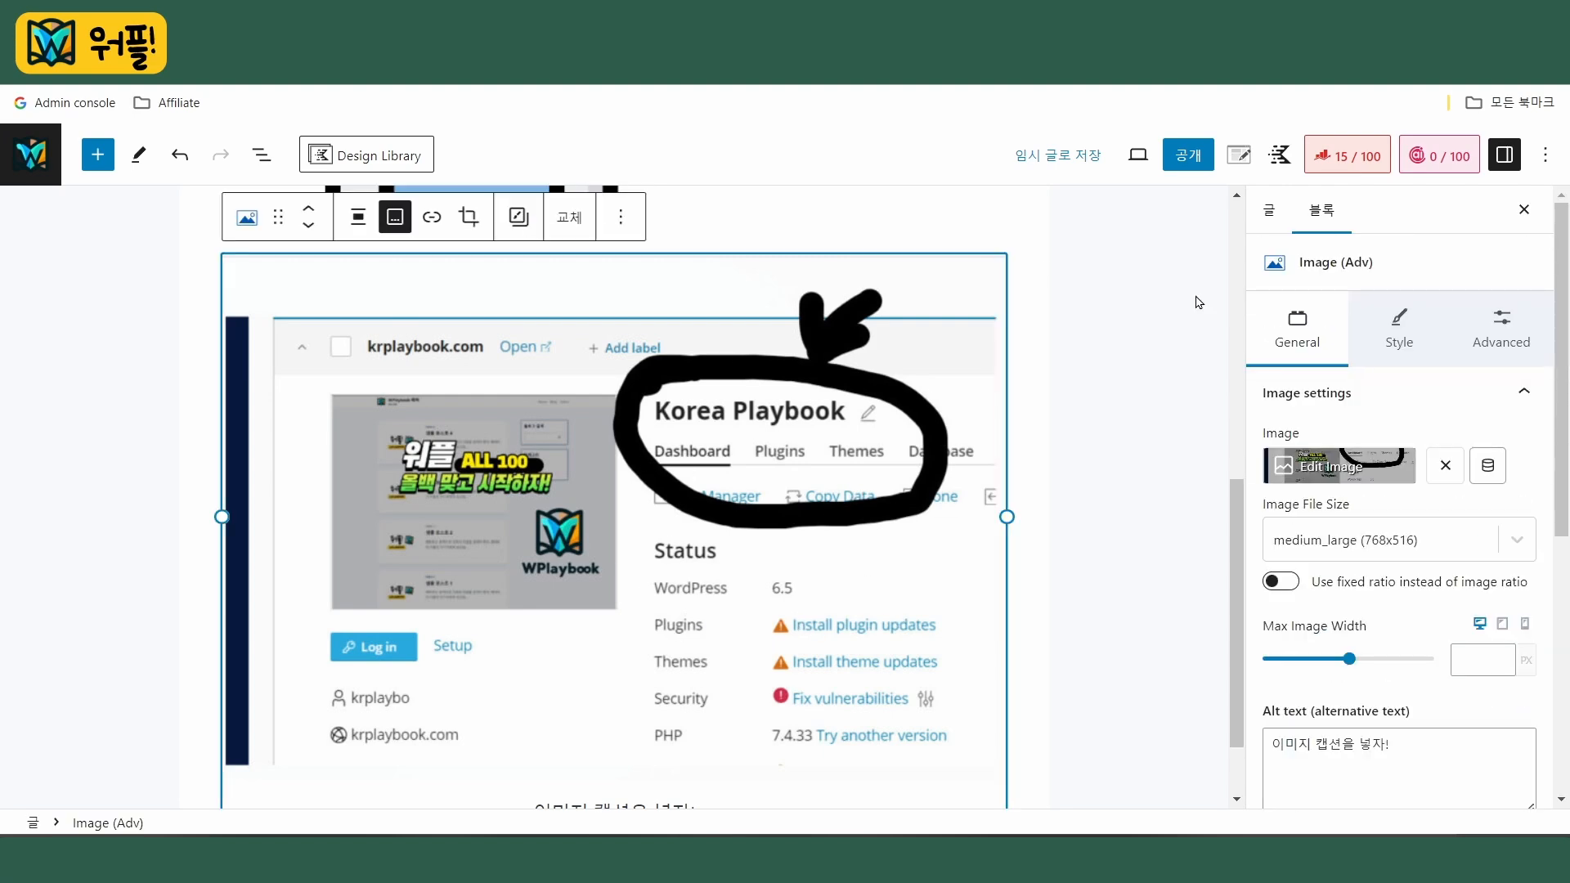
click(1402, 341)
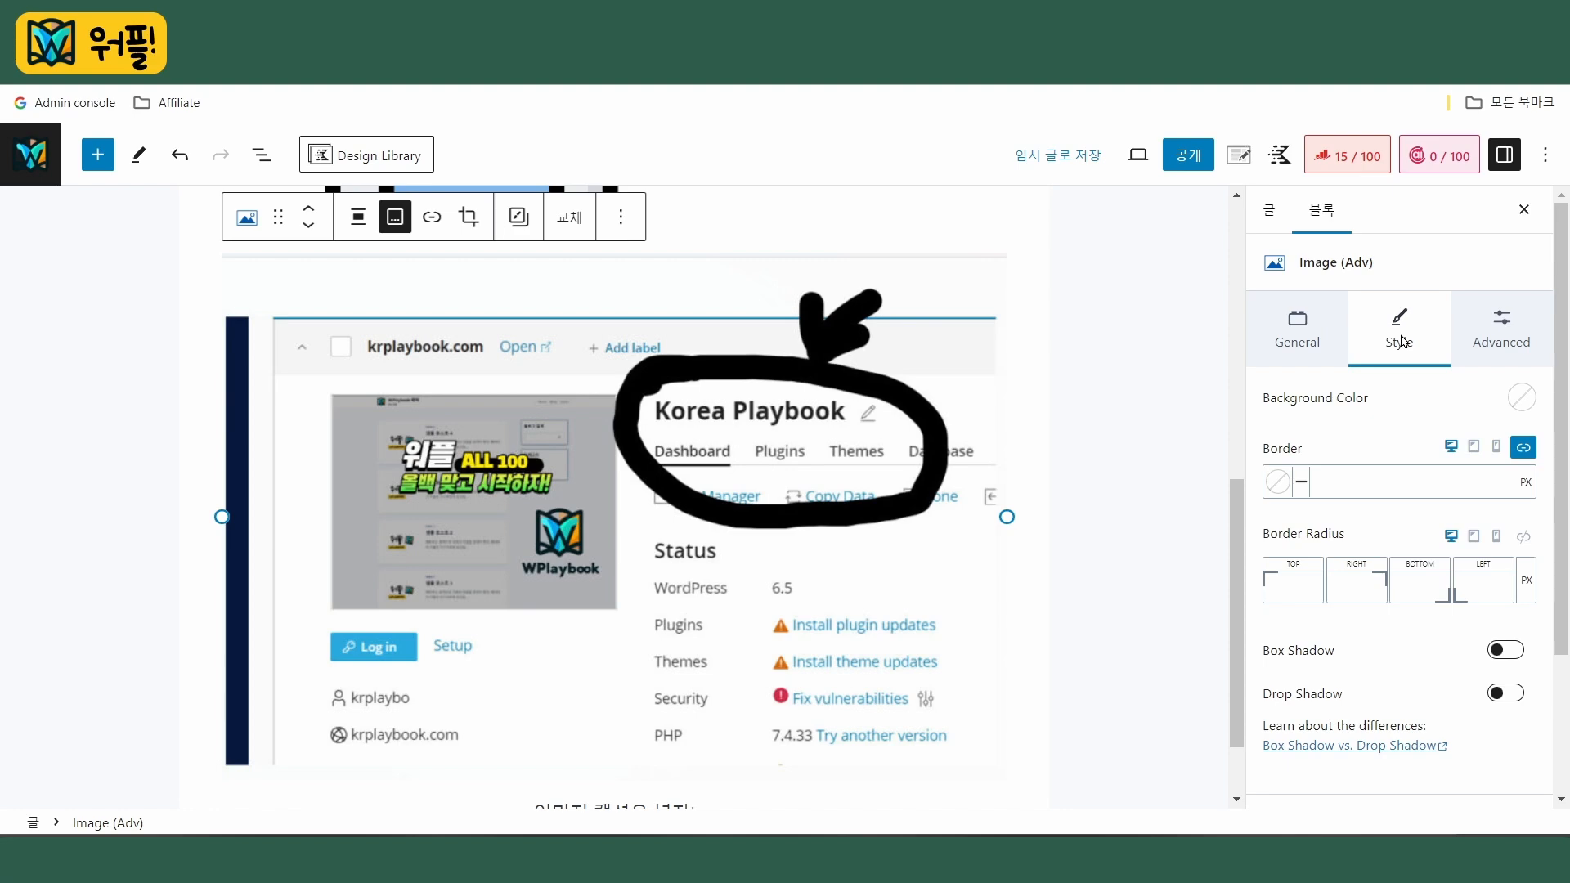
click(1507, 651)
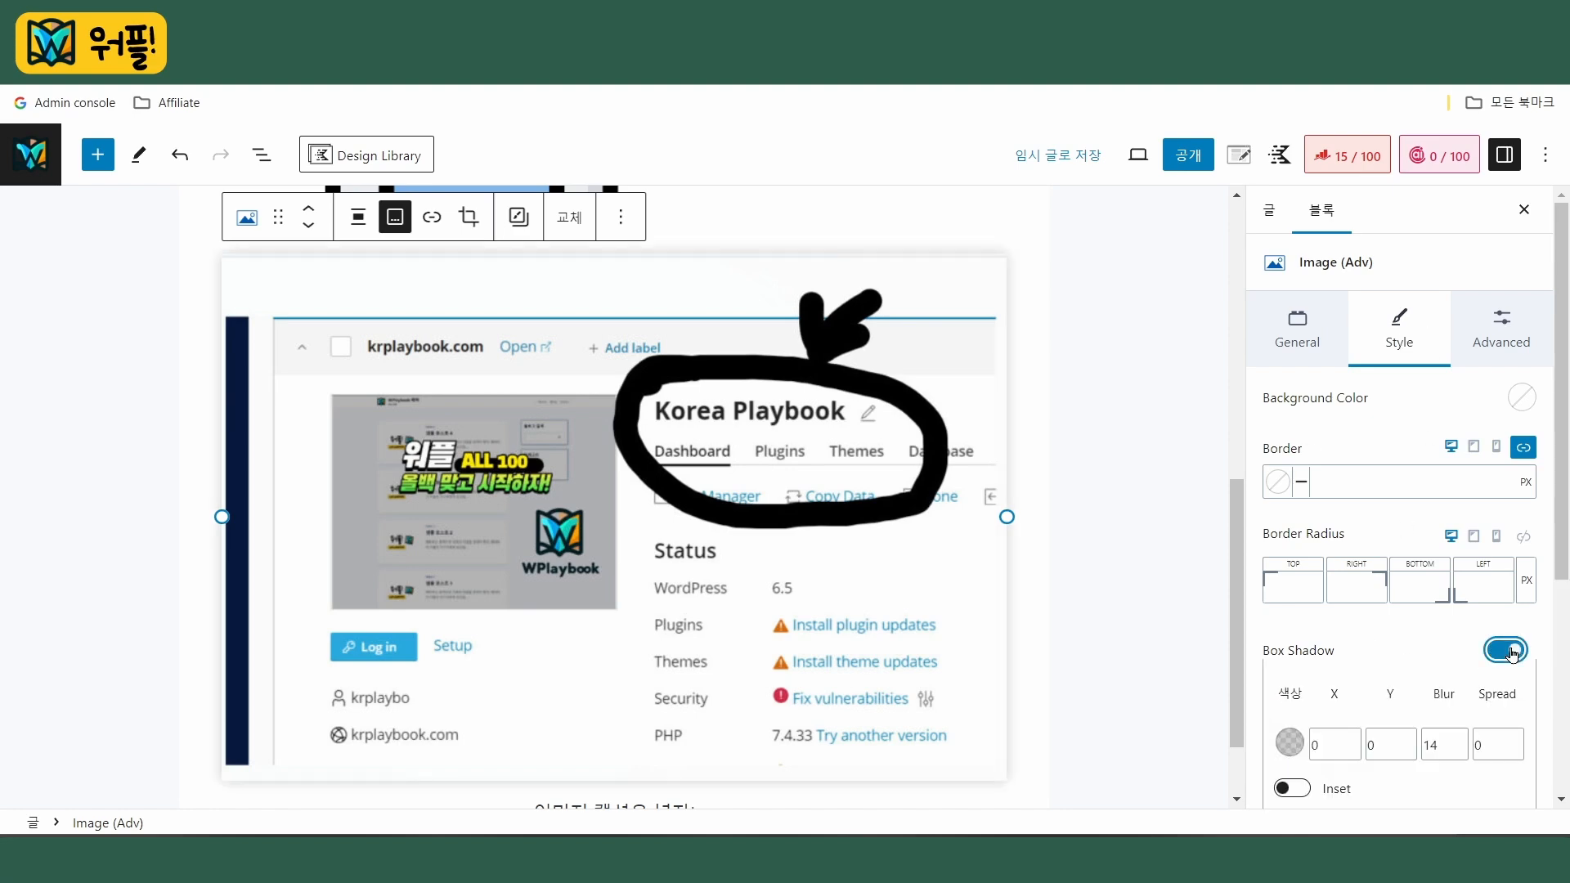
click(1509, 652)
click(1509, 652)
click(1503, 650)
click(1503, 650)
click(1499, 649)
click(1498, 649)
Give the screenshot image a 2 px border in the darker blue palette colour
click(1349, 483)
text(2)
click(1277, 482)
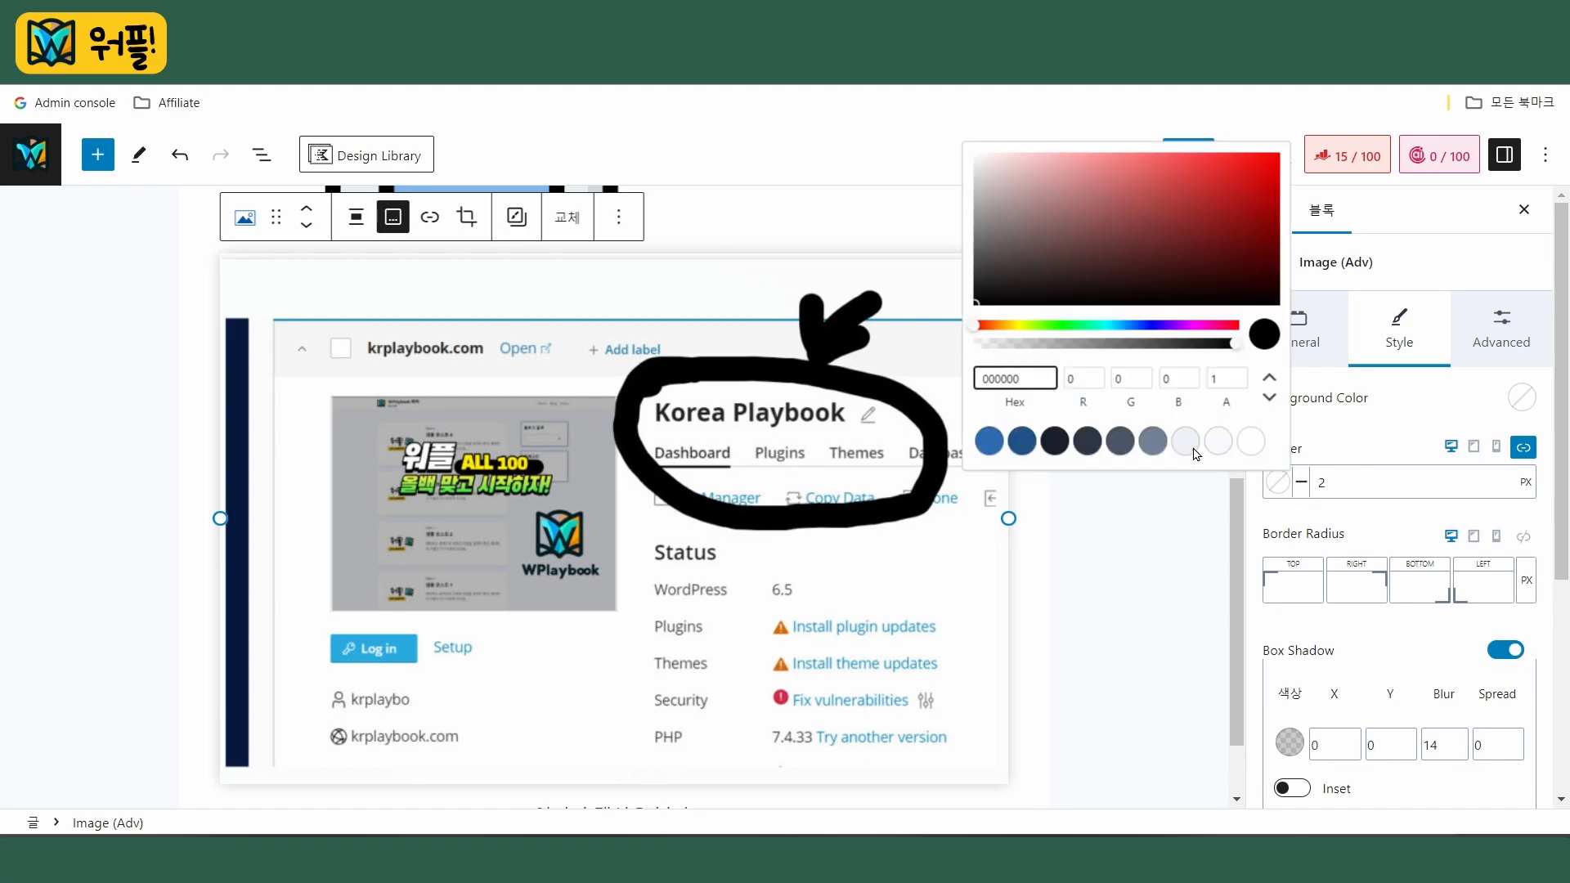
click(1023, 444)
click(1297, 588)
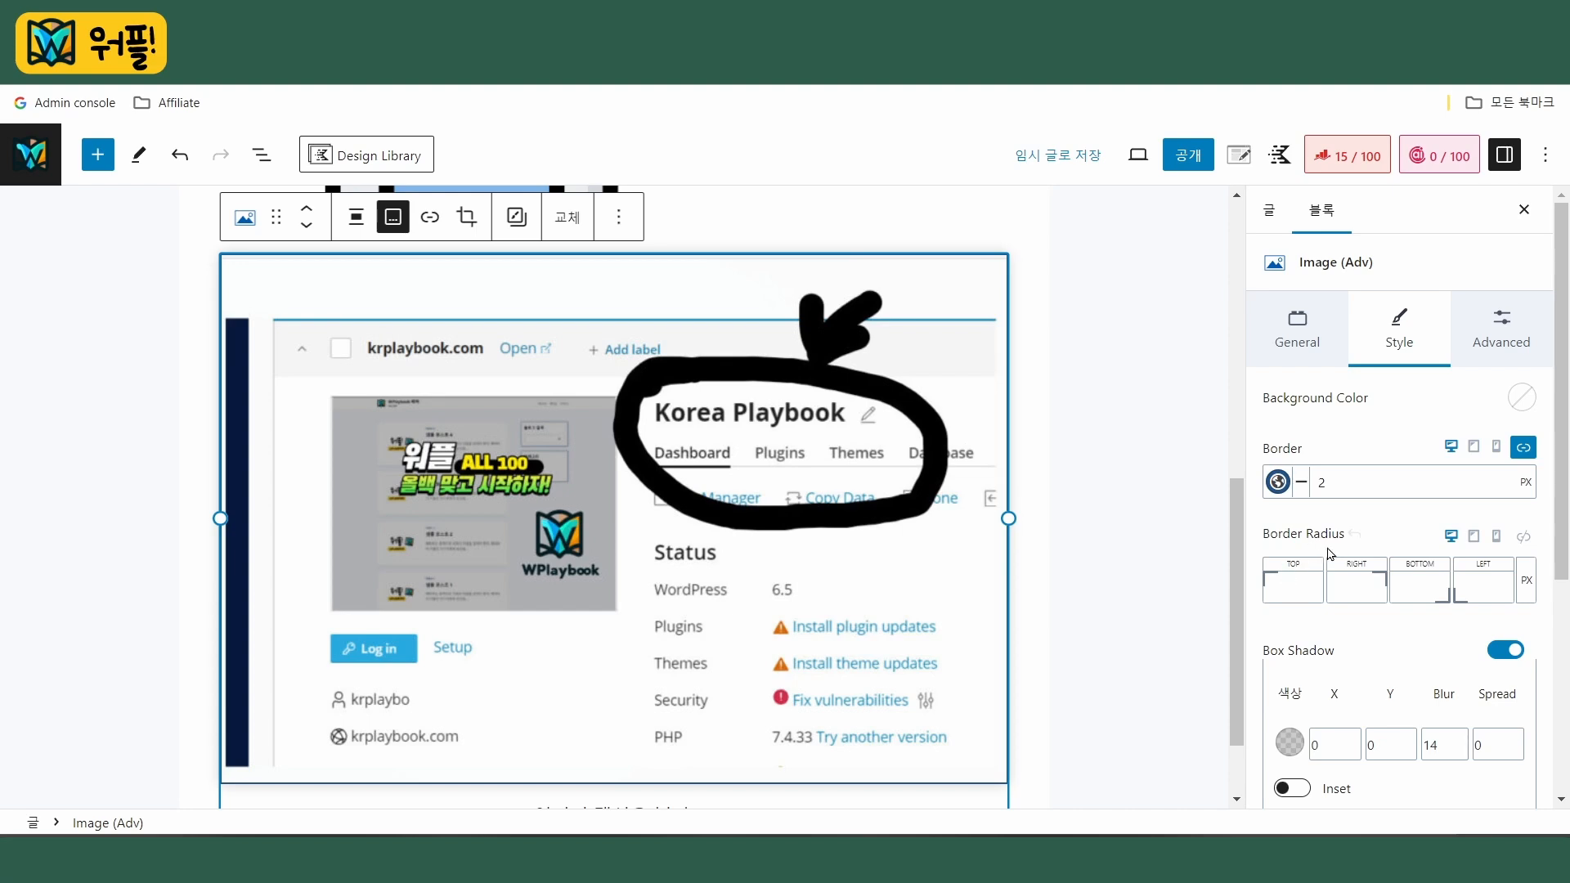
Set the border radius to 20 px on all four corners, then deselect and reselect the image to check the result
click(1303, 586)
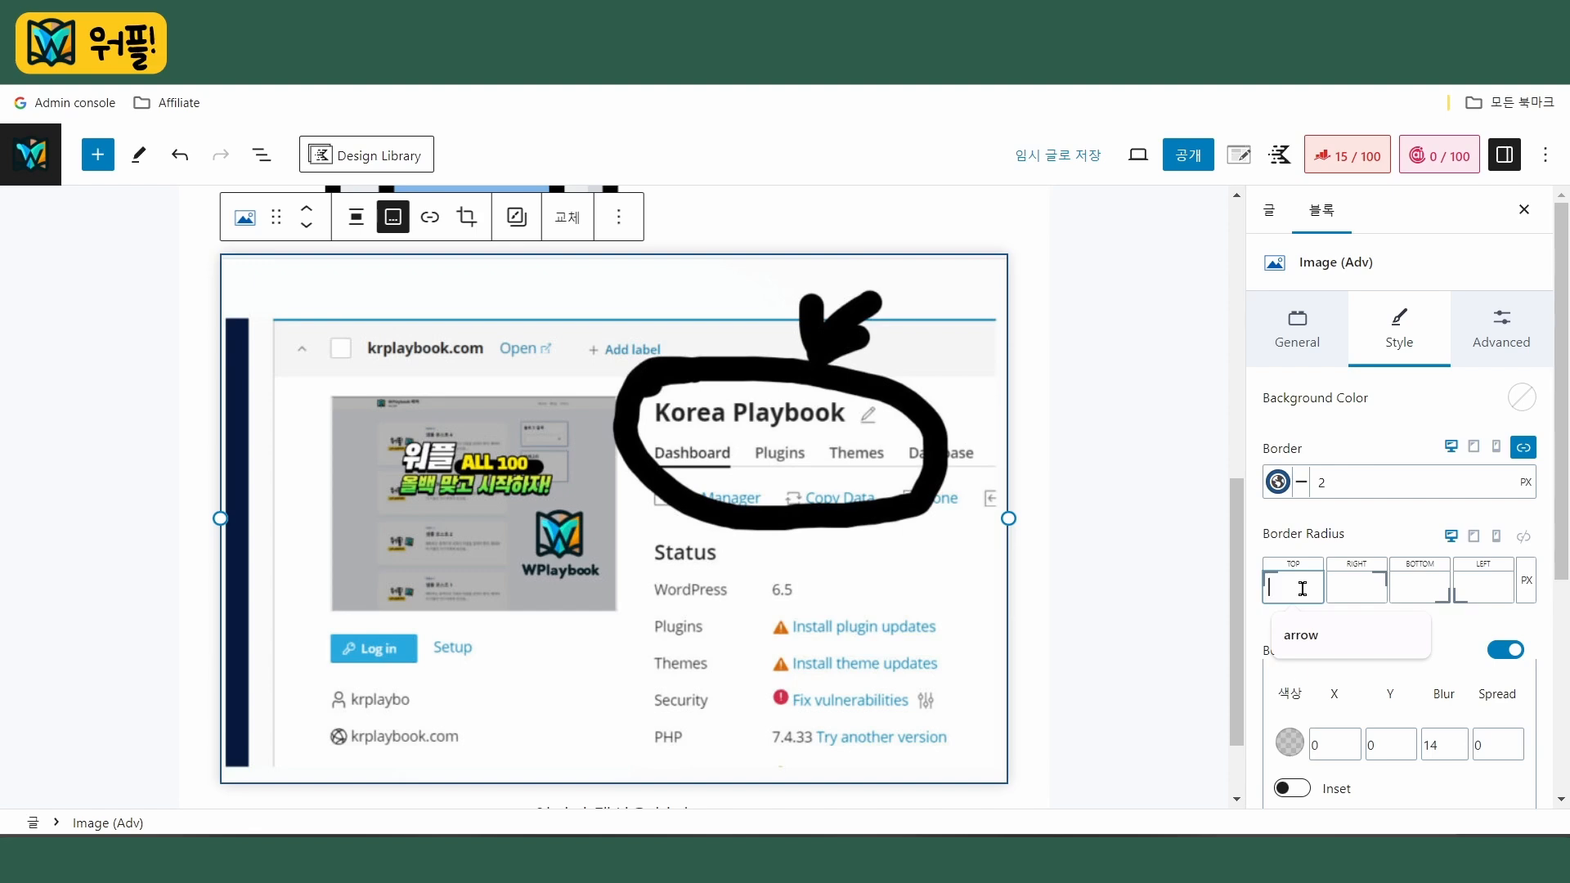
text(20)
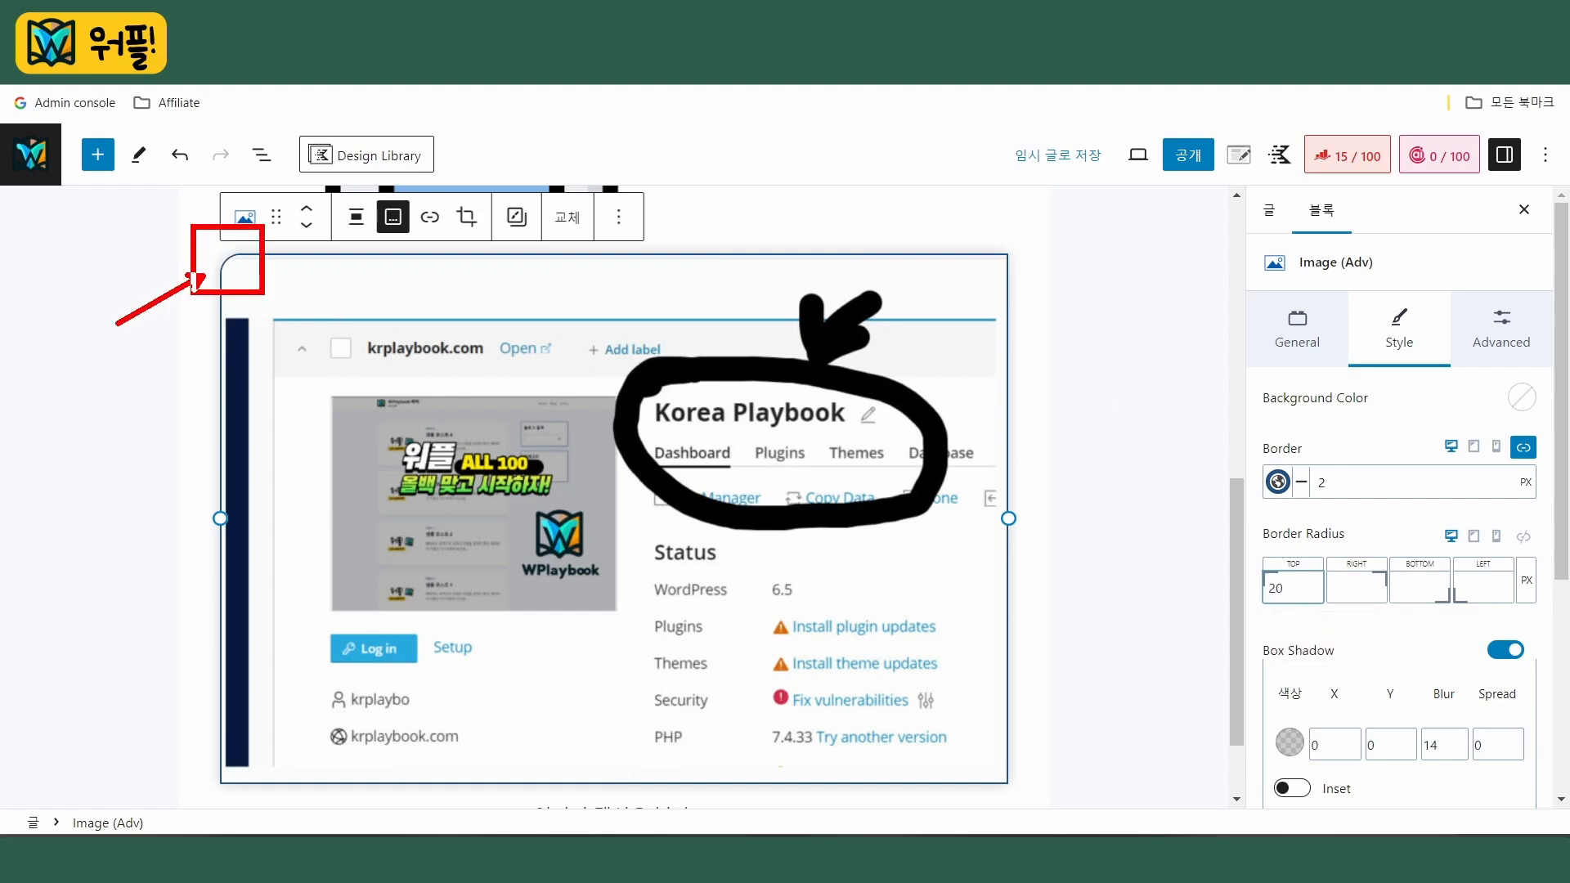
click(1343, 579)
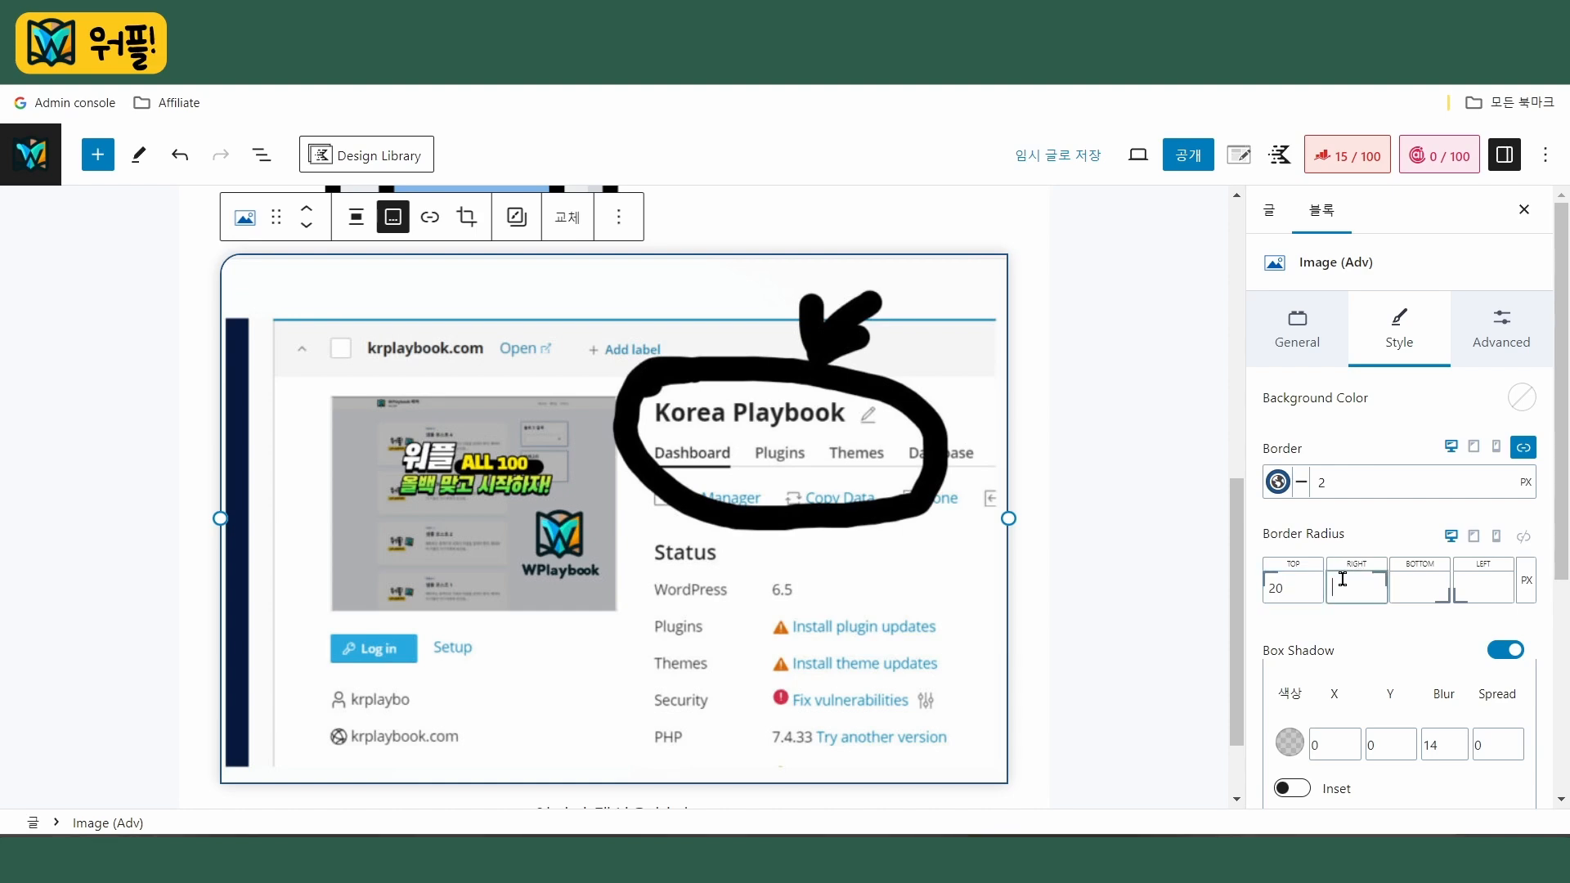
text(20)
key(Tab)
text(20)
key(Tab)
text(20)
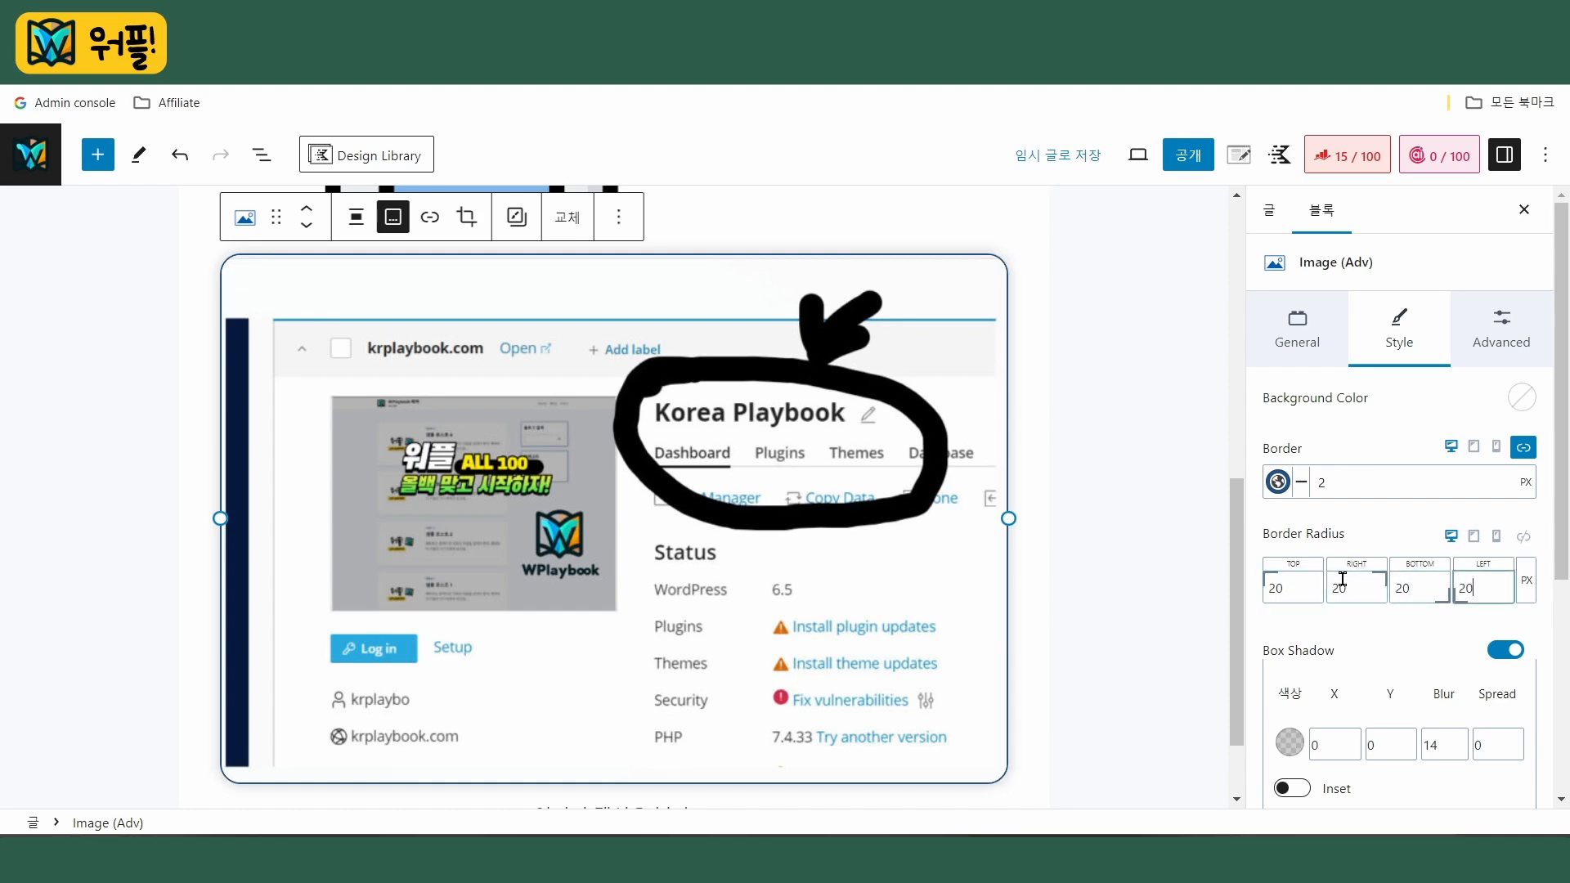
key(Tab)
click(1050, 403)
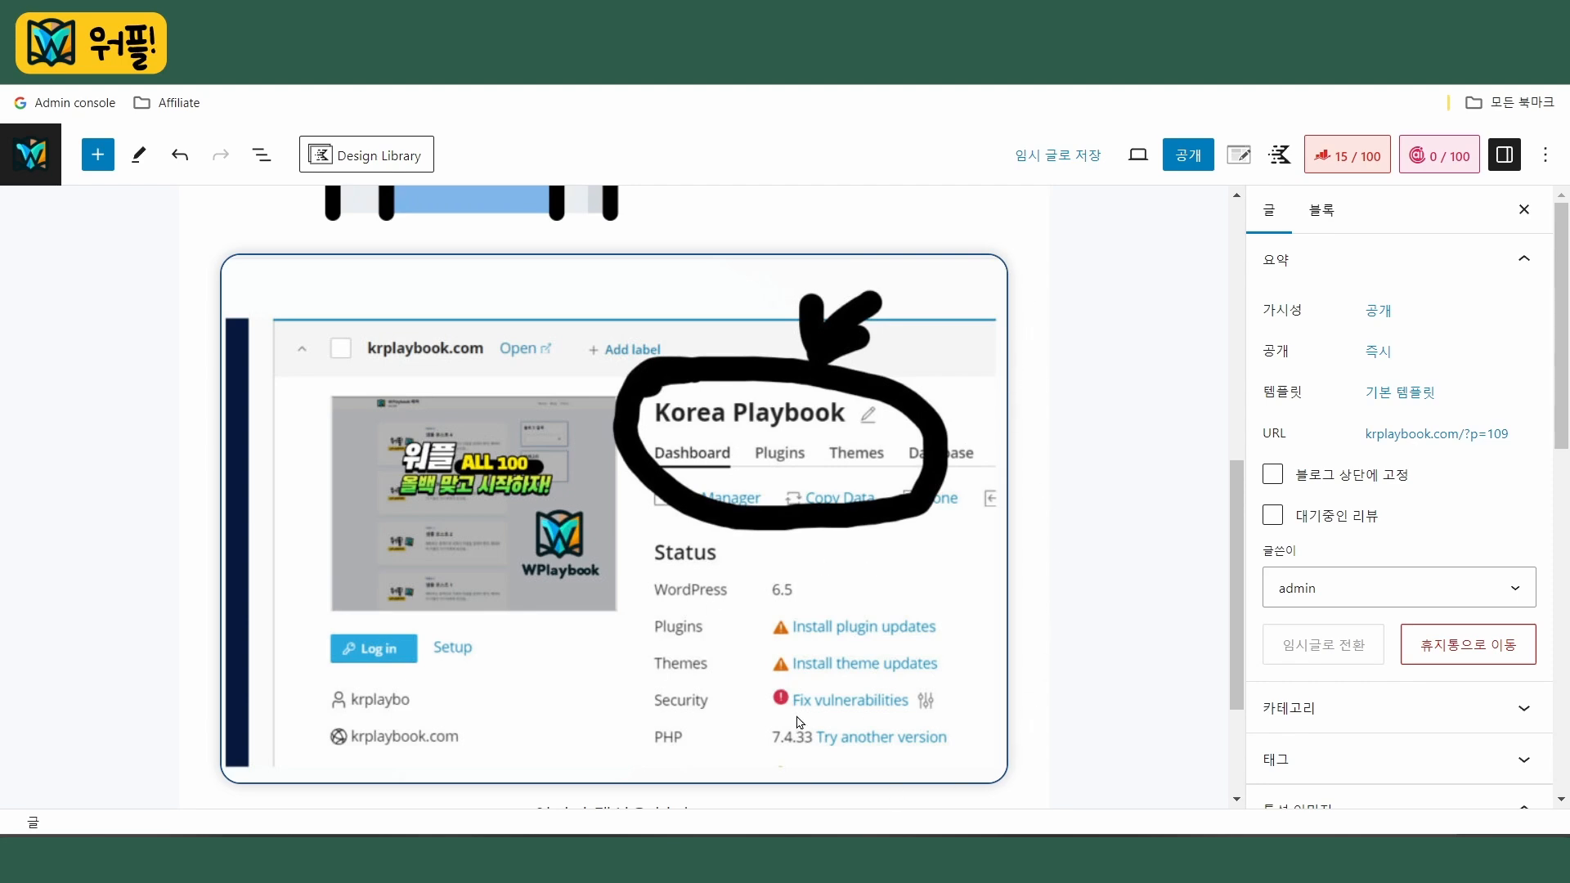
click(962, 575)
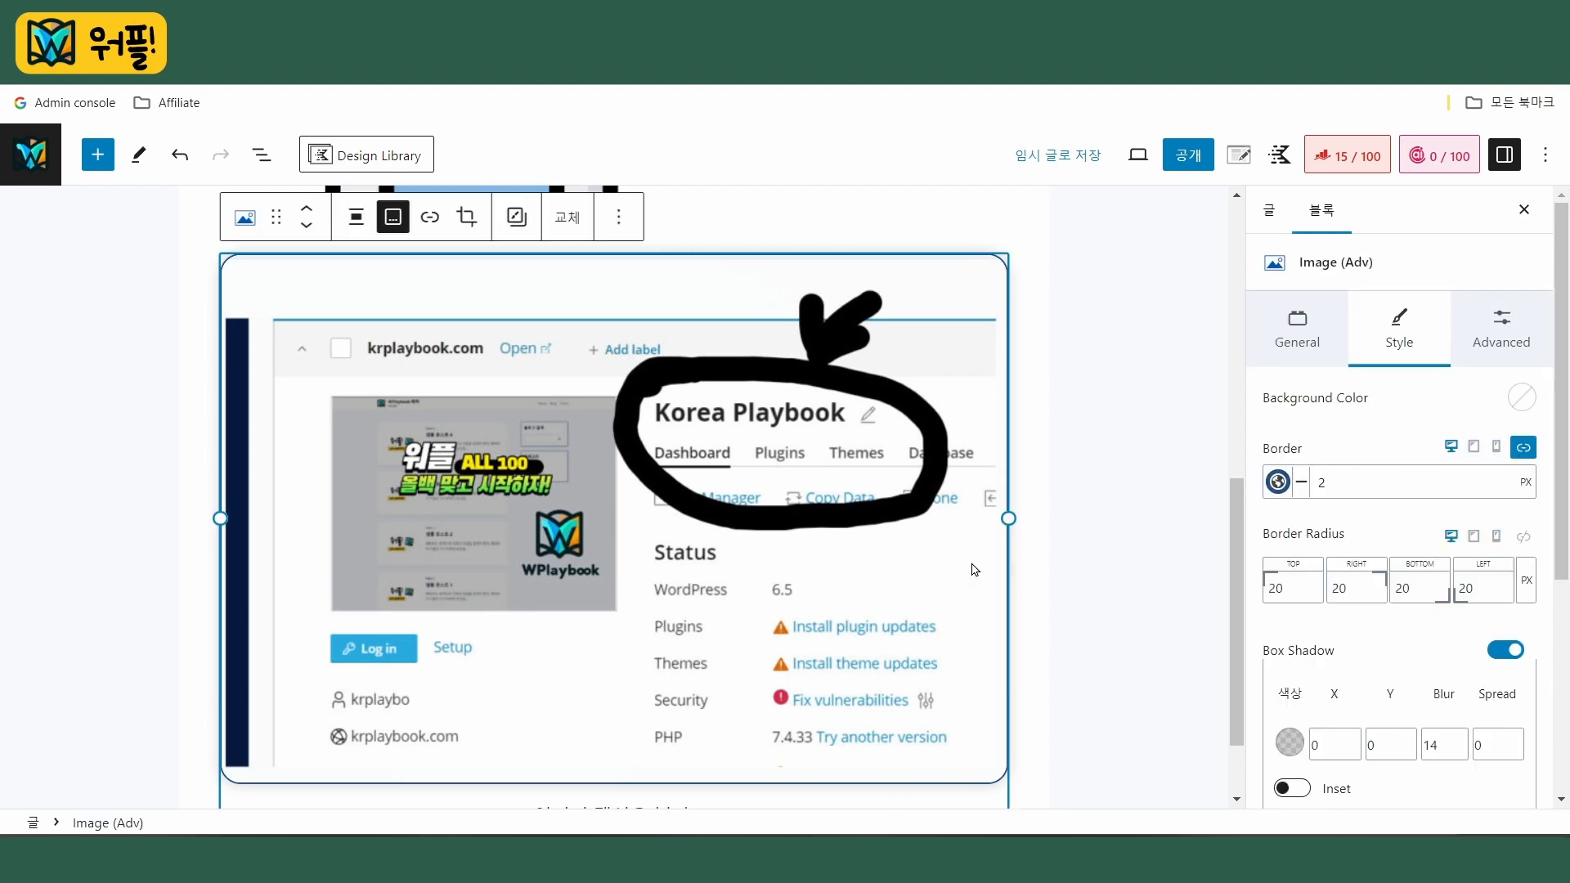
Review the screenshot image's border, border radius, box shadow and drop shadow style settings, then deselect and reselect the image
scroll(975, 570, down, 1)
scroll(975, 570, up, 1)
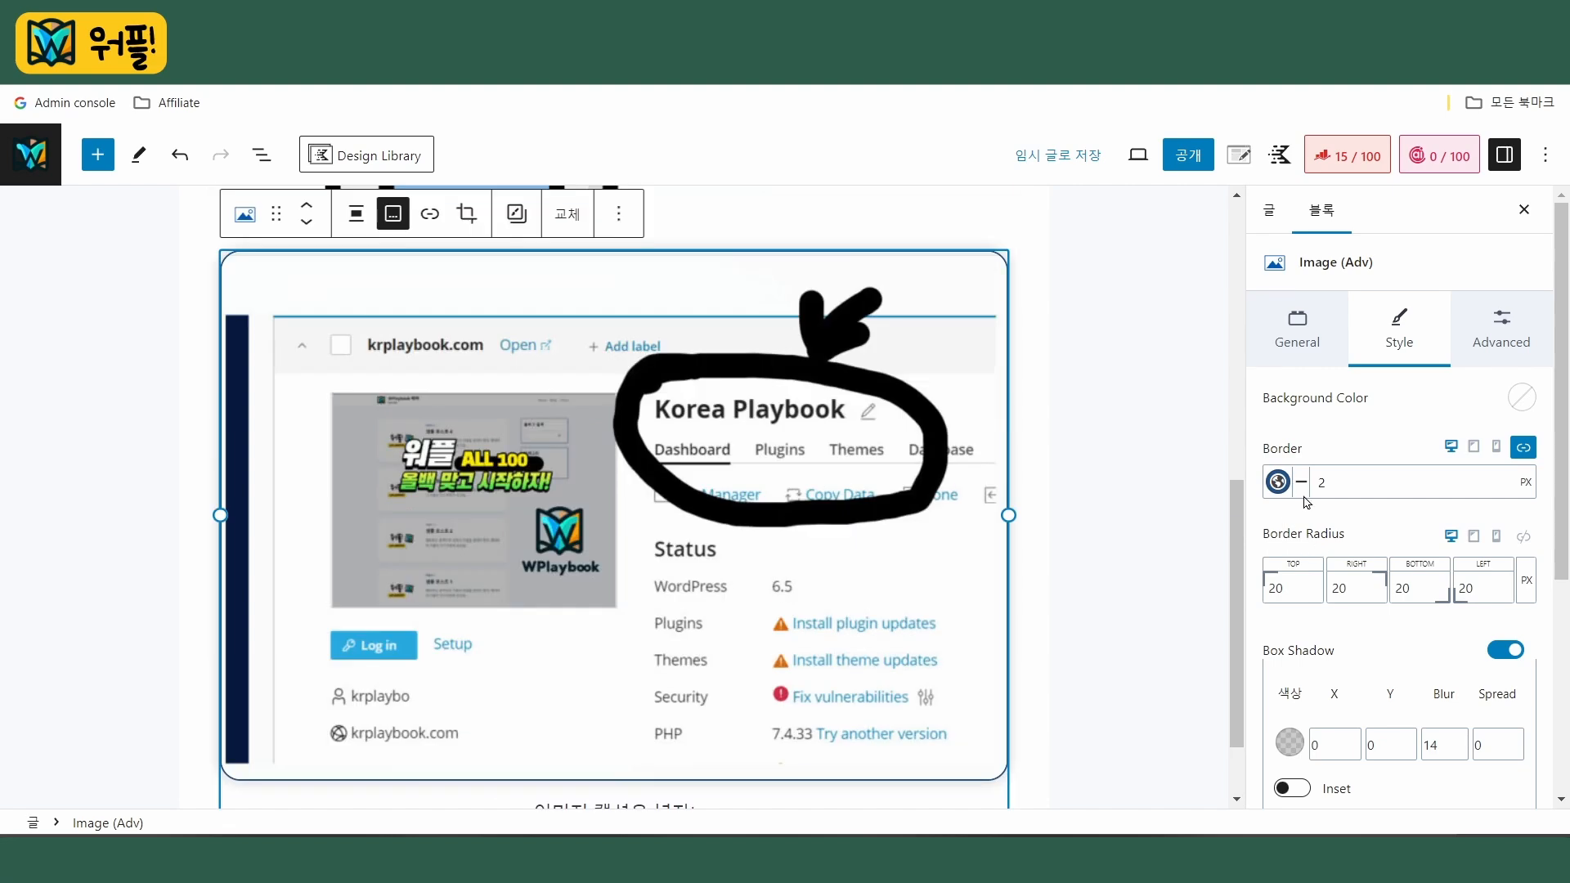
scroll(1333, 575, down, 1)
scroll(1333, 575, down, 3)
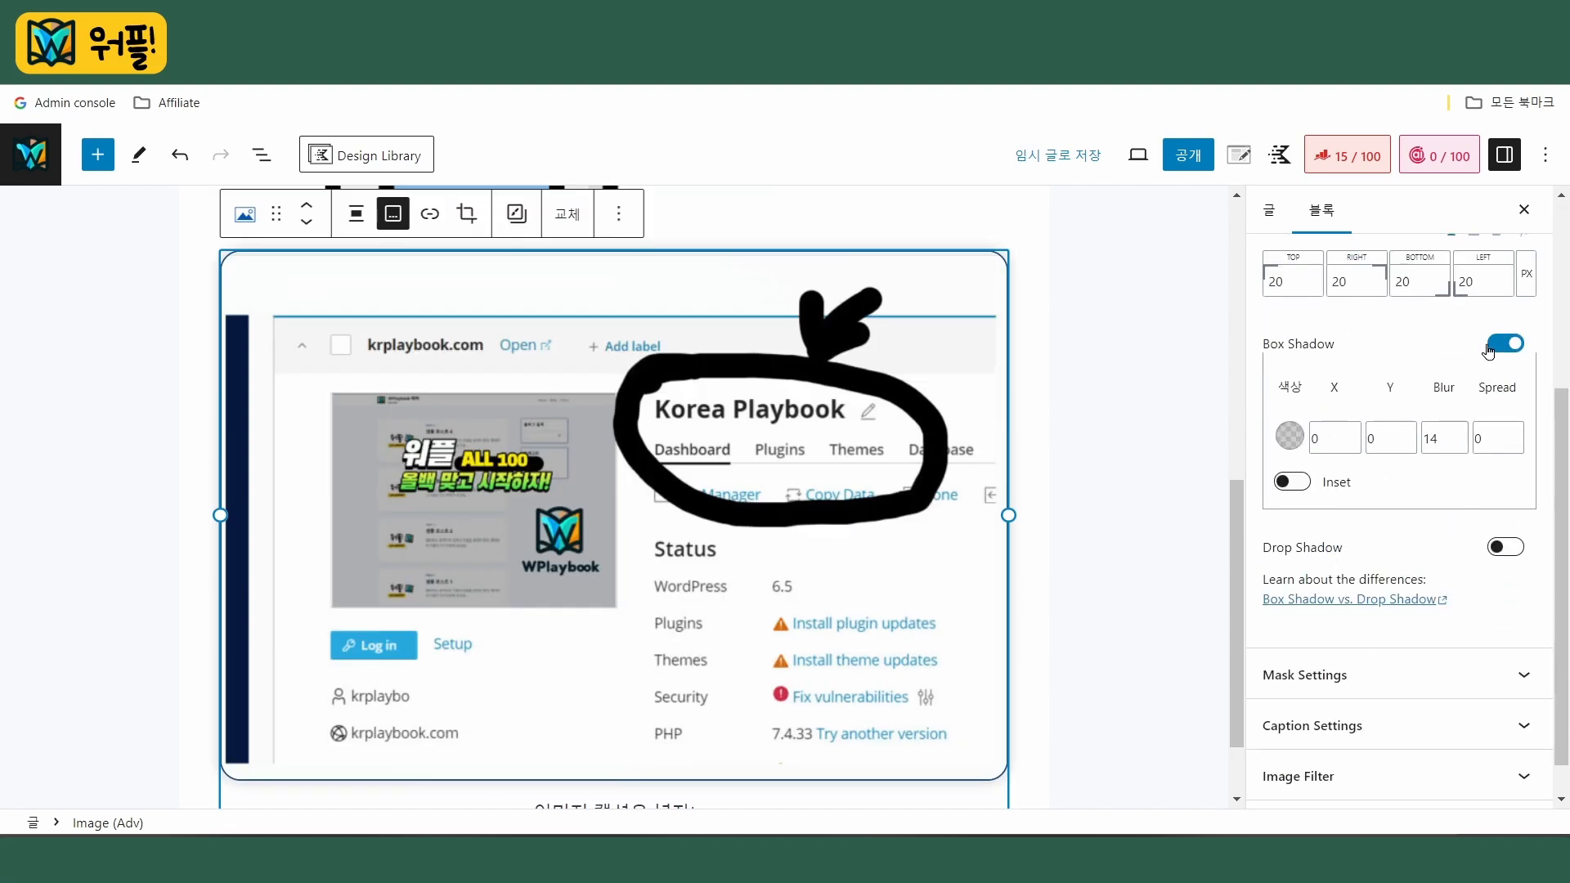
scroll(1505, 393, up, 3)
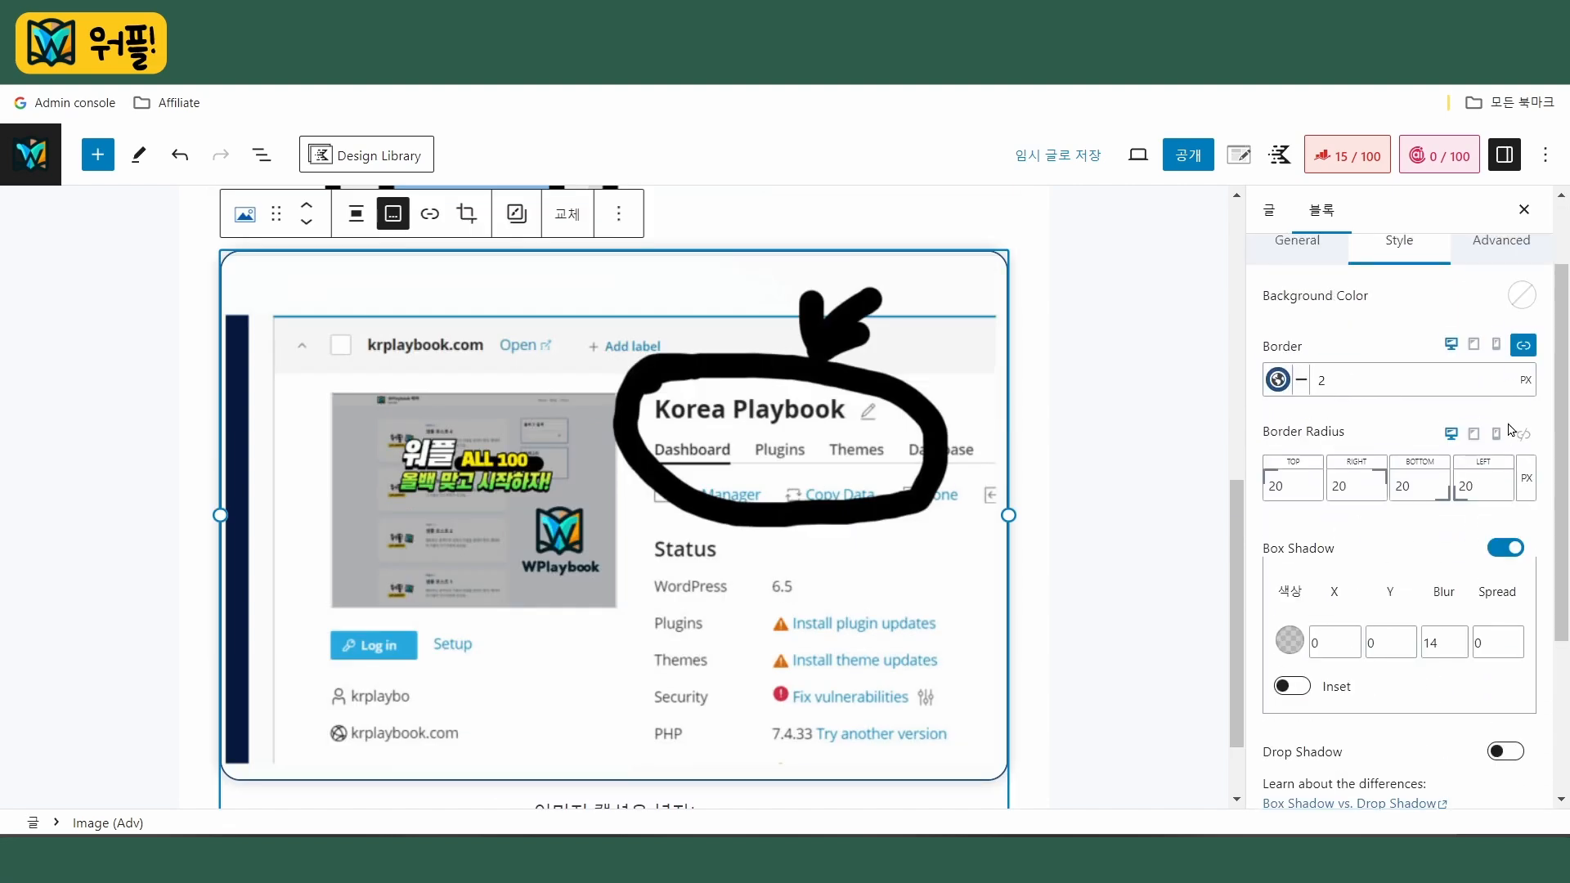
click(1127, 520)
click(908, 588)
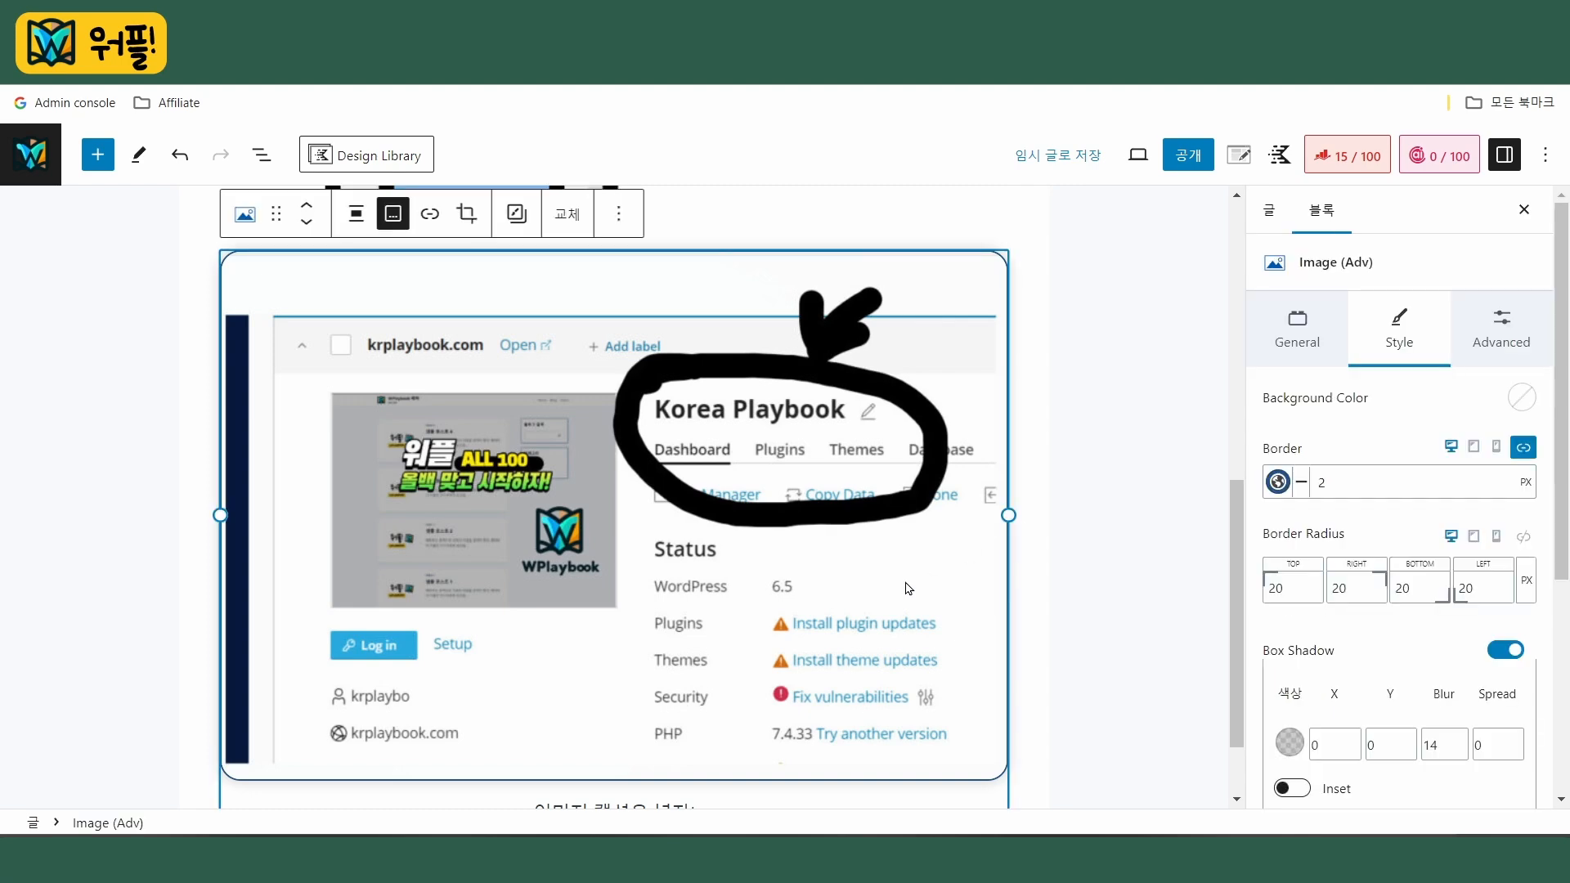
Deselect the image and look over the post from the title through both images to the caption
scroll(909, 588, down, 1)
scroll(916, 585, up, 8)
click(1124, 491)
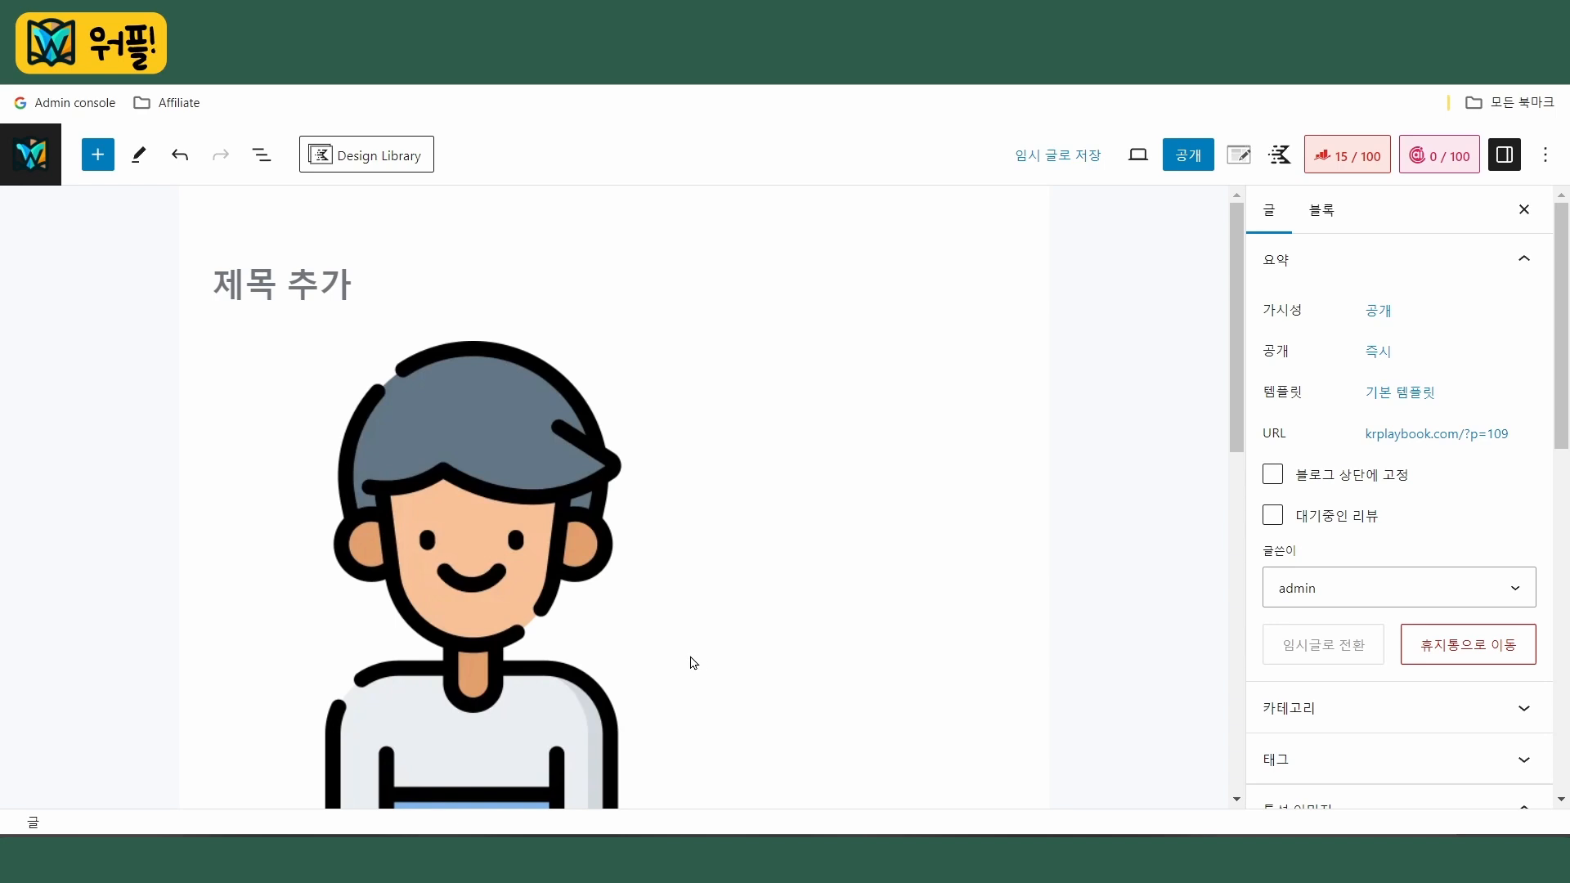
scroll(694, 662, down, 5)
scroll(710, 658, down, 4)
scroll(710, 658, up, 1)
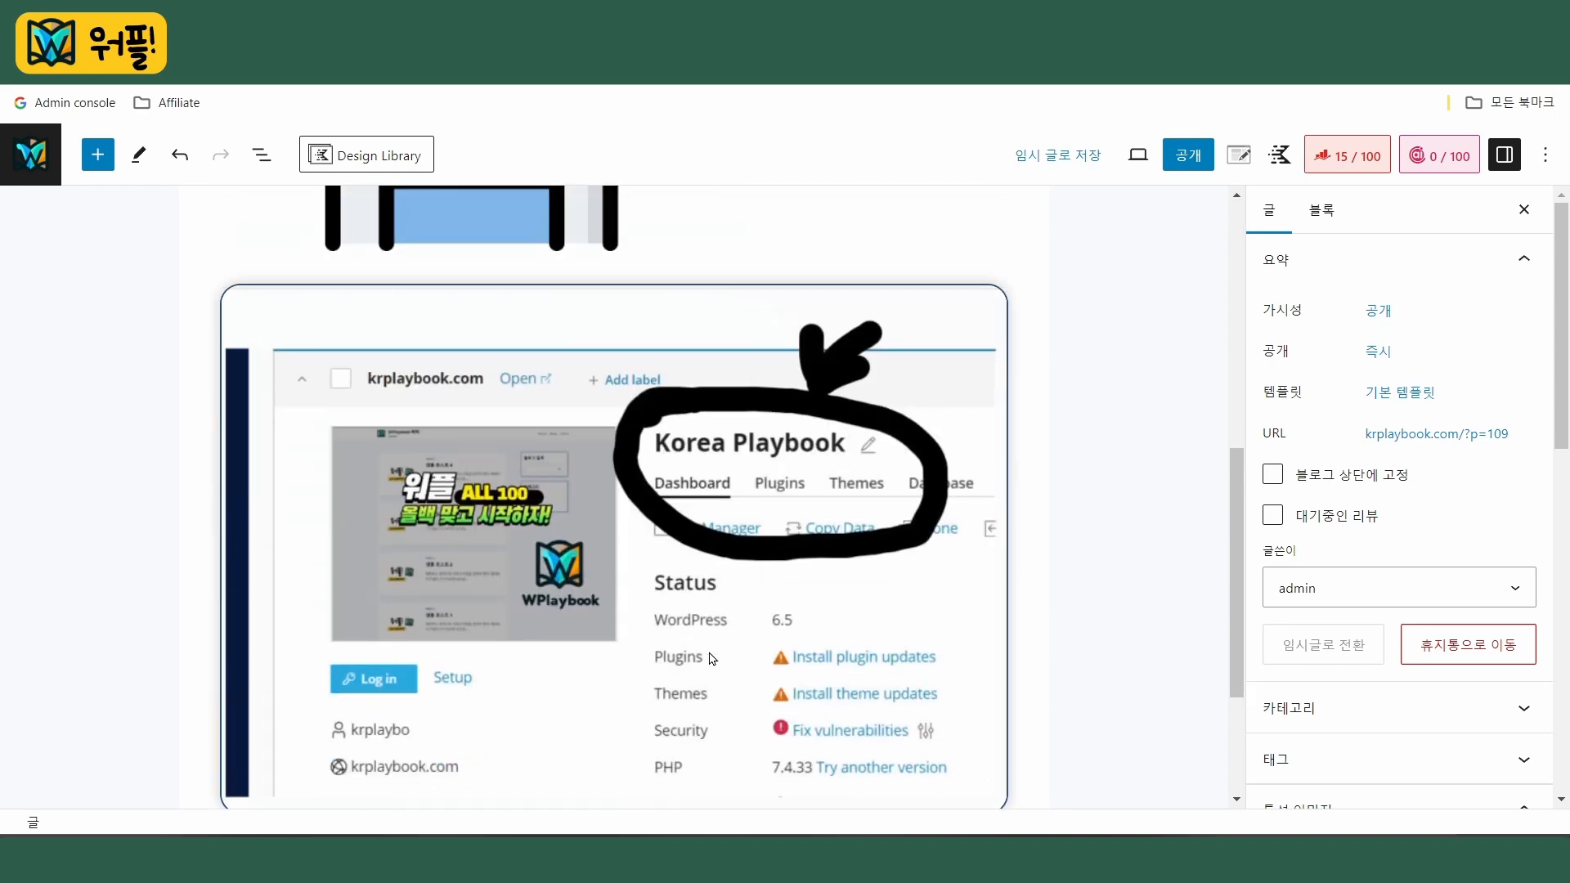
scroll(712, 655, down, 1)
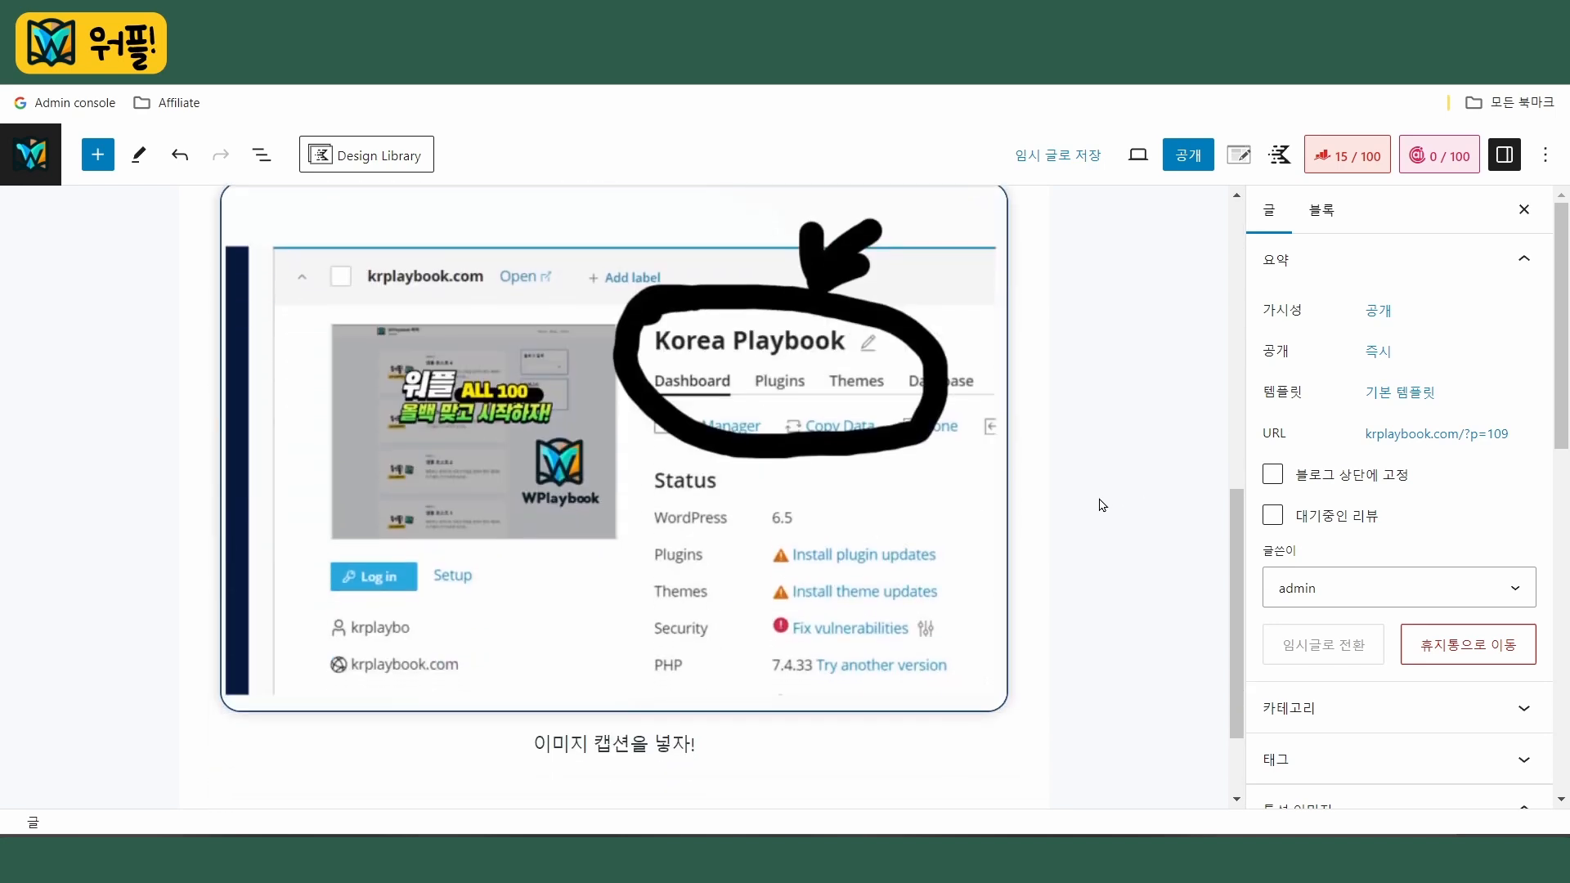
scroll(1087, 547, down, 1)
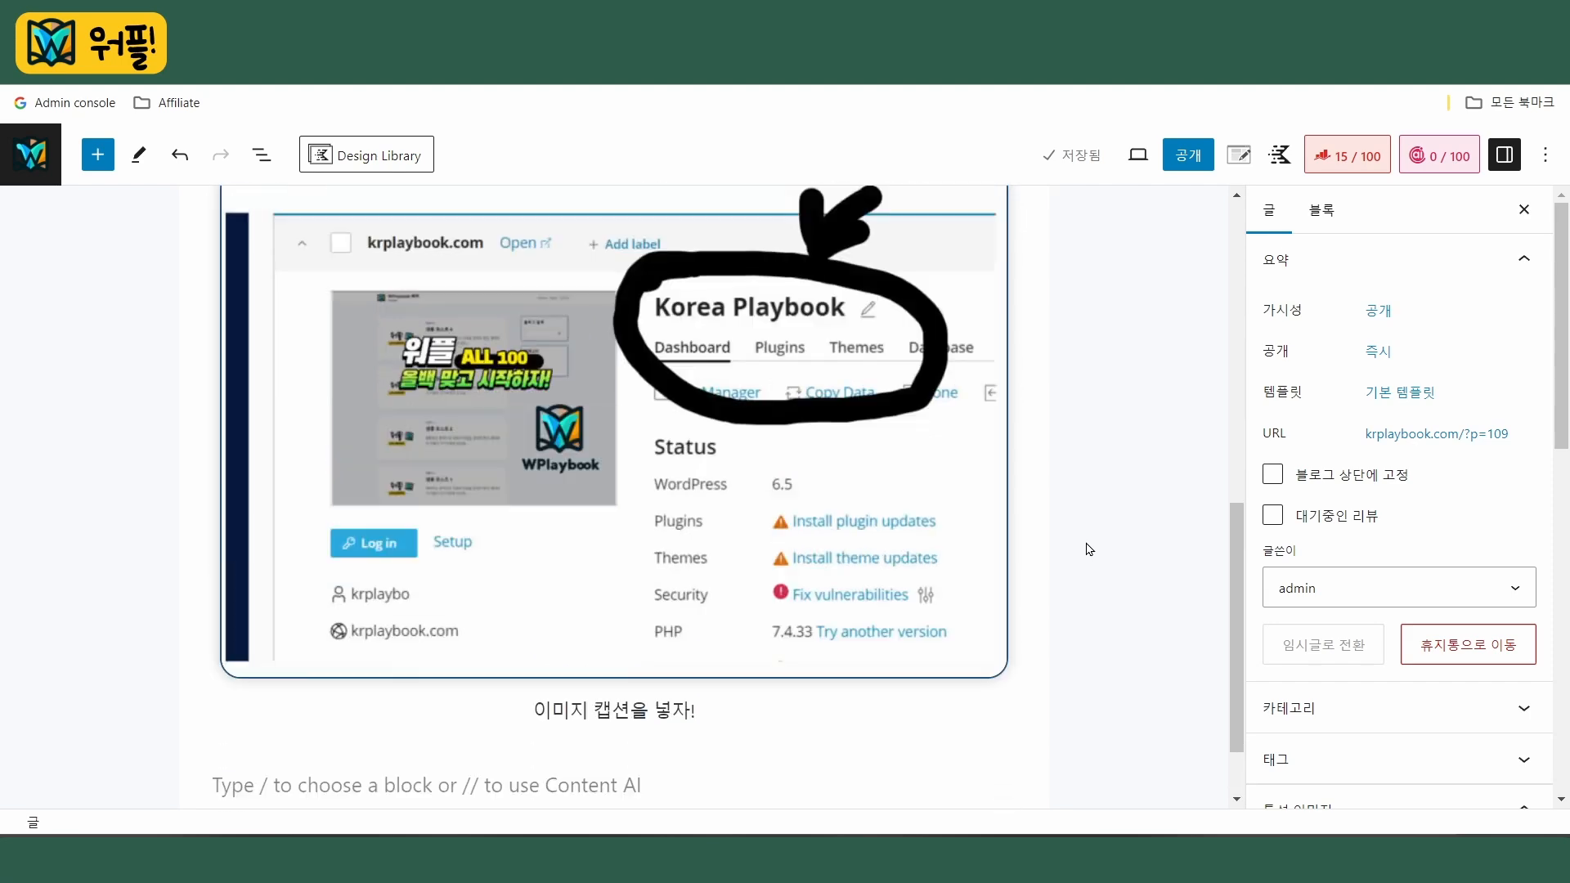
Compare the styled screenshot image with the original capture in Snipping Tool, then close that window to return to the post editor
scroll(781, 644, up, 2)
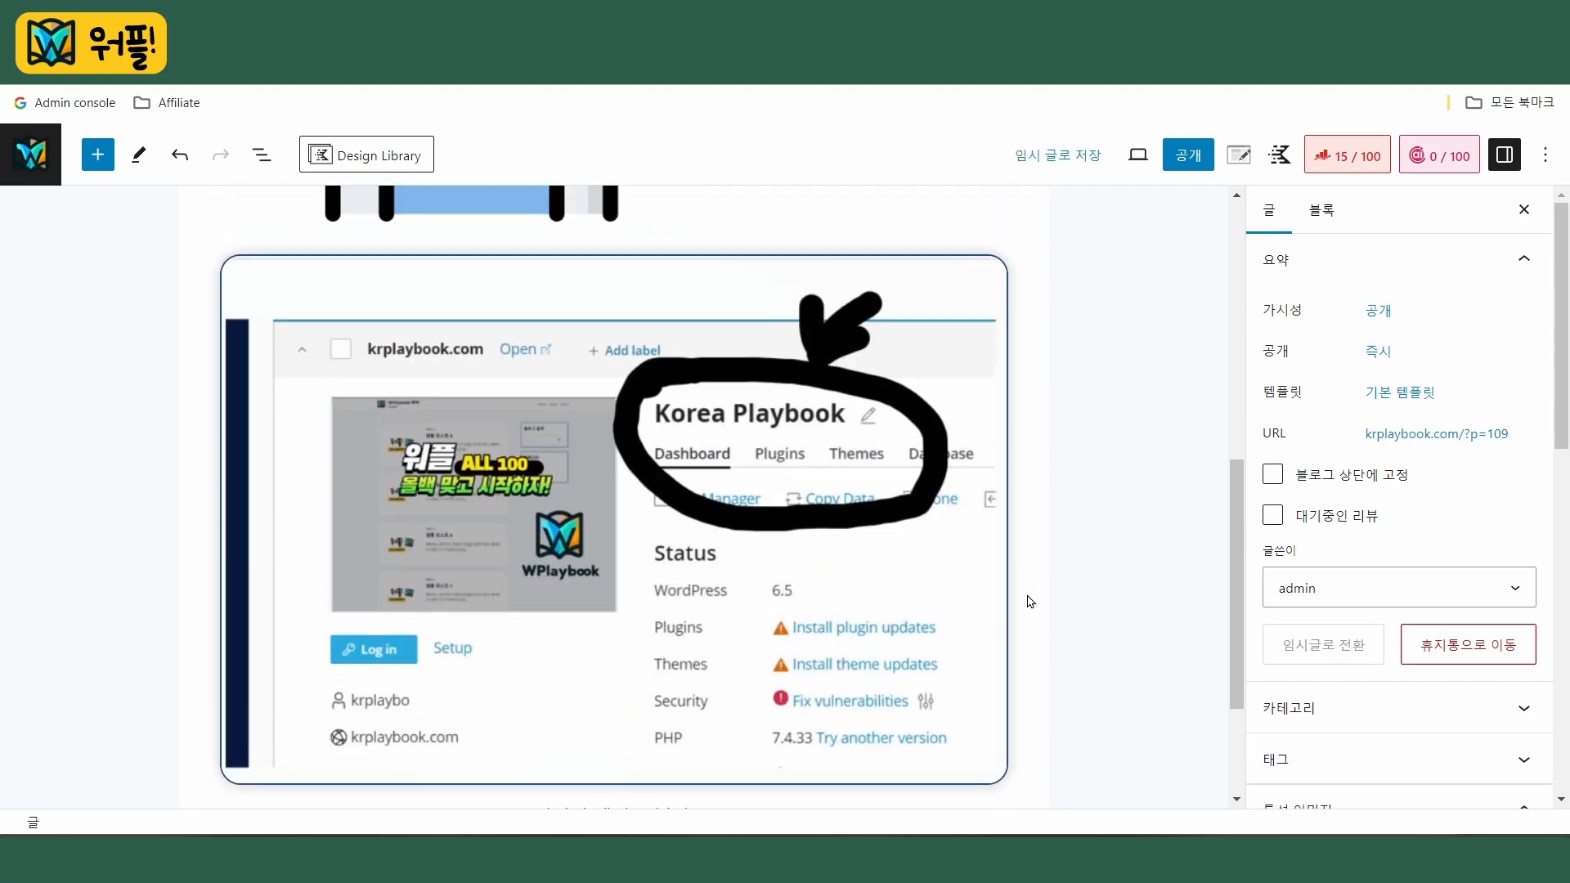
scroll(1089, 580, down, 2)
scroll(1089, 580, up, 2)
click(712, 862)
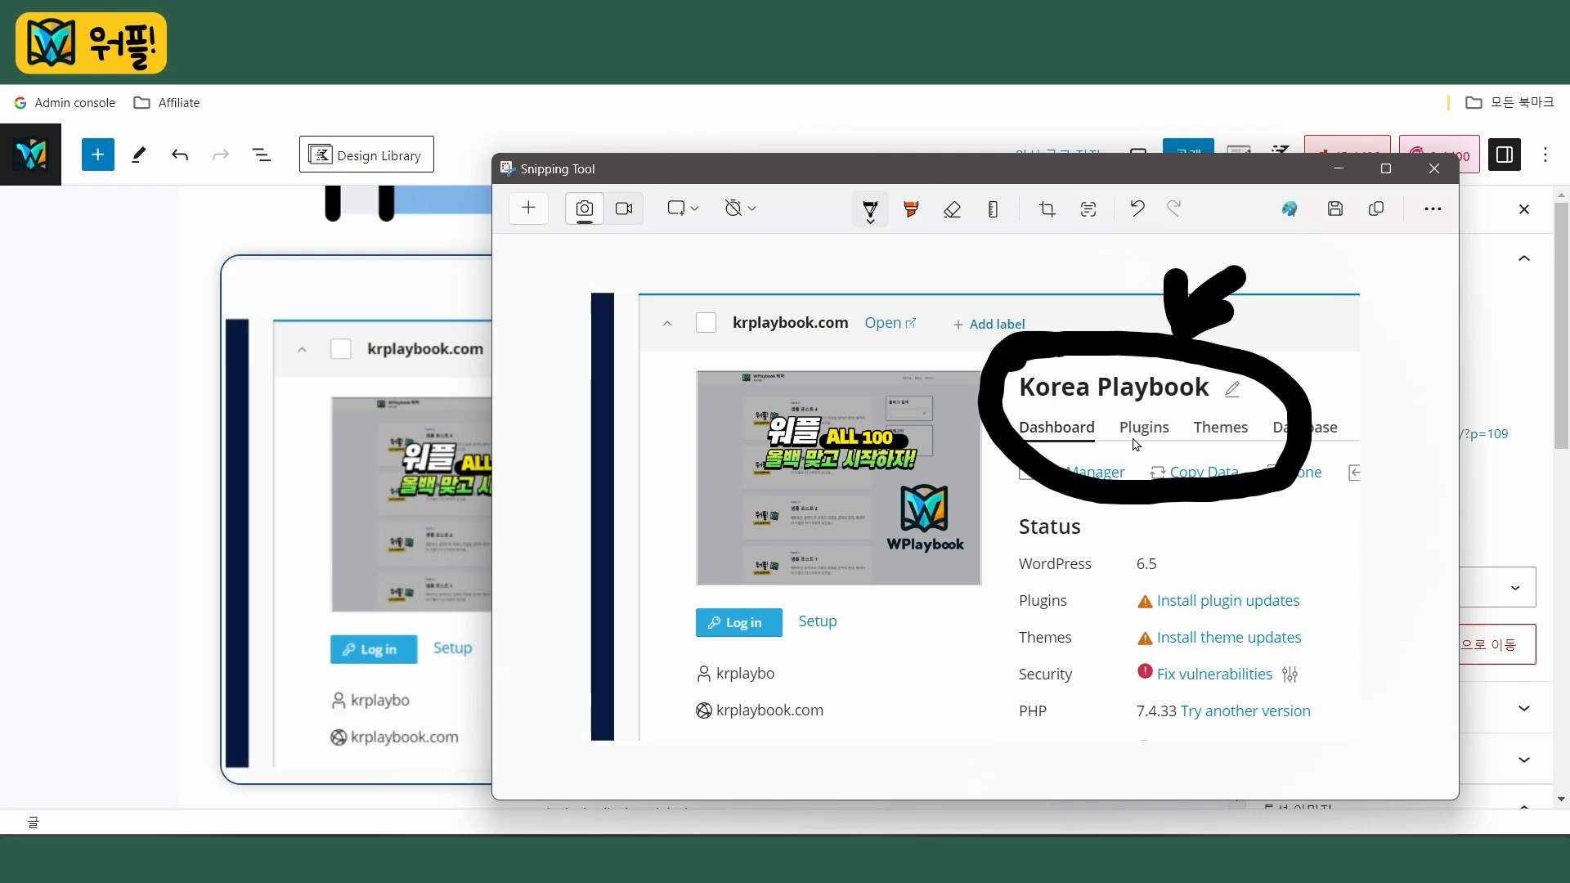
click(1439, 176)
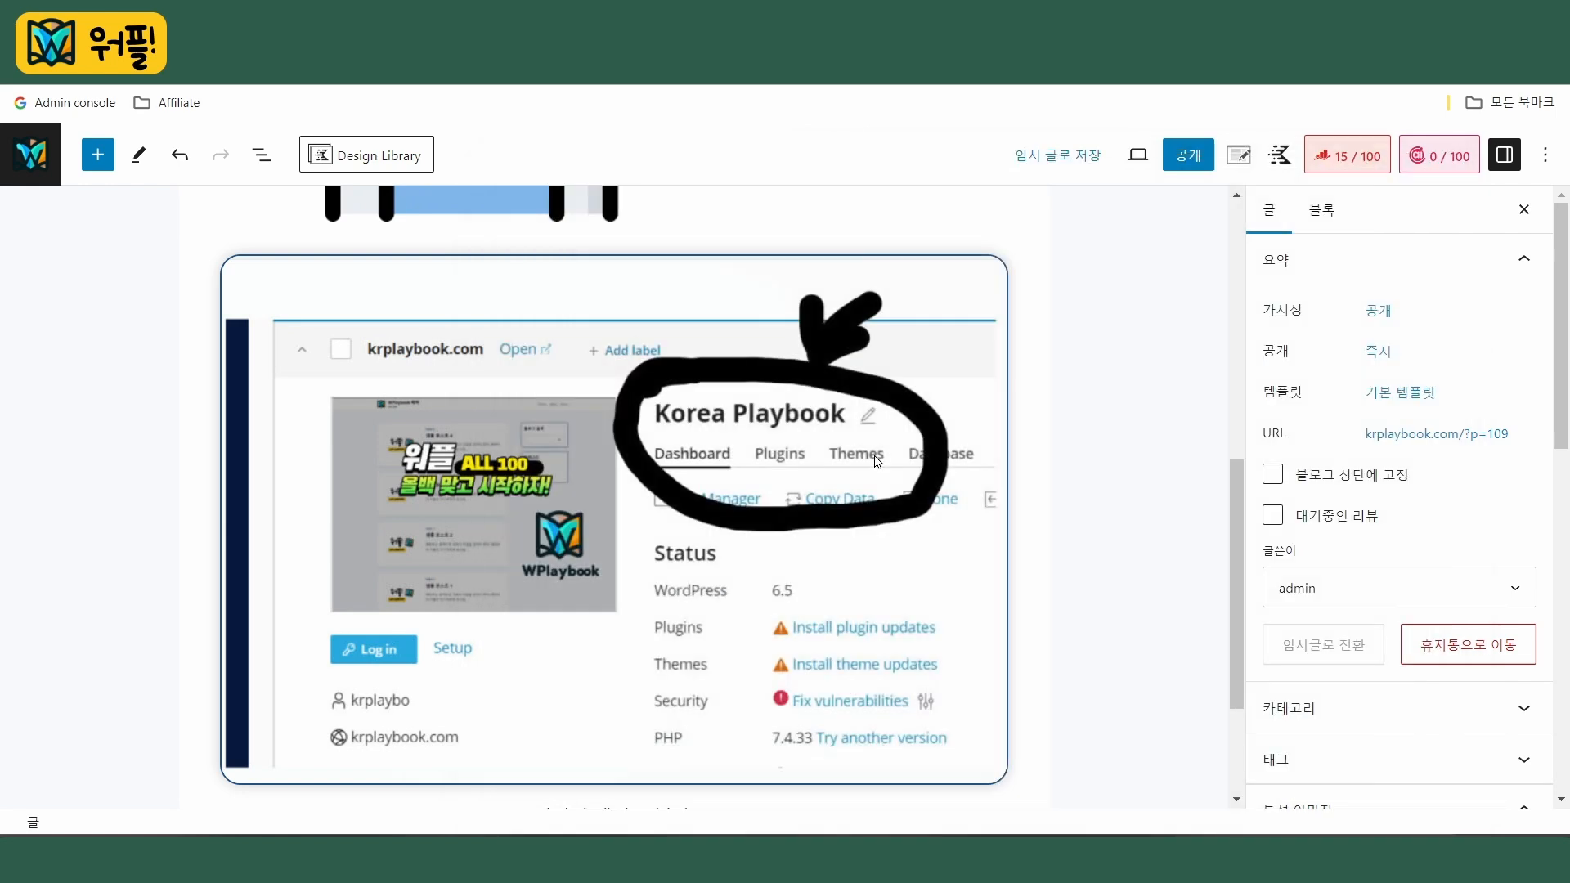